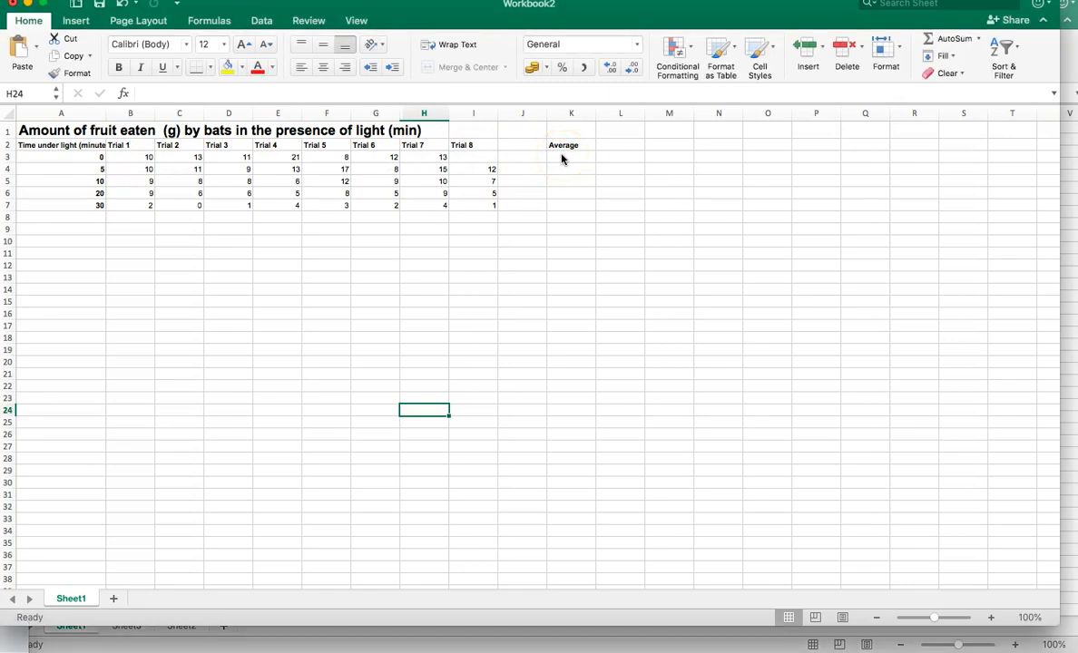
Calculate the average of the eight trials at 0 minutes in K3 with =AVERAGE(B3:I3)
{"action": "left_click", "coordinate": [561, 159]}
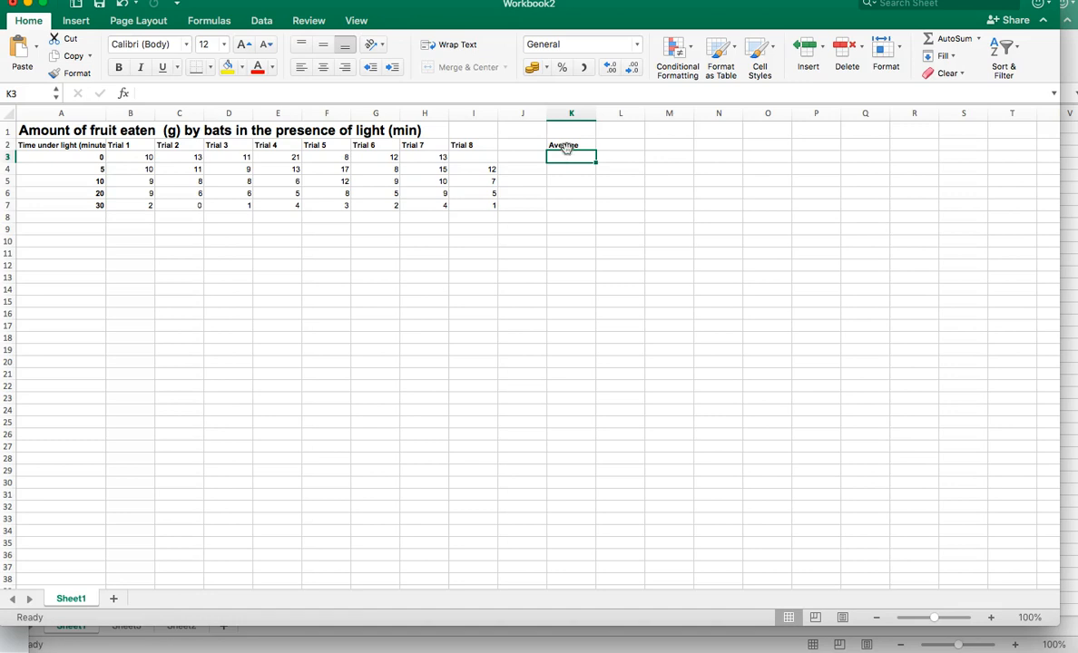
{"action": "left_click", "coordinate": [568, 160]}
{"action": "left_click", "coordinate": [561, 157]}
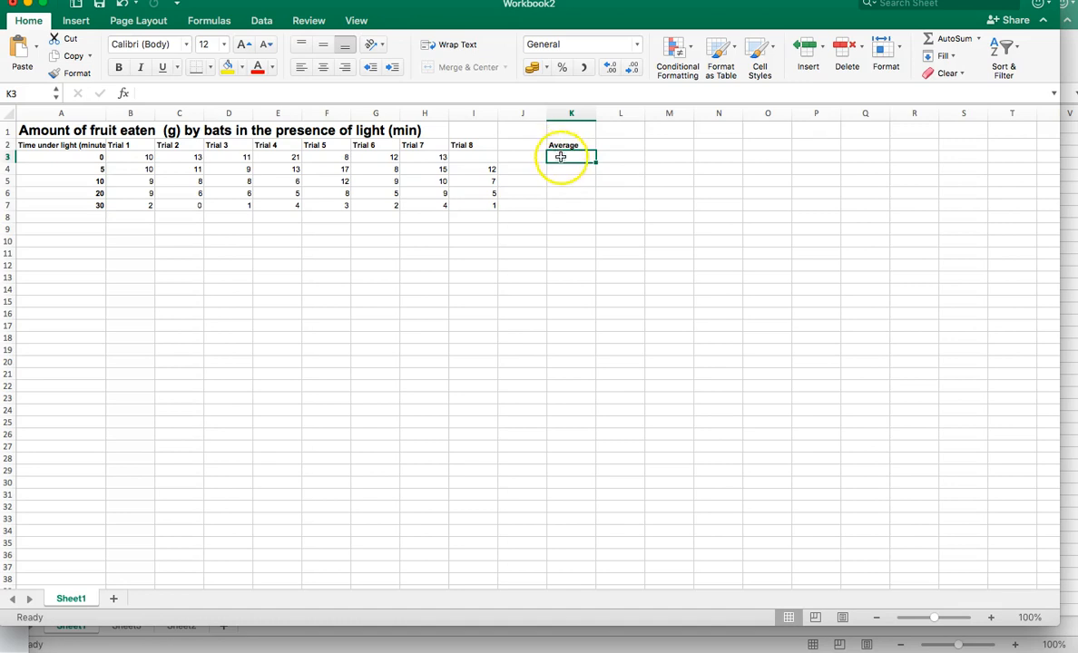
{"action": "type", "text": "="}
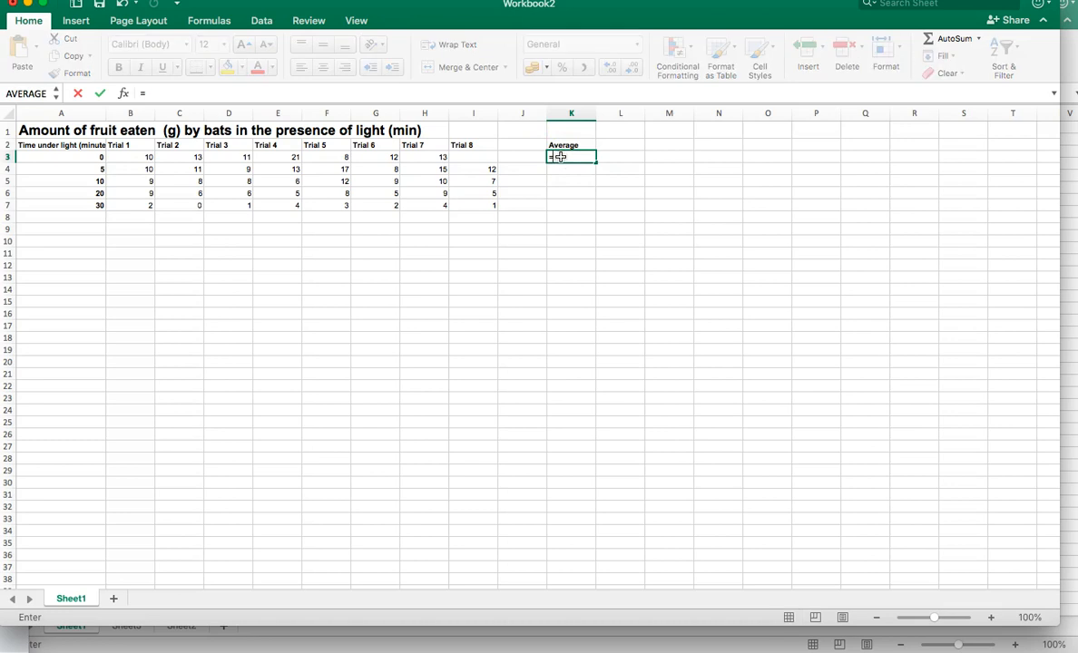
{"action": "left_click", "coordinate": [558, 172]}
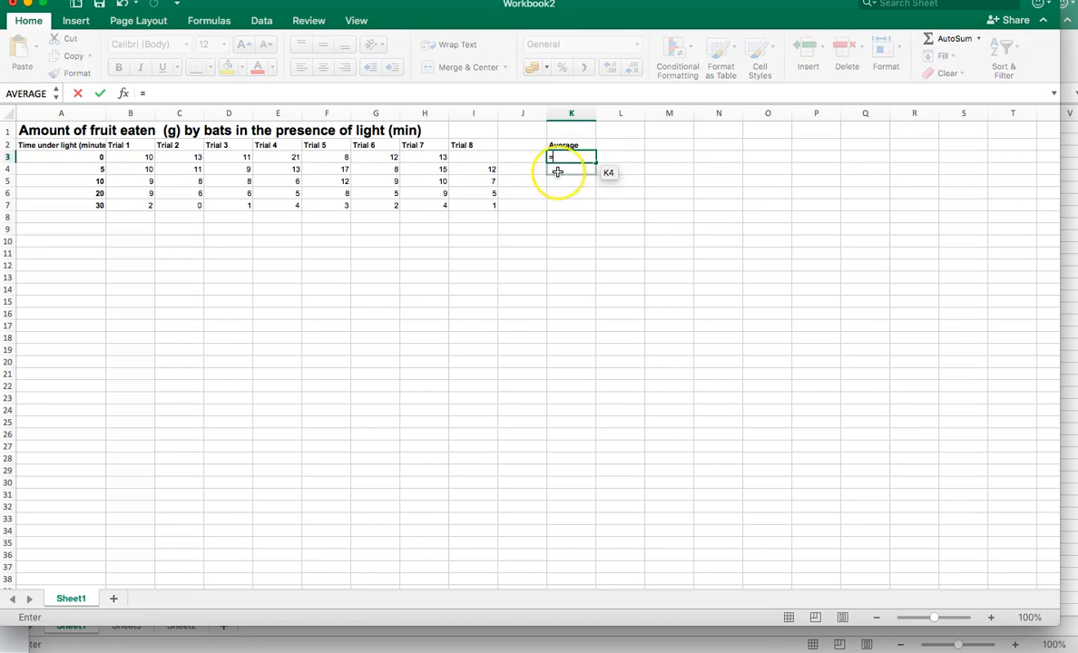
{"action": "left_click", "coordinate": [566, 161]}
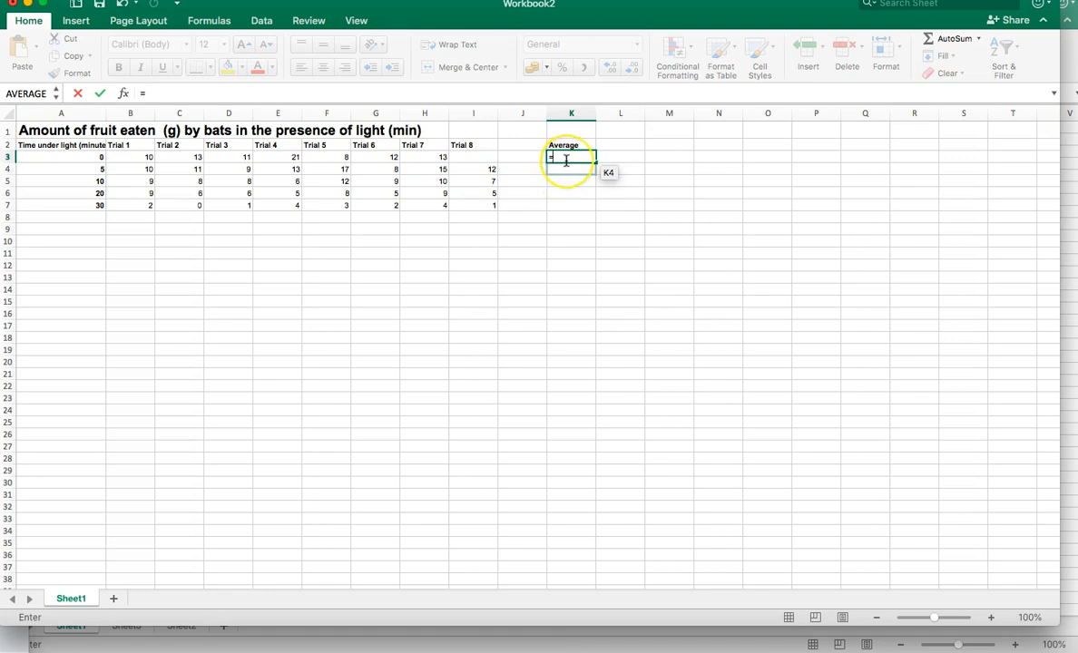
{"action": "type", "text": "av"}
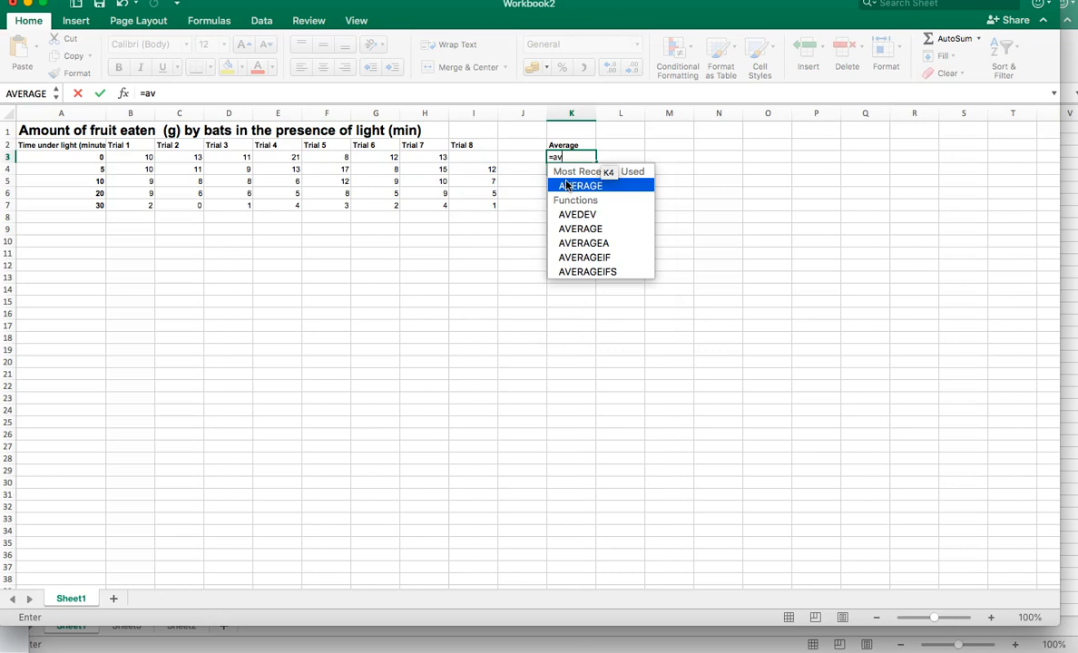
{"action": "left_click", "coordinate": [572, 187]}
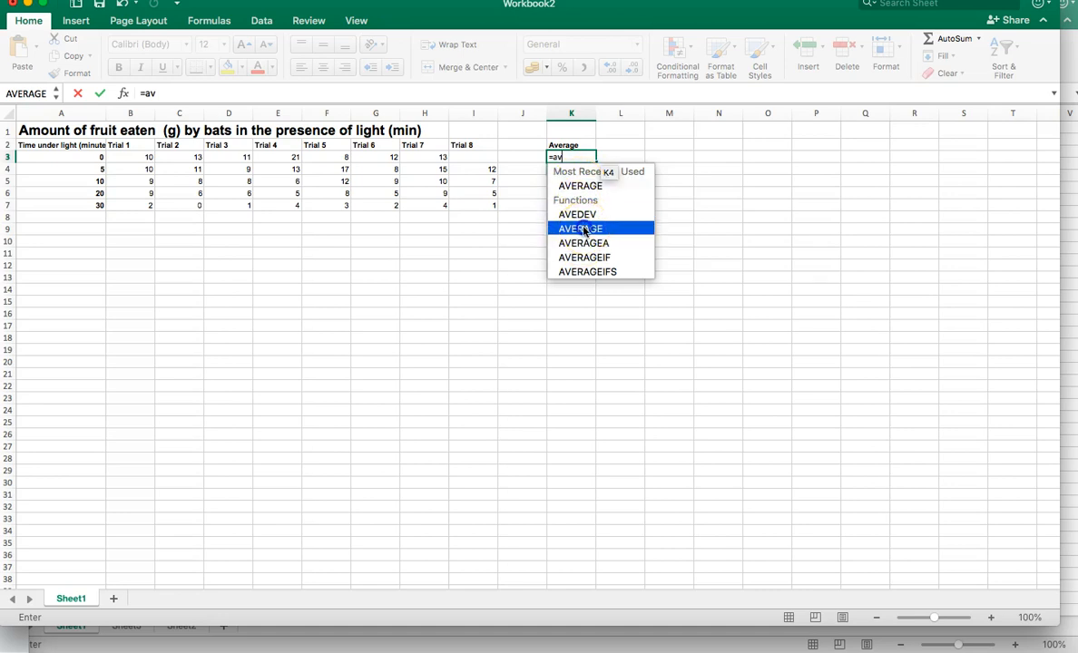
{"action": "double_click", "coordinate": [584, 229]}
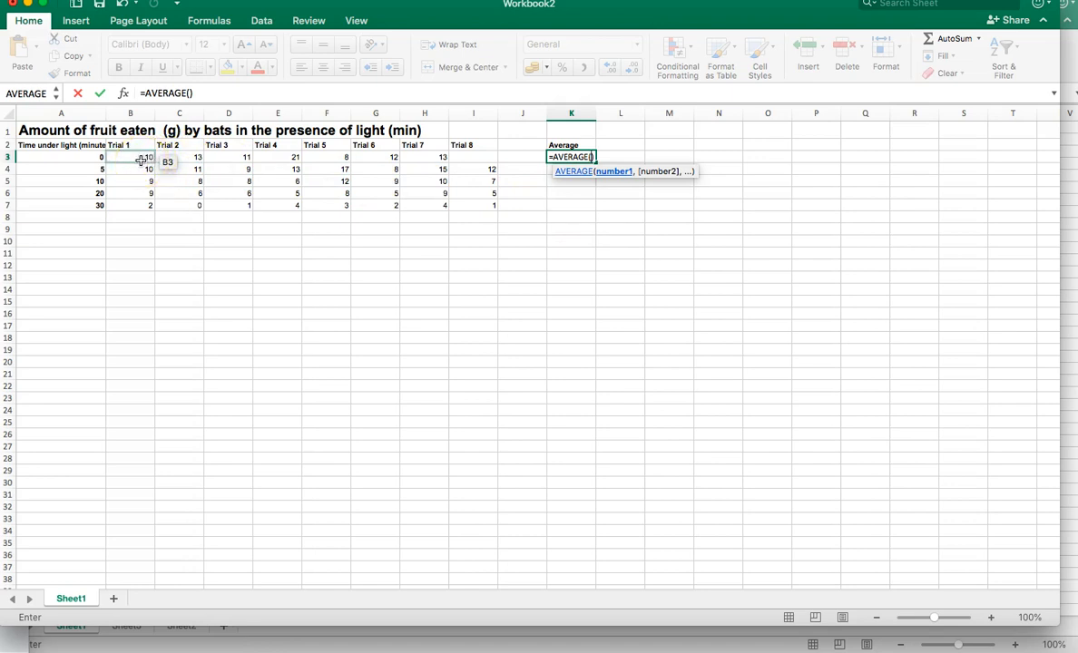
{"action": "left_click_drag", "start_coordinate": [142, 159], "coordinate": [473, 160]}
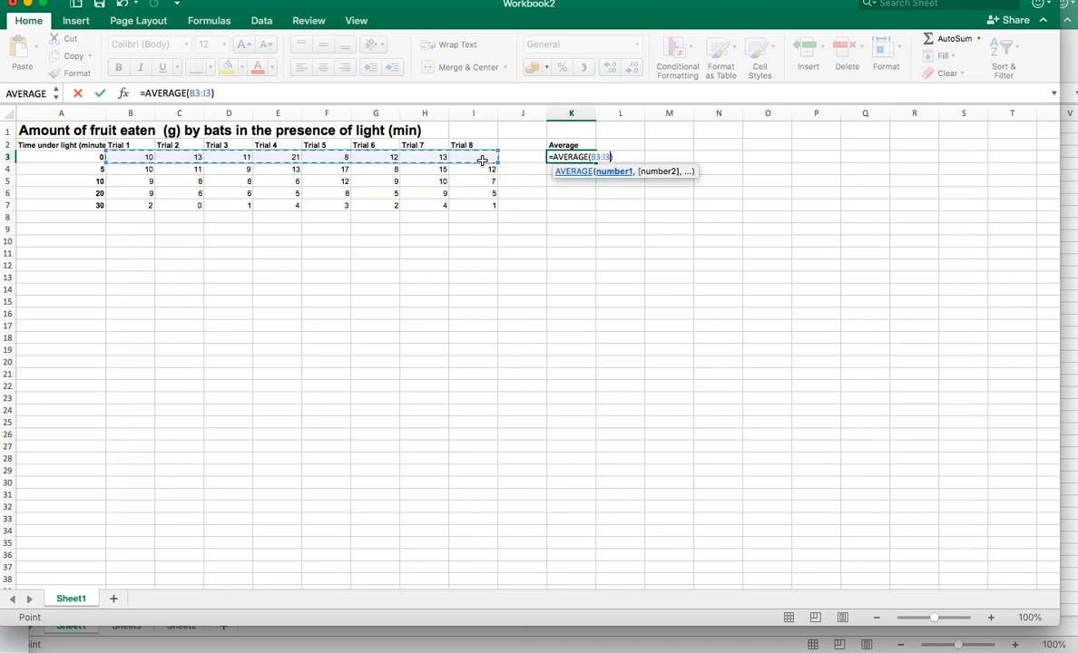
{"action": "key", "text": "Return"}
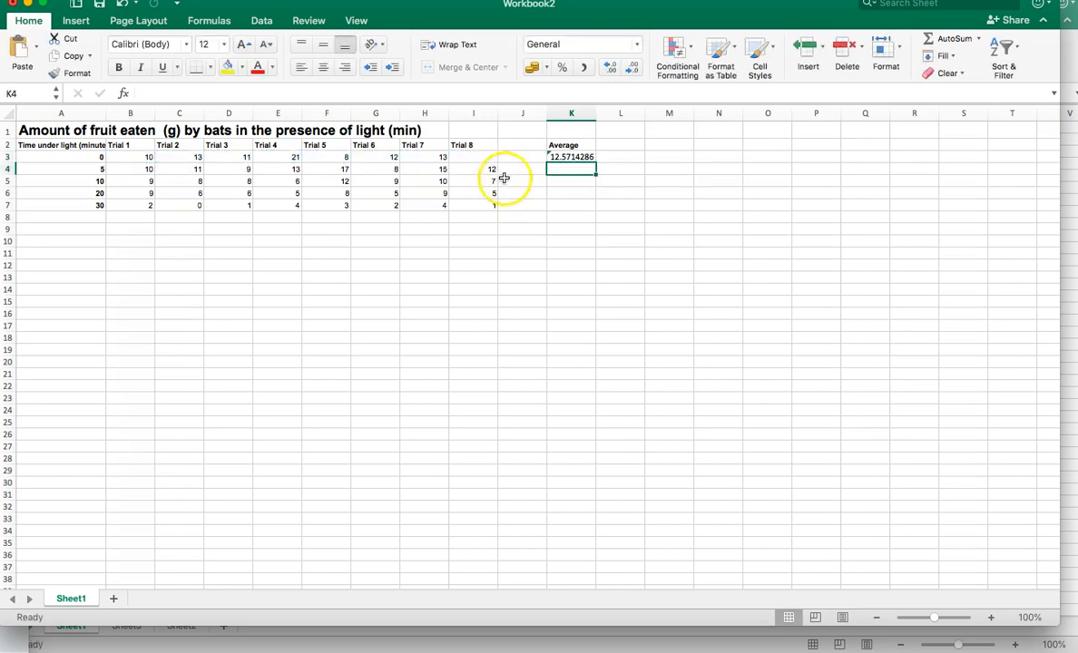
Fill the average formula down from K3 to K7 and format these averages to two decimal places
{"action": "left_click", "coordinate": [571, 156]}
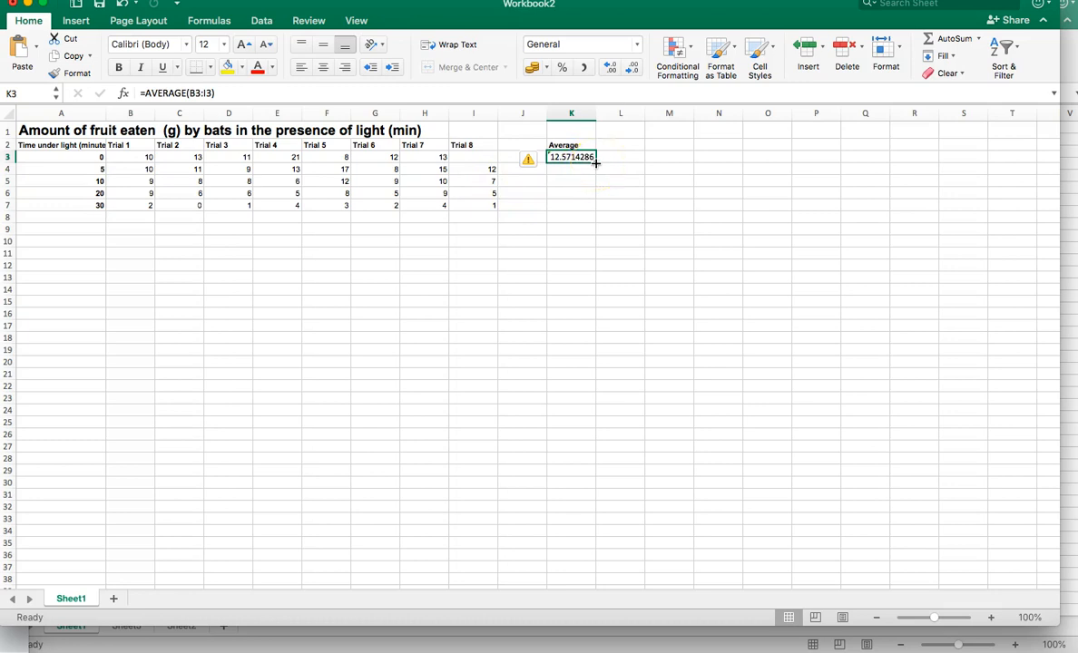
{"action": "left_click_drag", "start_coordinate": [596, 161], "coordinate": [591, 209]}
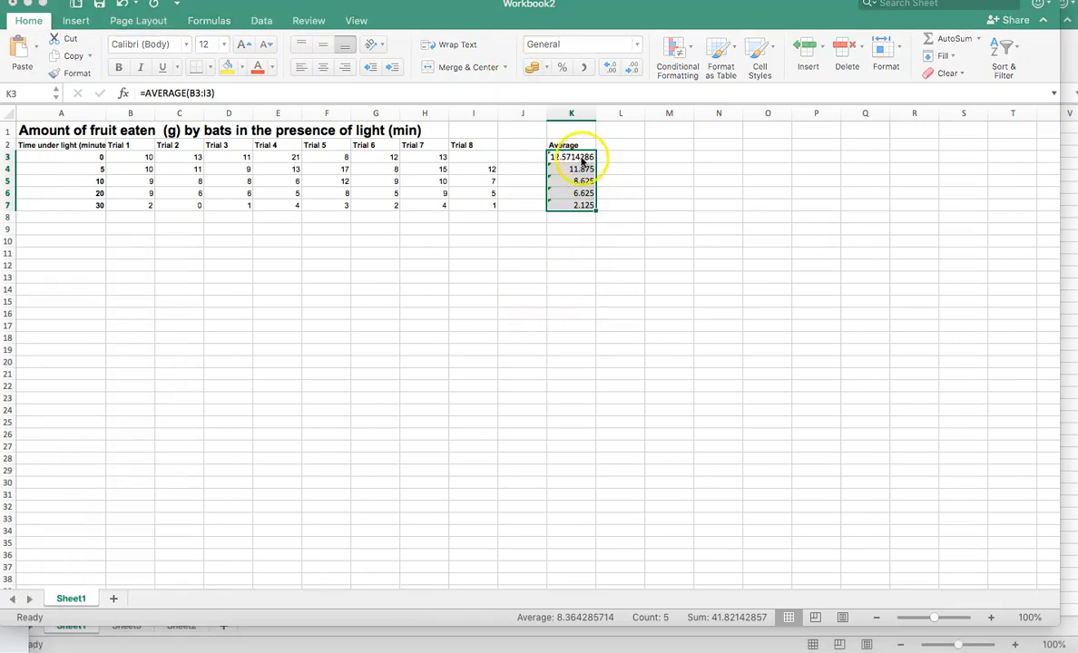
{"action": "left_click", "coordinate": [611, 71]}
{"action": "left_click", "coordinate": [632, 69]}
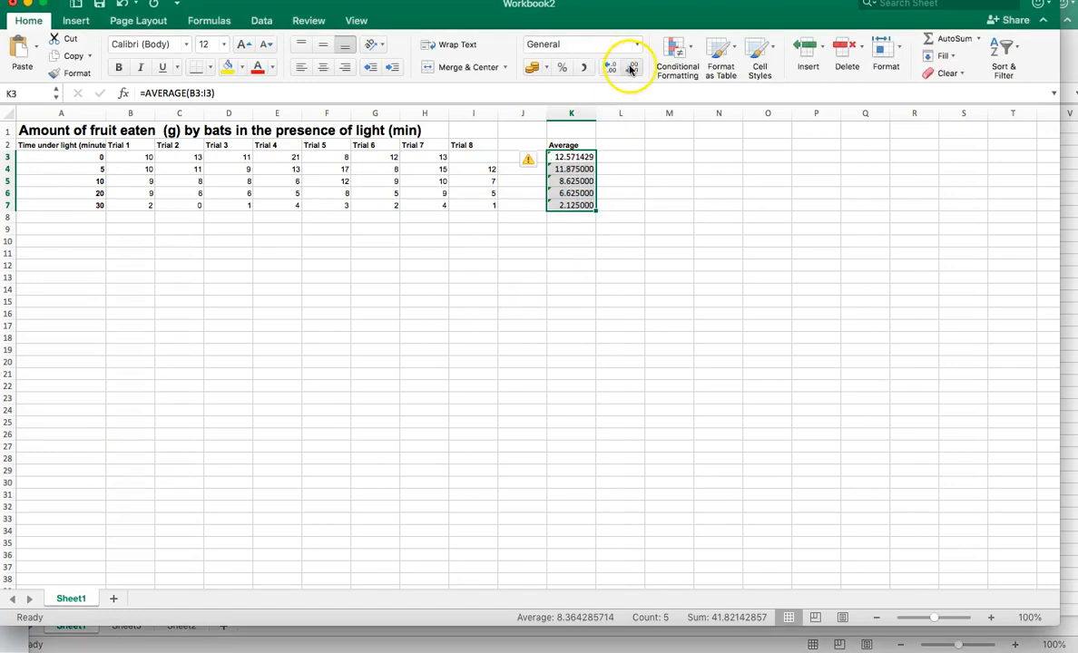
{"action": "left_click", "coordinate": [632, 70]}
{"action": "left_click", "coordinate": [631, 70]}
{"action": "left_click", "coordinate": [632, 70]}
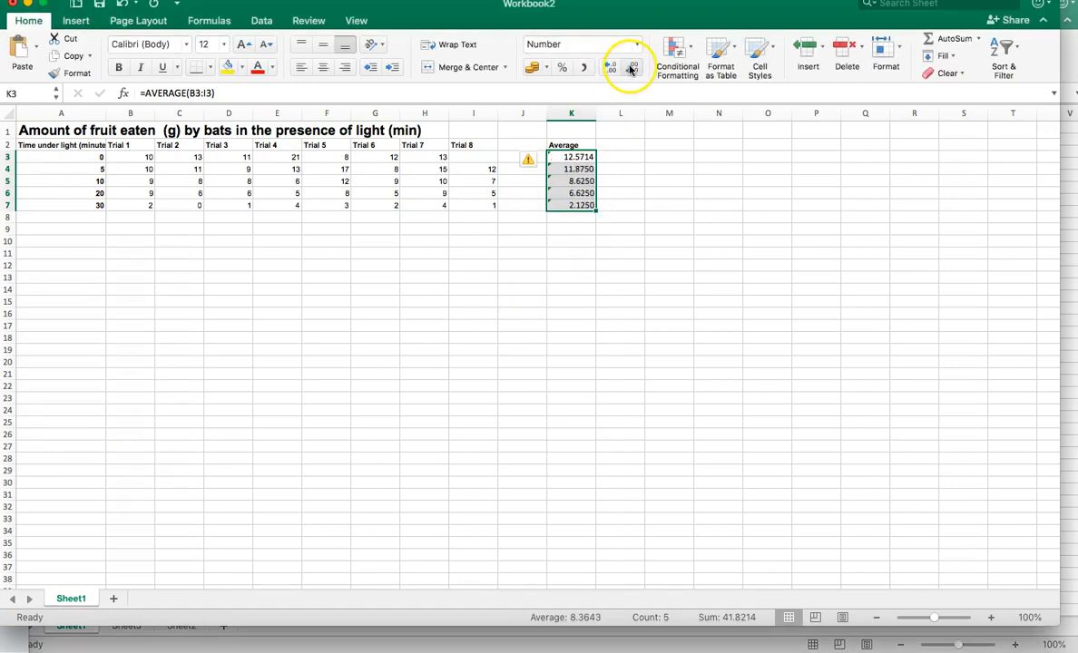
{"action": "left_click", "coordinate": [632, 70]}
{"action": "left_click", "coordinate": [632, 70]}
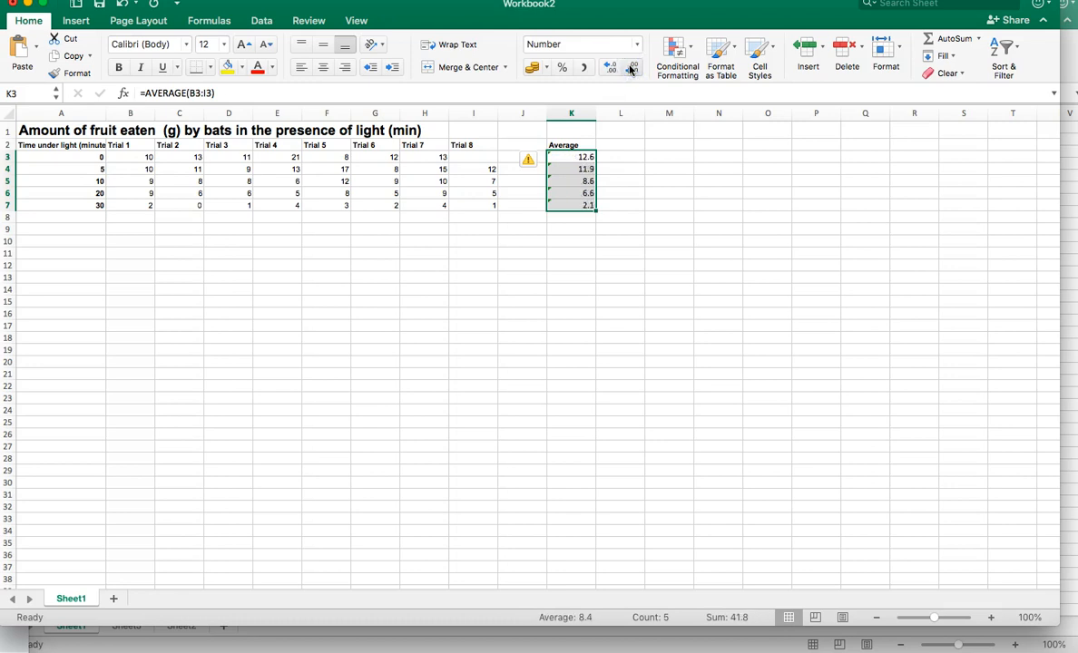
{"action": "left_click", "coordinate": [611, 69]}
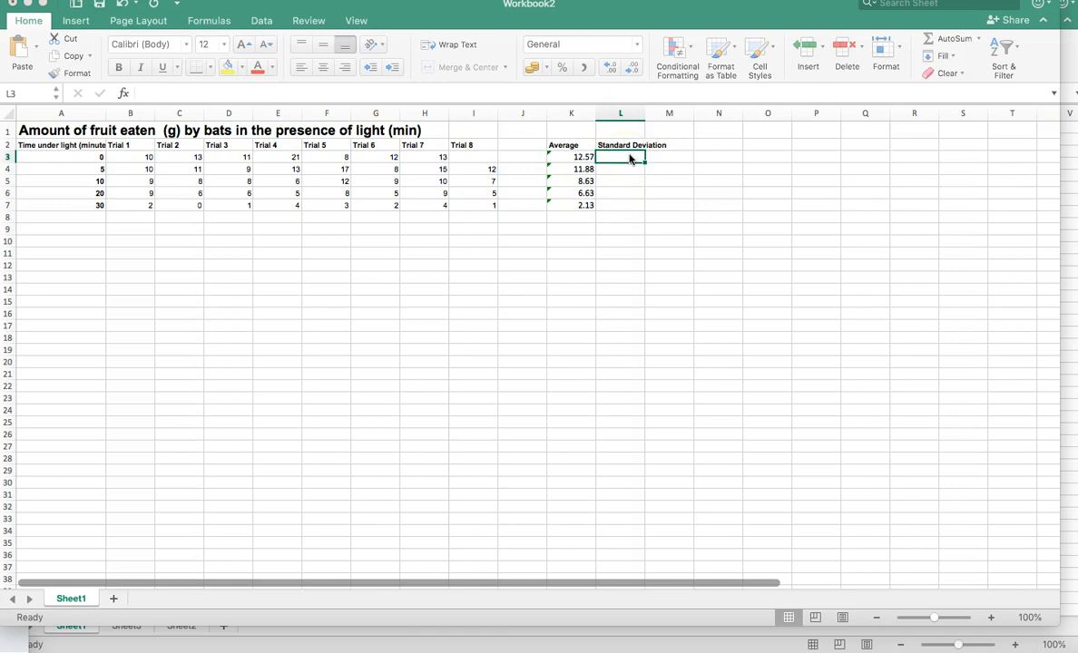
Calculate the standard deviation of the 0-minute trials in L3 with =STDEV(B3:I3)
{"action": "left_click", "coordinate": [52, 602]}
{"action": "left_click", "coordinate": [625, 160]}
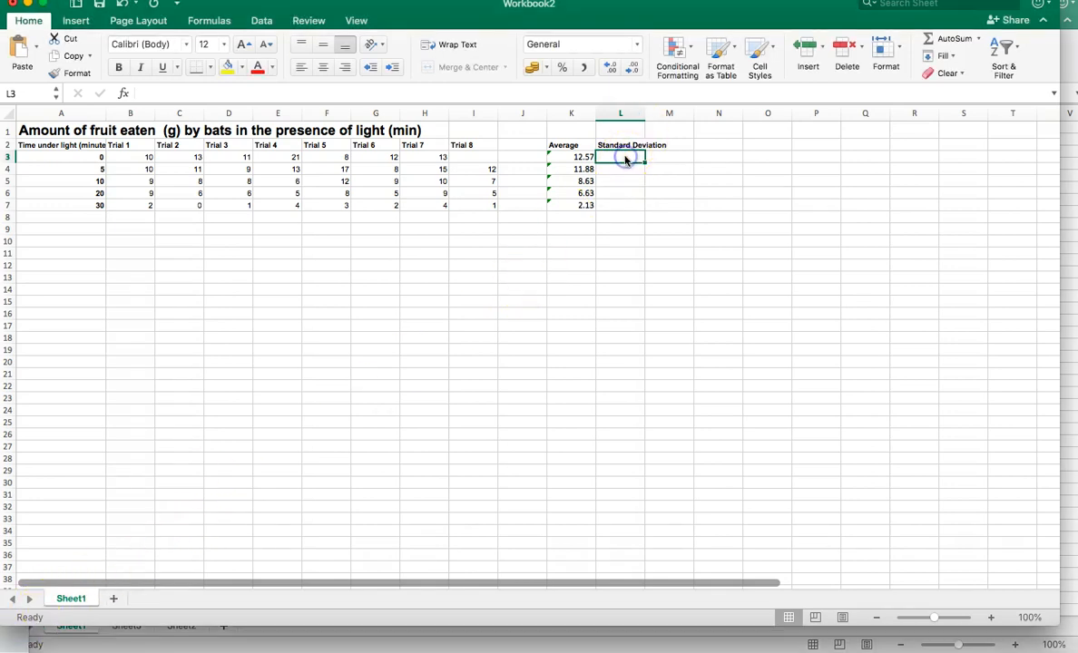
{"action": "type", "text": "="}
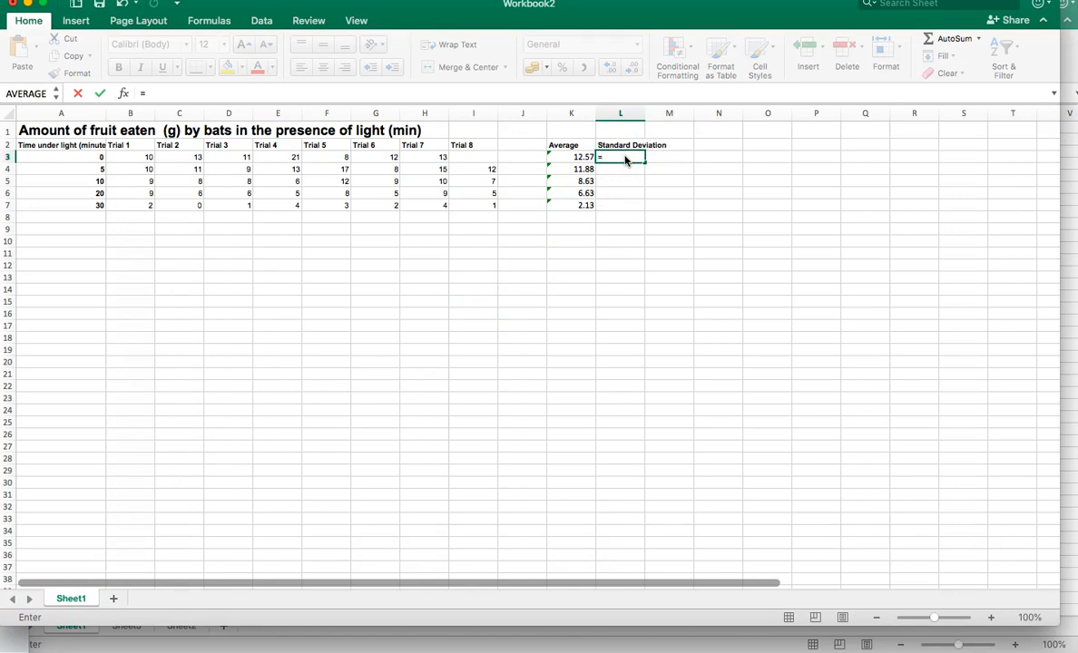
{"action": "type", "text": "st"}
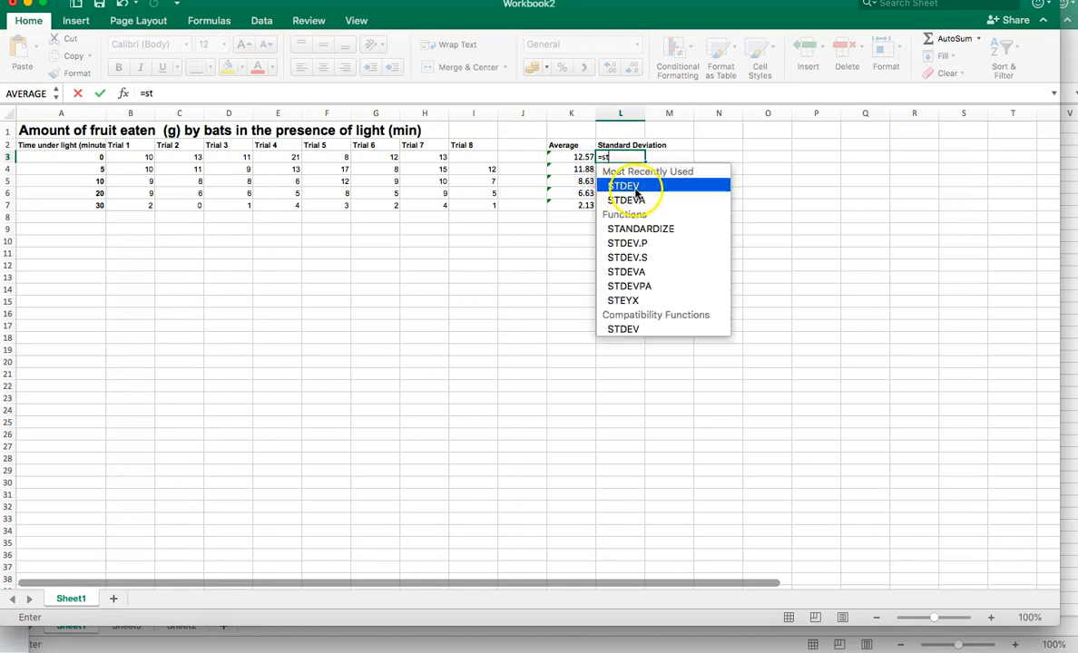
{"action": "double_click", "coordinate": [636, 188]}
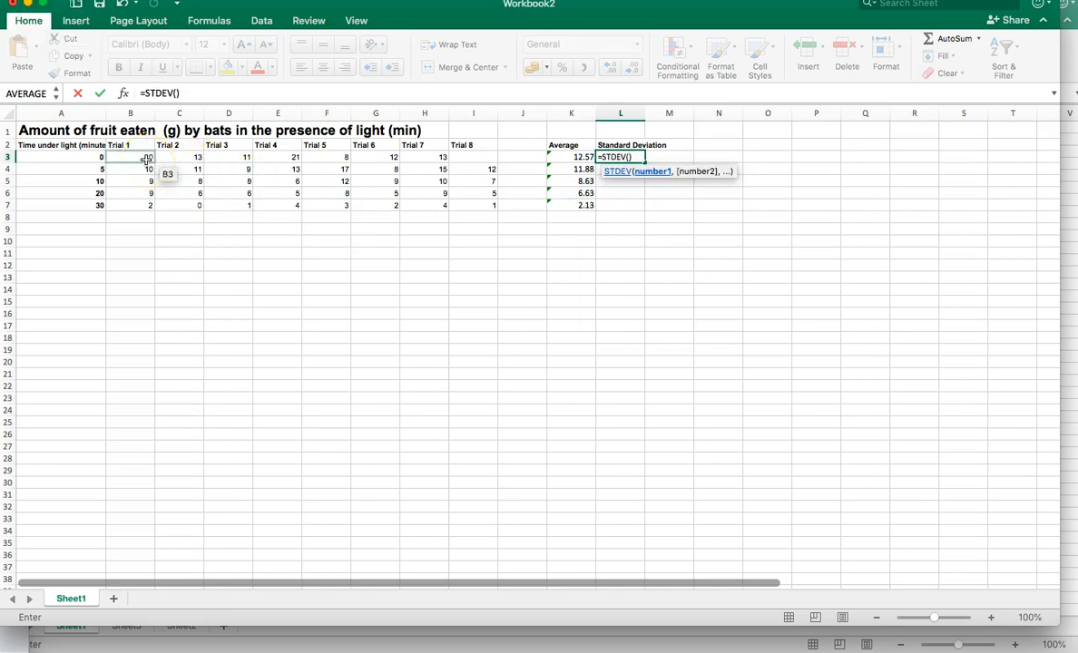
{"action": "left_click_drag", "start_coordinate": [151, 161], "coordinate": [154, 161]}
{"action": "left_click_drag", "start_coordinate": [219, 165], "coordinate": [469, 155]}
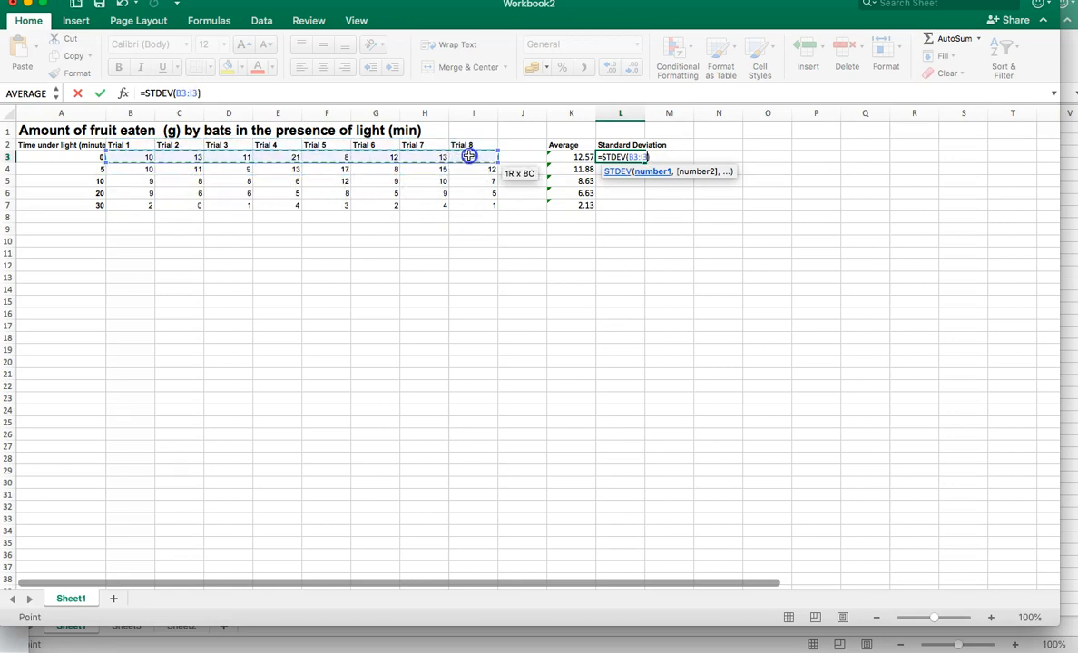
{"action": "key", "text": "Return"}
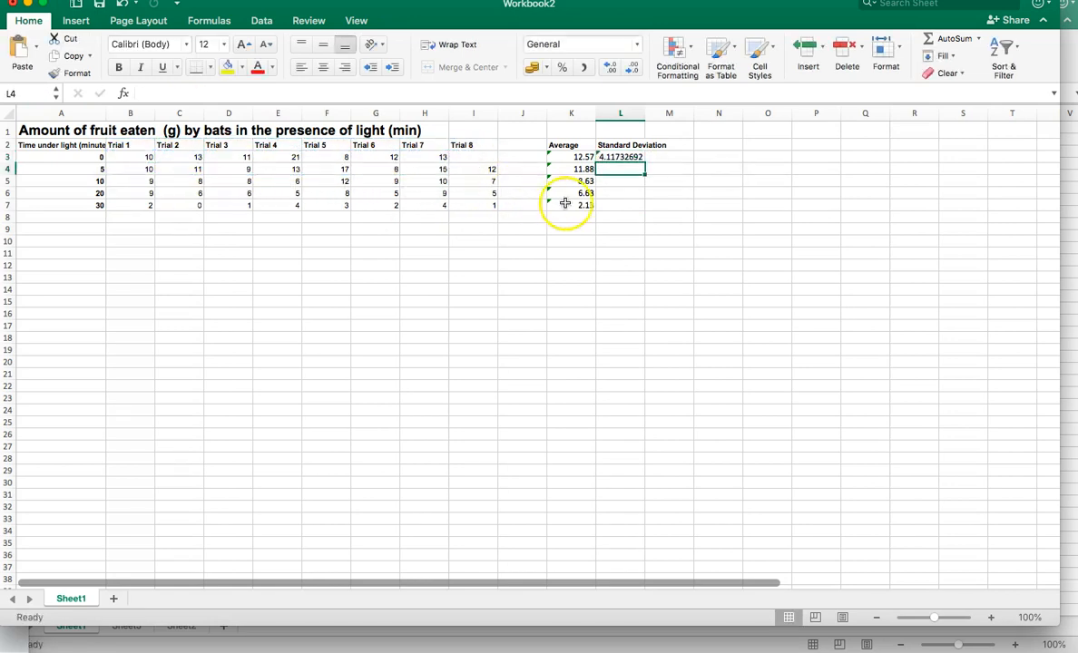
Format the standard deviation in L3 to two decimal places and fill it down to L7
{"action": "left_click", "coordinate": [637, 157]}
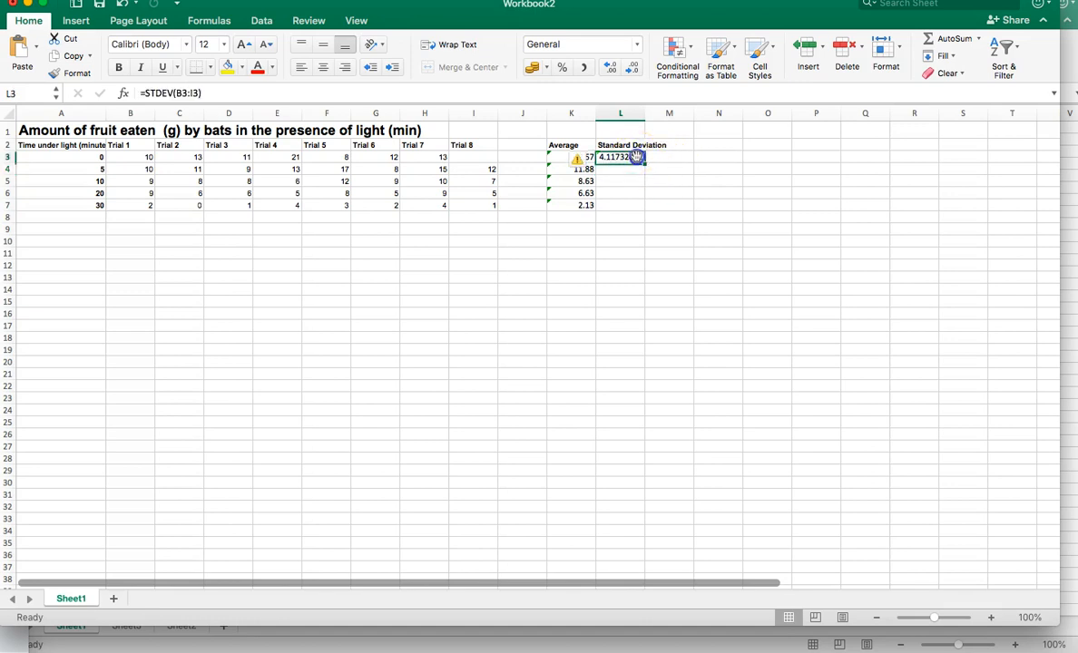
{"action": "left_click", "coordinate": [632, 70]}
{"action": "left_click", "coordinate": [632, 70]}
{"action": "left_click", "coordinate": [632, 70]}
{"action": "left_click", "coordinate": [630, 71]}
{"action": "left_click", "coordinate": [630, 71]}
{"action": "left_click", "coordinate": [630, 70]}
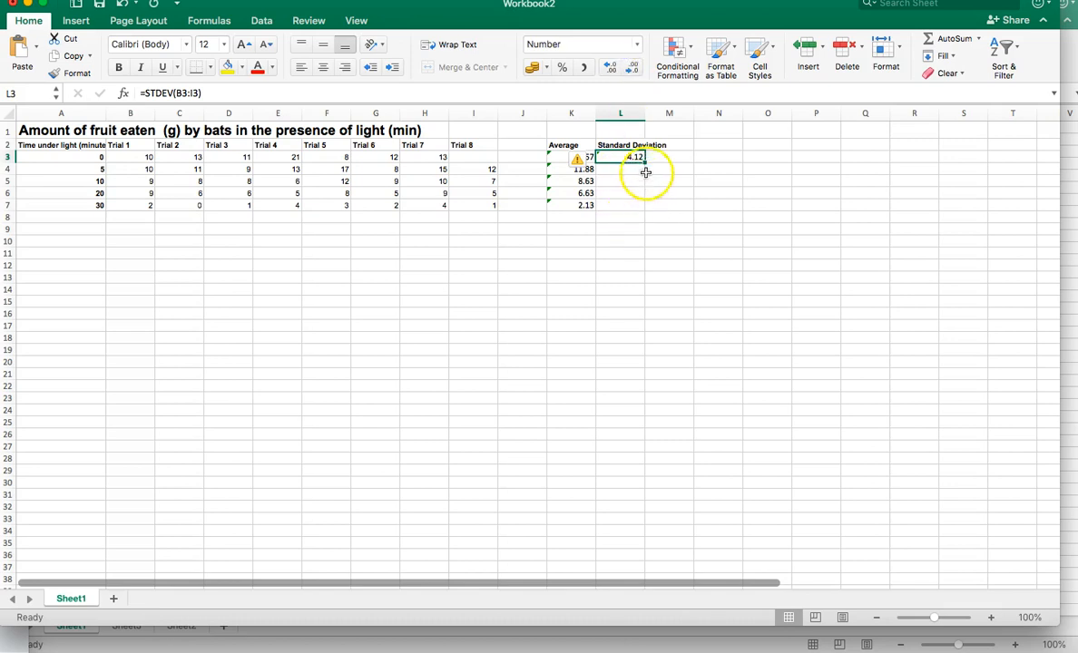
{"action": "left_click_drag", "start_coordinate": [644, 164], "coordinate": [645, 206]}
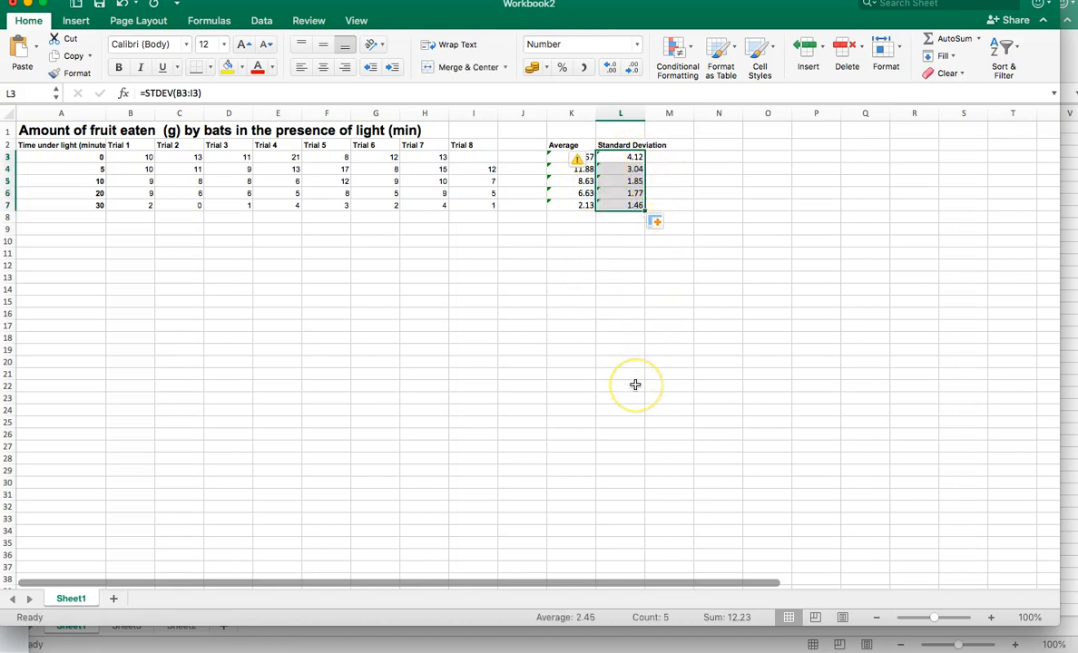
Ignore the formula error flagged on the standard deviation cells L3:L7
{"action": "left_click", "coordinate": [577, 160]}
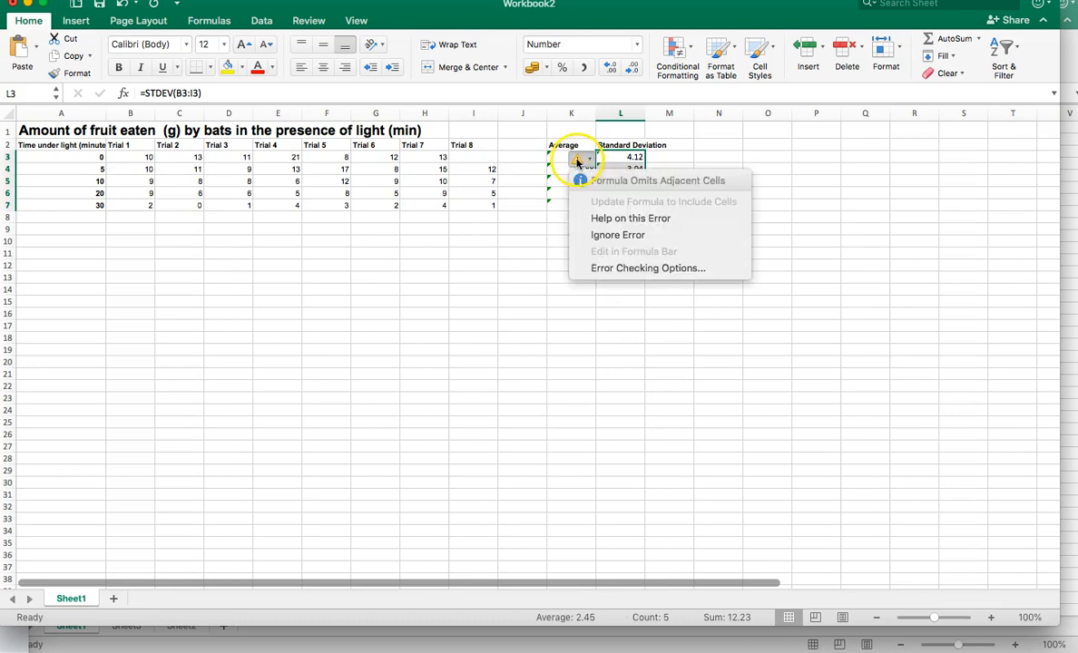
{"action": "left_click", "coordinate": [617, 235]}
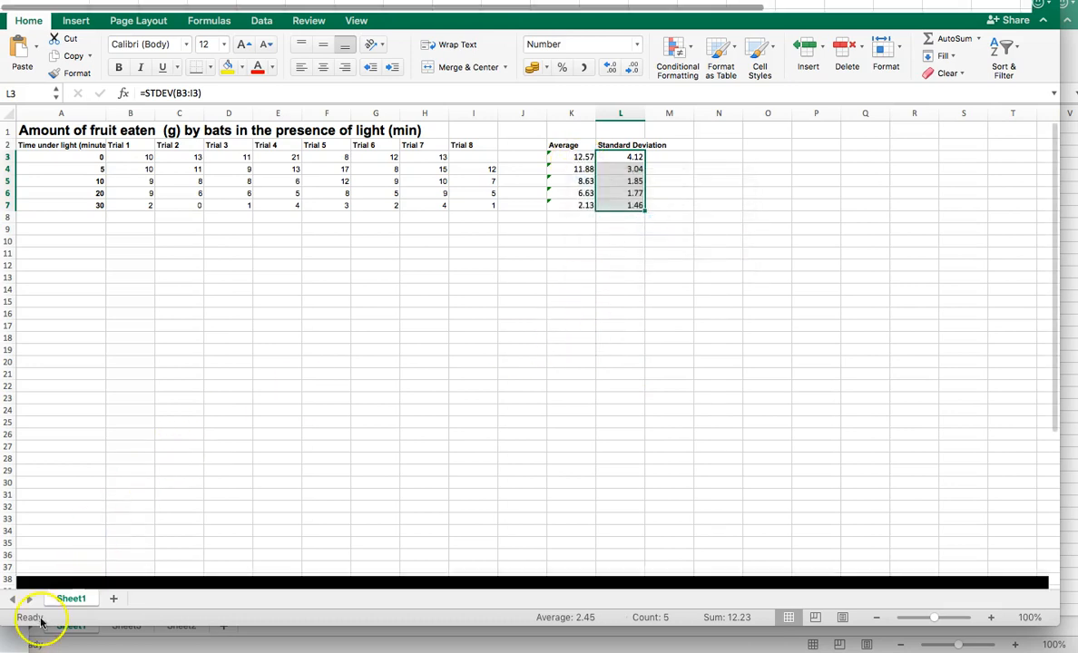
{"action": "left_click", "coordinate": [621, 326]}
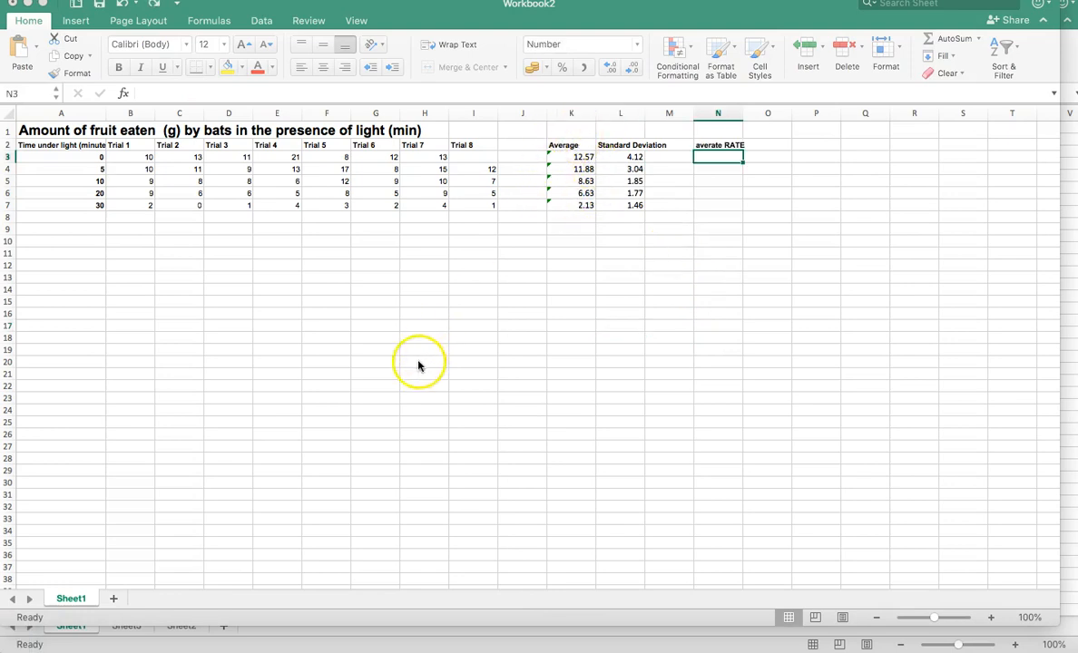
Paste the copied picture of the experiment description and place it just below the data table, starting around row 9
{"action": "left_click", "coordinate": [379, 362]}
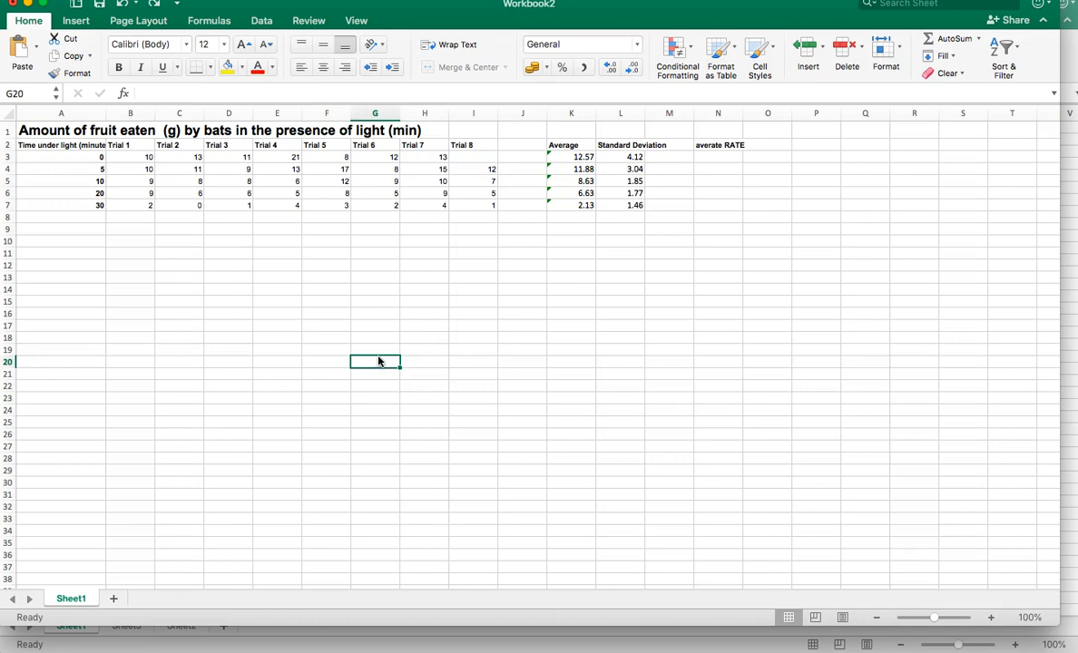
{"action": "key", "text": "super+v"}
{"action": "left_click_drag", "start_coordinate": [464, 376], "coordinate": [226, 245]}
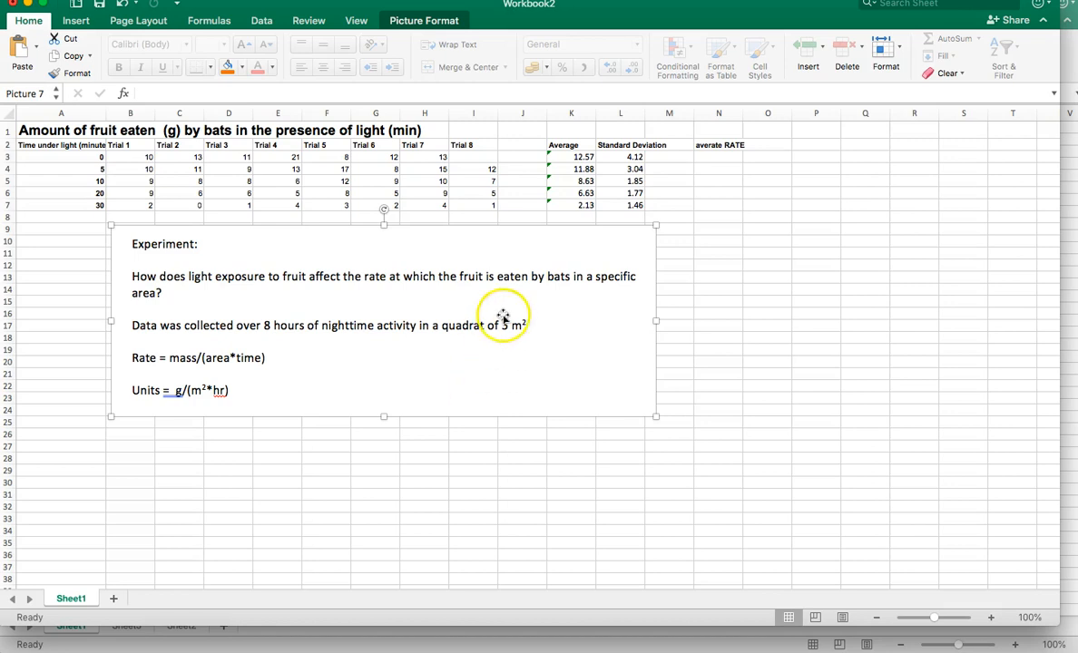
Calculate the average rate for 0 minutes in N3 with =K3/(5*8), dividing mass by area times time
{"action": "left_click", "coordinate": [717, 161]}
{"action": "type", "text": "="}
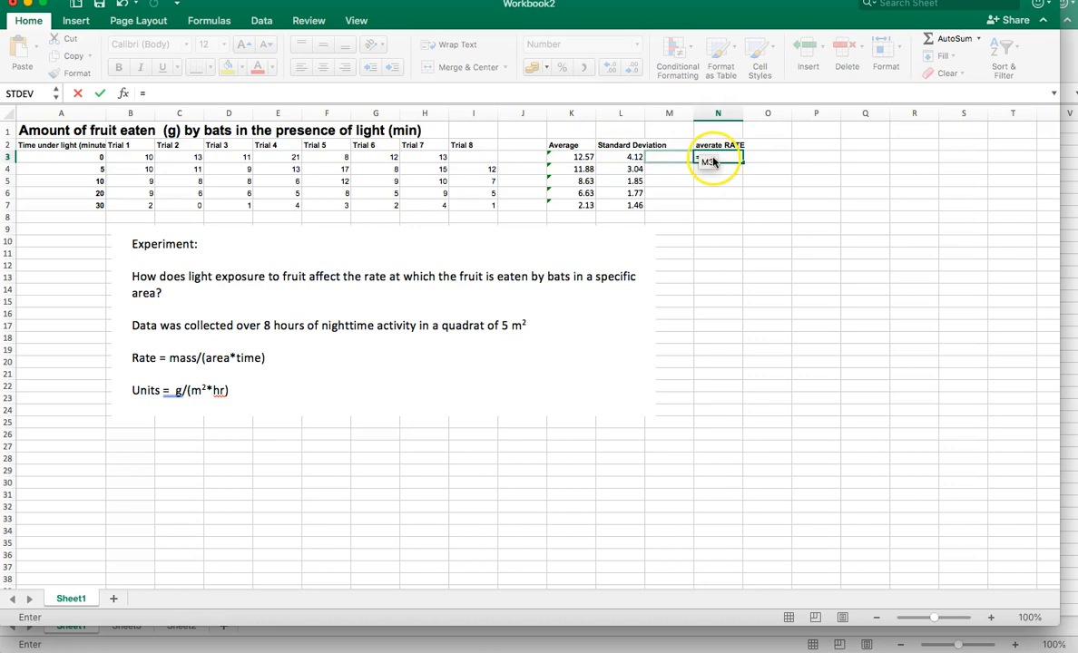
{"action": "type", "text": "k3/(5*8"}
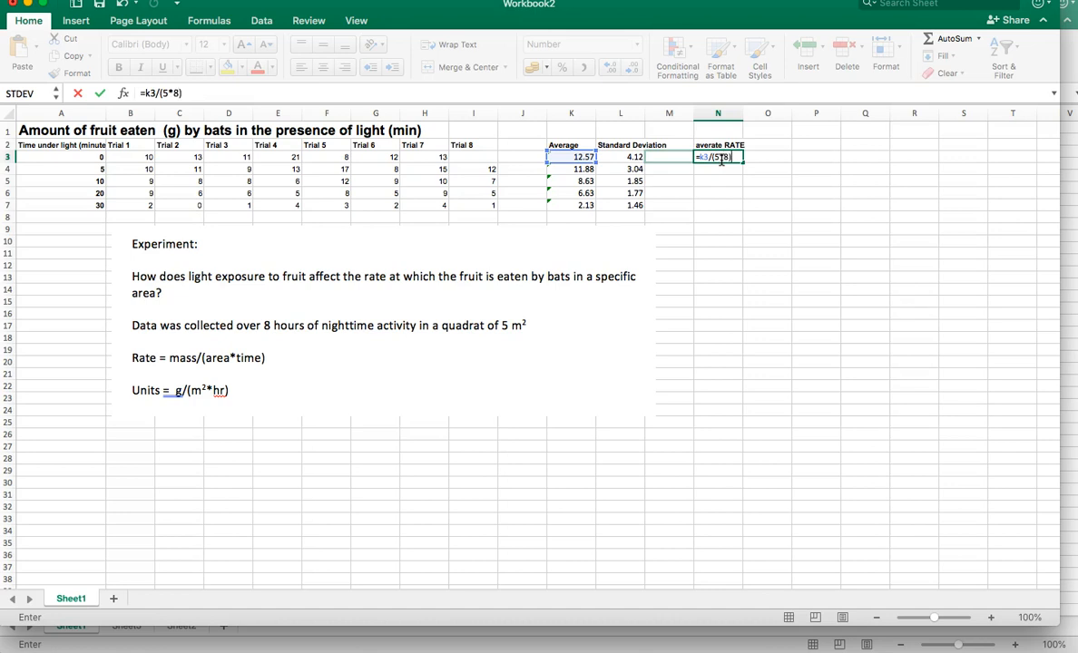
{"action": "key", "text": "Return"}
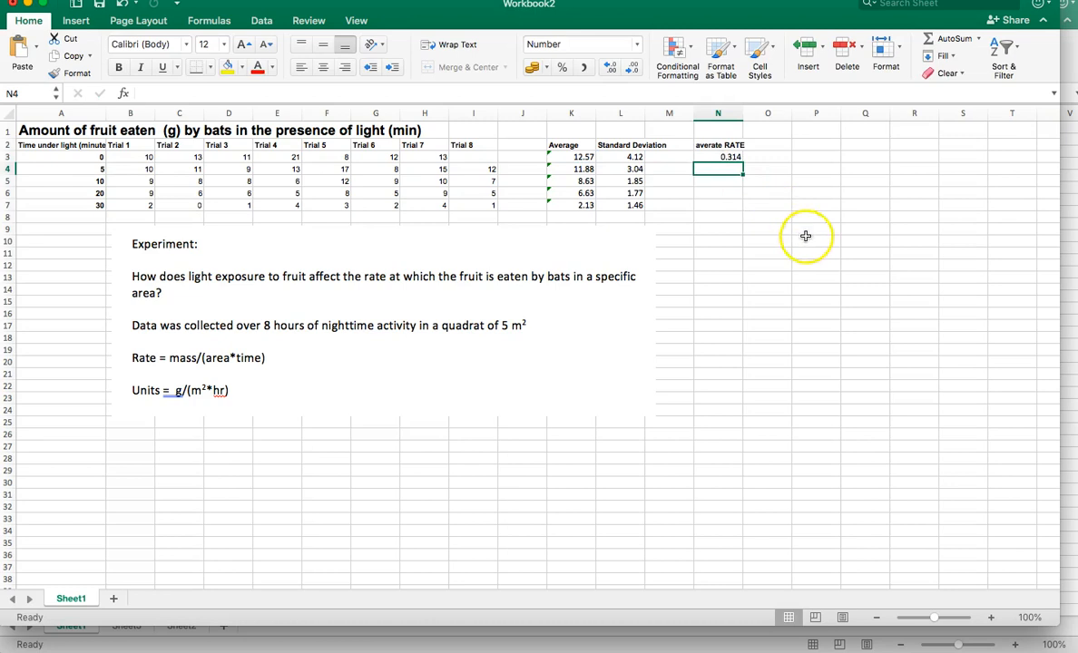
Format the rate in N3 to two decimal places and fill the formula down to N7
{"action": "left_click", "coordinate": [731, 158]}
{"action": "left_click", "coordinate": [614, 70]}
{"action": "left_click", "coordinate": [632, 71]}
{"action": "left_click_drag", "start_coordinate": [741, 161], "coordinate": [735, 211]}
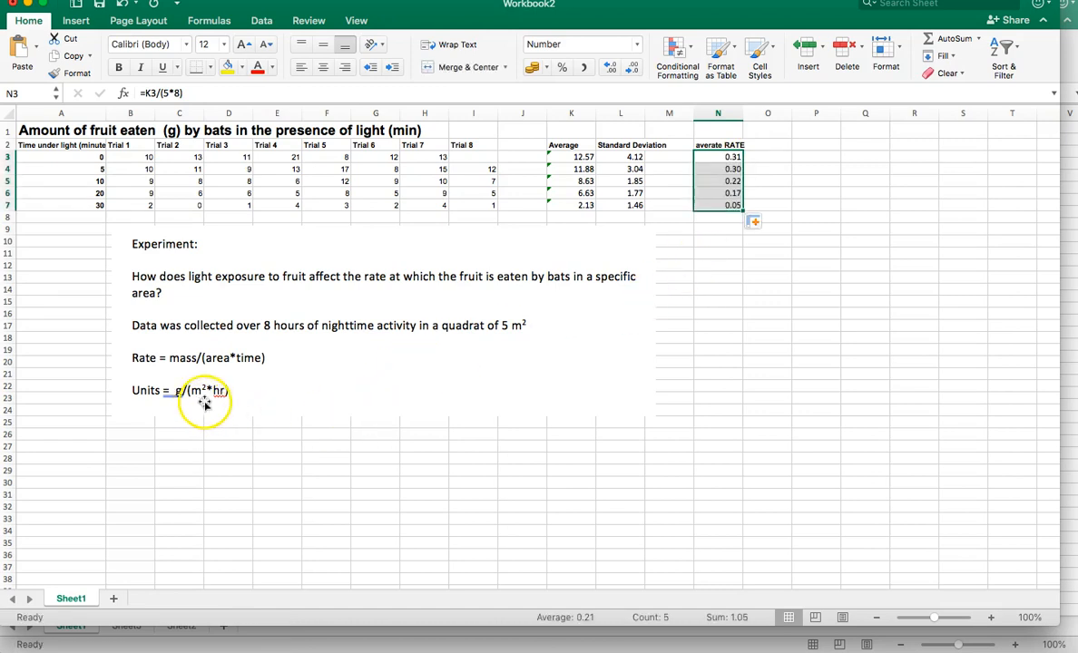
Enter the column heading "standard deviation for the rate" in O2 next to the average rate heading
{"action": "left_click", "coordinate": [777, 160]}
{"action": "left_click", "coordinate": [777, 144]}
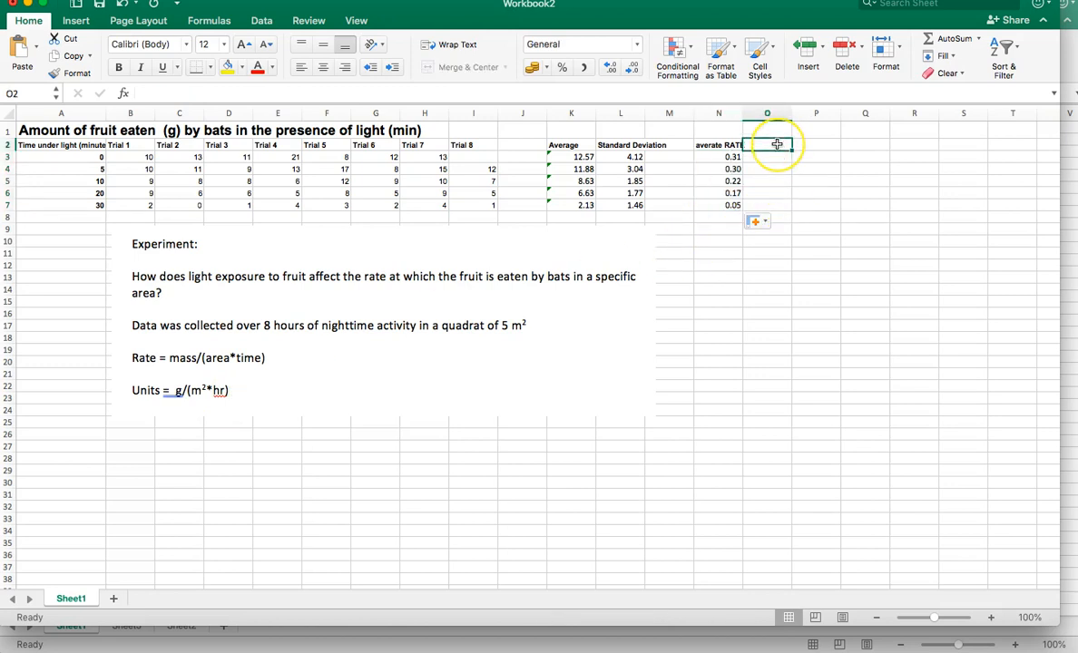
{"action": "type", "text": "standard dev"}
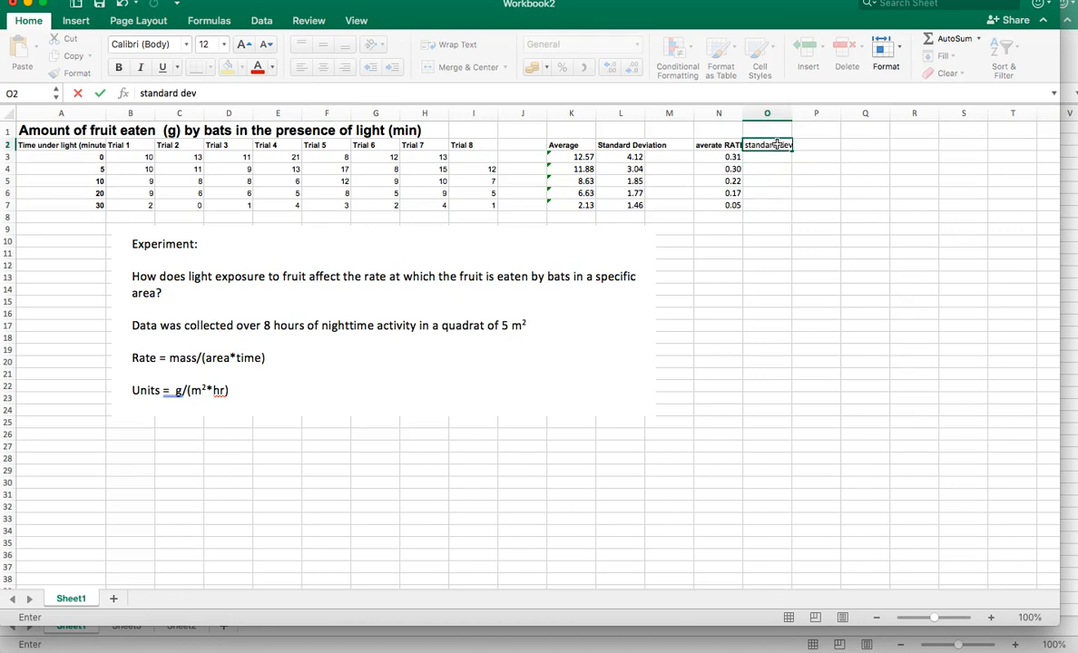
{"action": "type", "text": "iation for the rate"}
{"action": "left_click", "coordinate": [797, 313]}
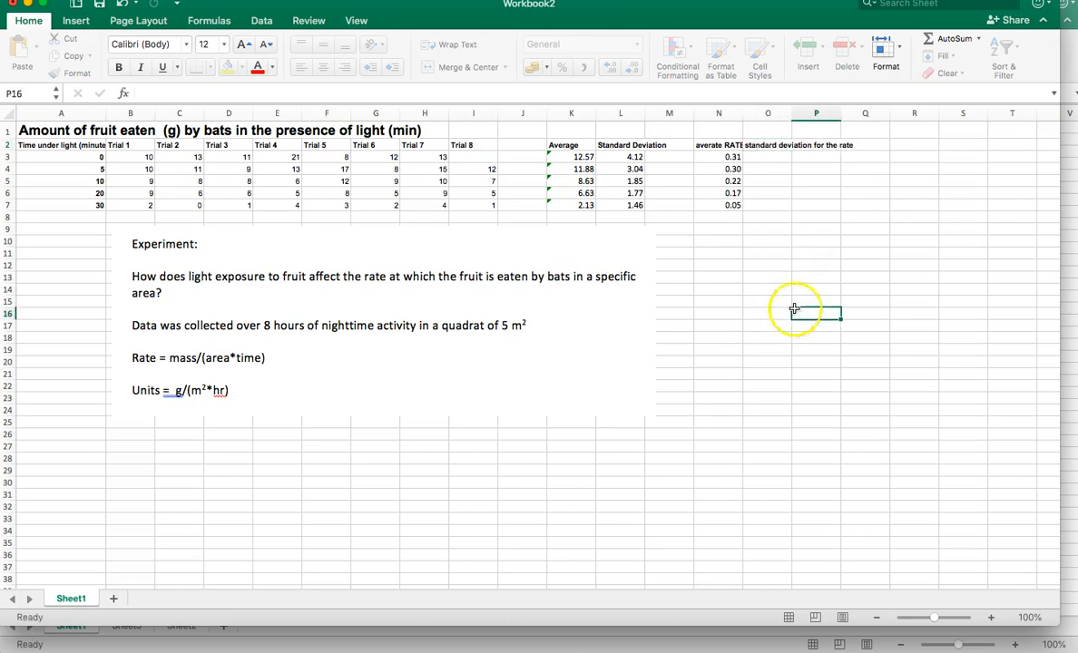
Calculate the standard deviation of the rate for 0 minutes in O3 with =L3/(5*8)
{"action": "left_click", "coordinate": [631, 157]}
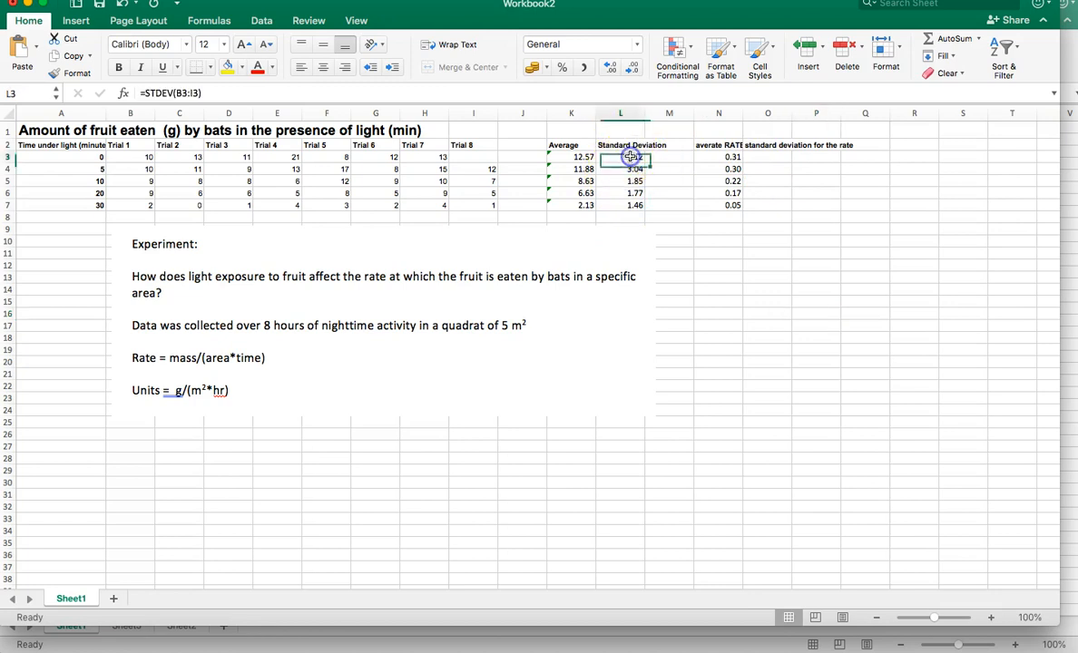
{"action": "left_click", "coordinate": [576, 158]}
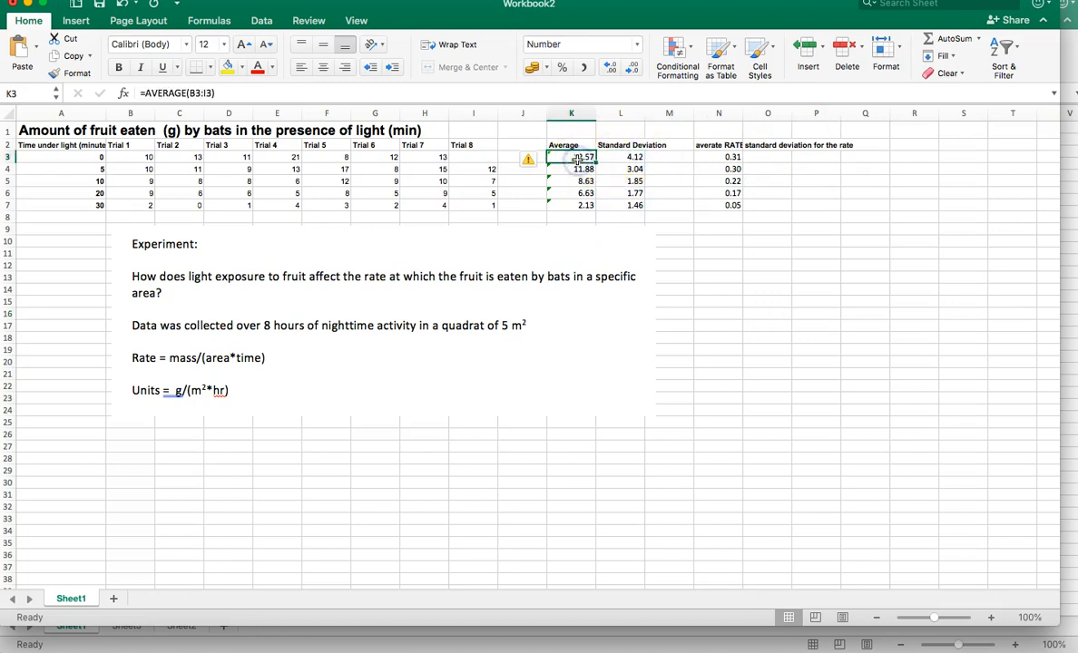
{"action": "left_click", "coordinate": [631, 158]}
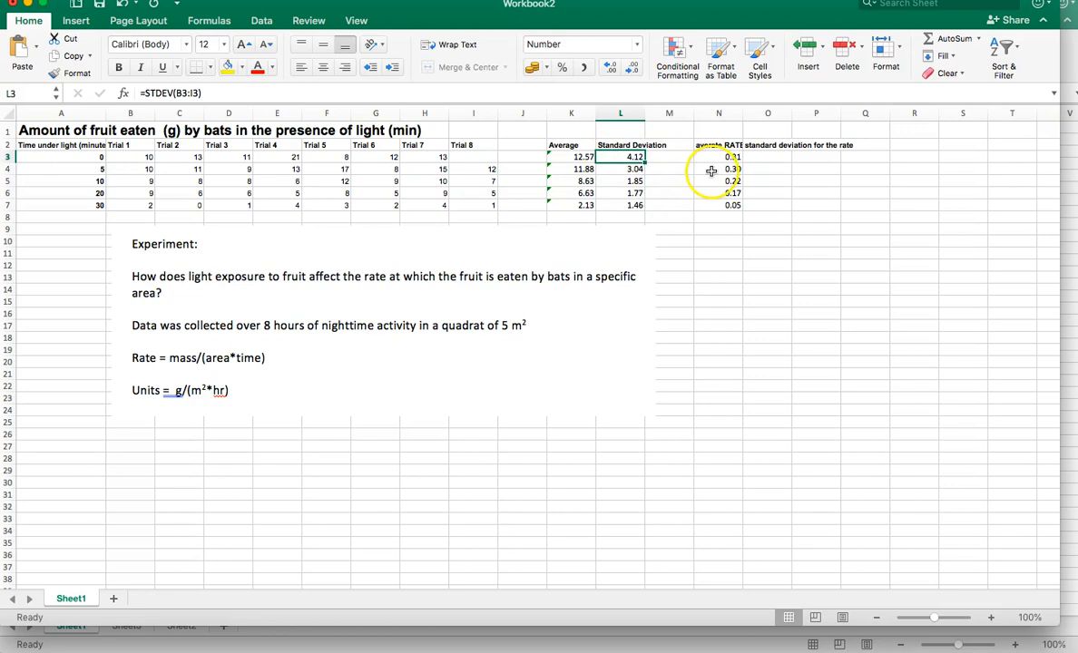
{"action": "left_click", "coordinate": [776, 159]}
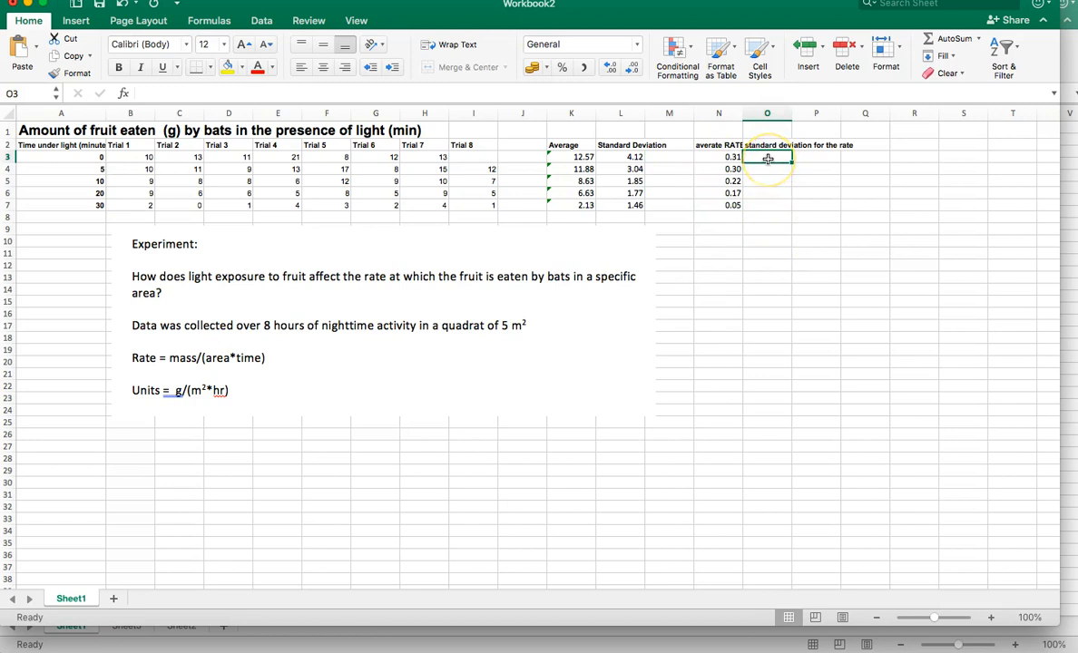
{"action": "type", "text": "="}
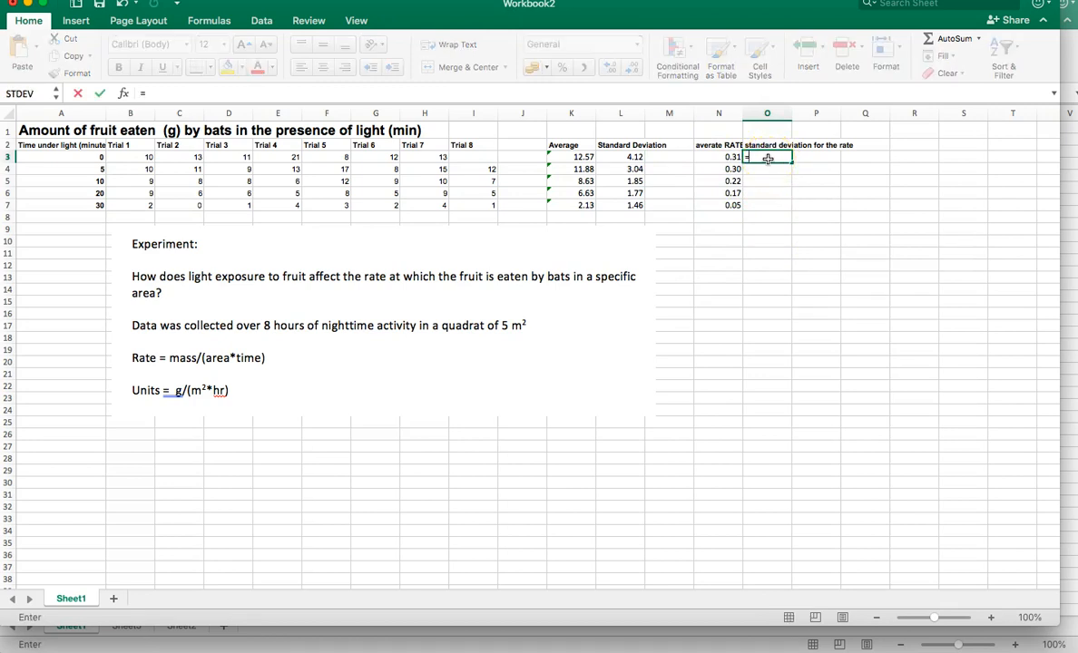
{"action": "left_click", "coordinate": [638, 156]}
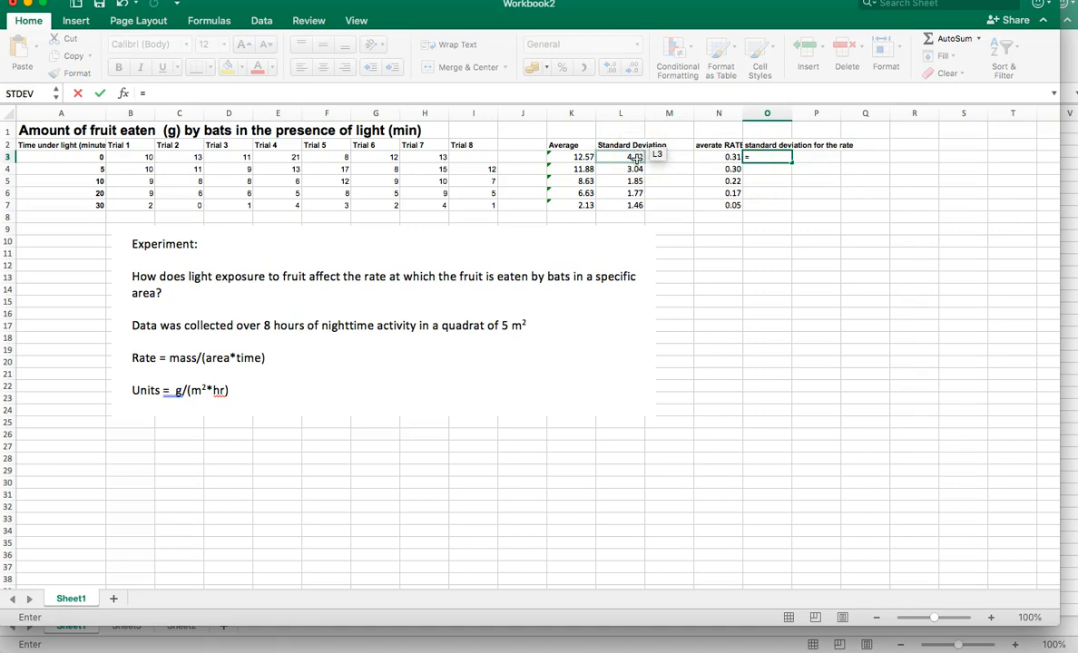
{"action": "left_click", "coordinate": [640, 159]}
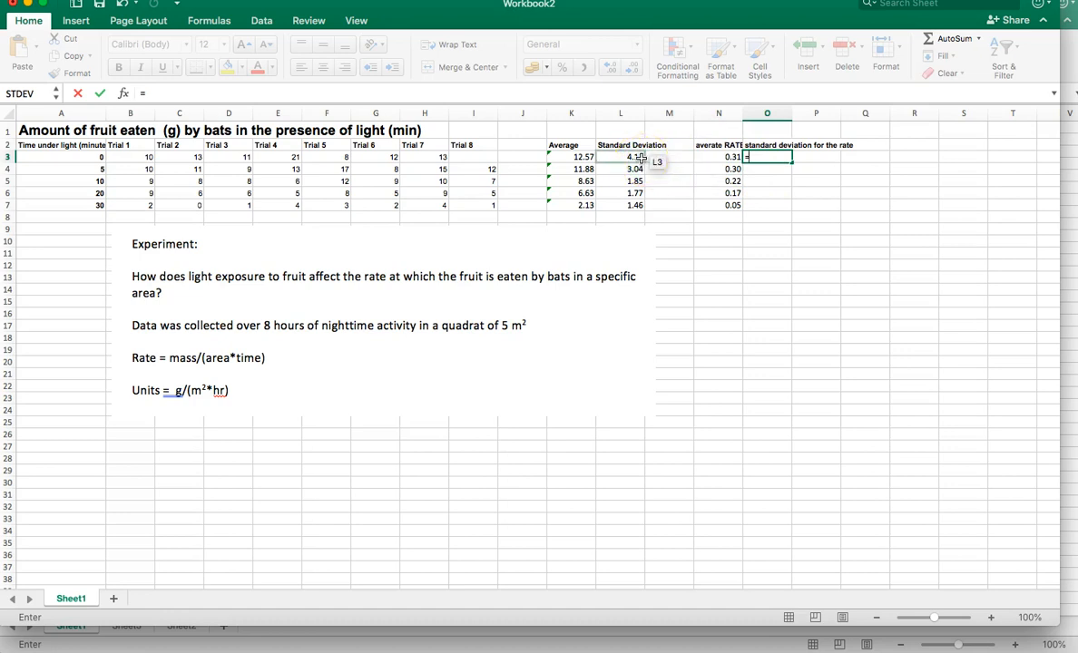
{"action": "type", "text": "l"}
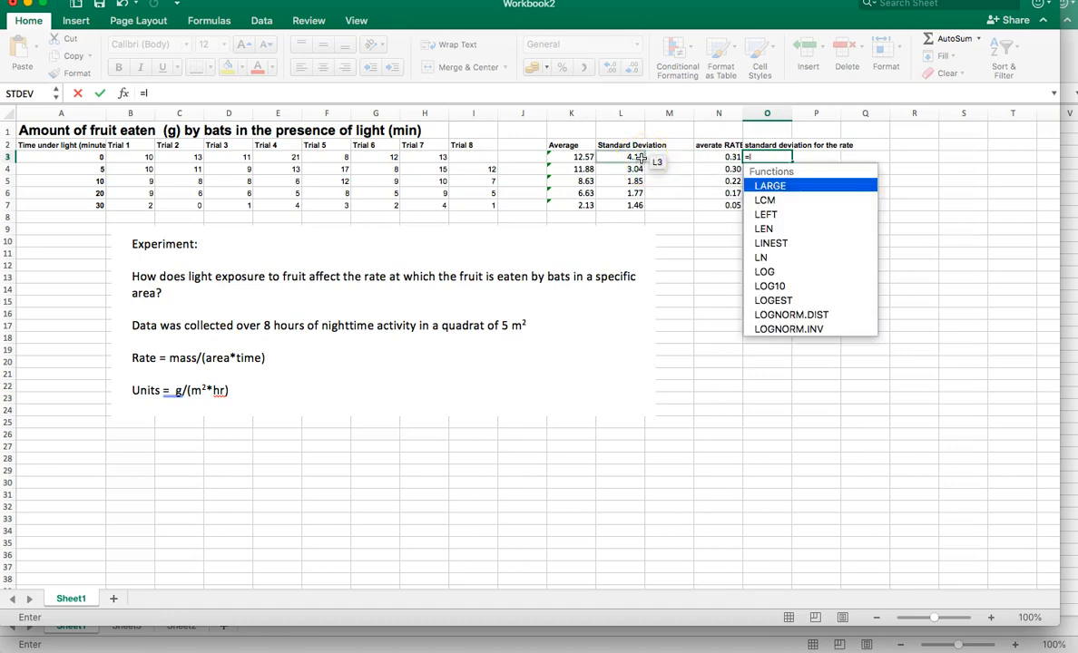
{"action": "type", "text": "3/(5*8"}
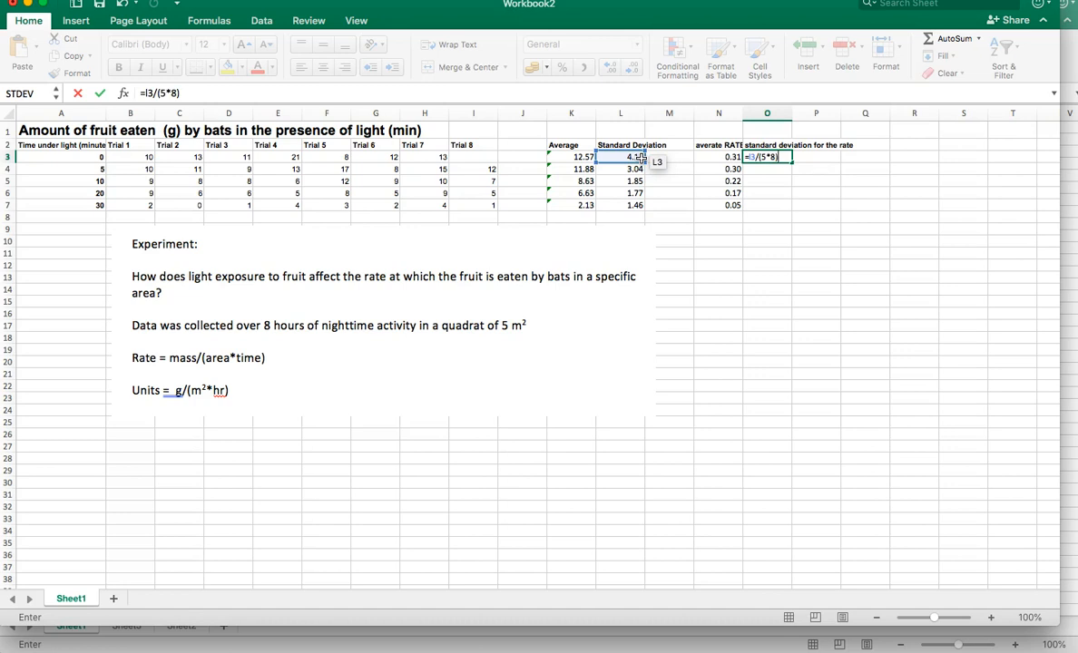
{"action": "key", "text": "Return"}
Fill the O3 formula down to O7 and reduce the values to two decimal places
{"action": "left_click", "coordinate": [785, 158]}
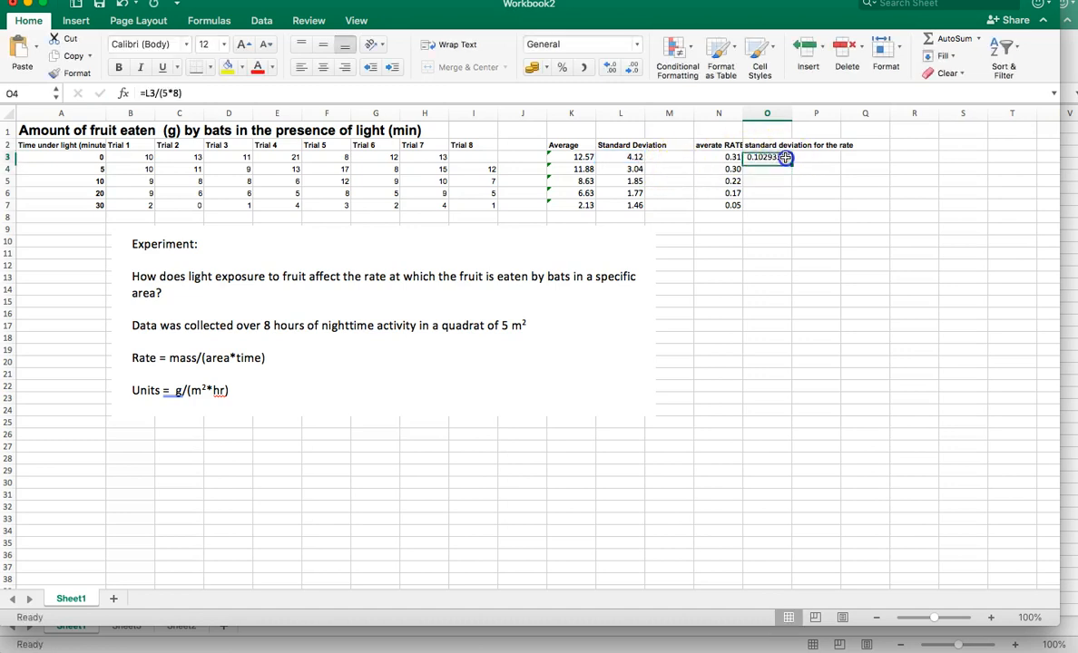
{"action": "left_click_drag", "start_coordinate": [792, 161], "coordinate": [789, 209]}
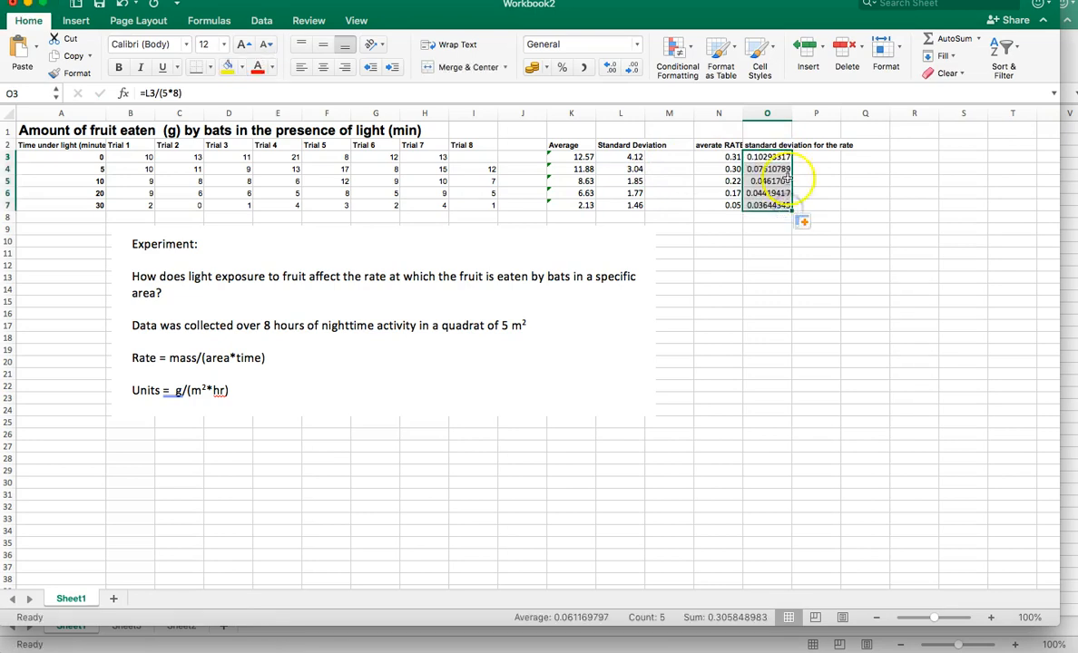
{"action": "left_click", "coordinate": [630, 68]}
{"action": "left_click", "coordinate": [630, 68]}
{"action": "left_click", "coordinate": [630, 69]}
{"action": "left_click", "coordinate": [631, 68]}
{"action": "left_click", "coordinate": [631, 68]}
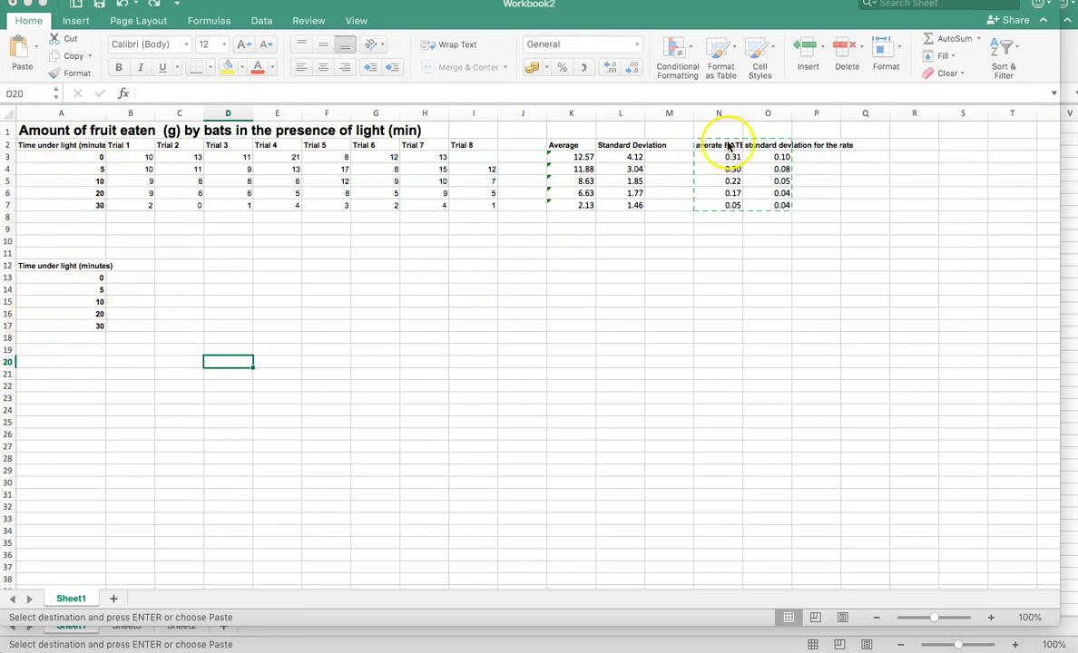
Copy the rate and rate standard deviation columns N2:O7 and paste them at B12 beside the copied light times
{"action": "left_click", "coordinate": [746, 230]}
{"action": "left_click_drag", "start_coordinate": [717, 146], "coordinate": [766, 203]}
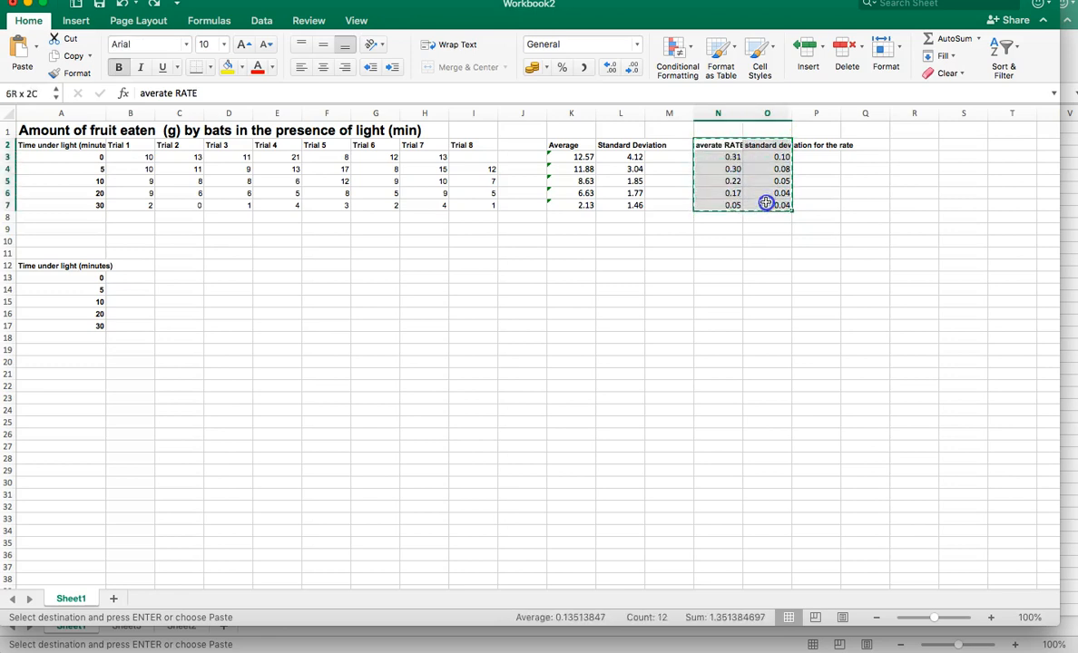
{"action": "left_click", "coordinate": [127, 264]}
{"action": "key", "text": "super+v"}
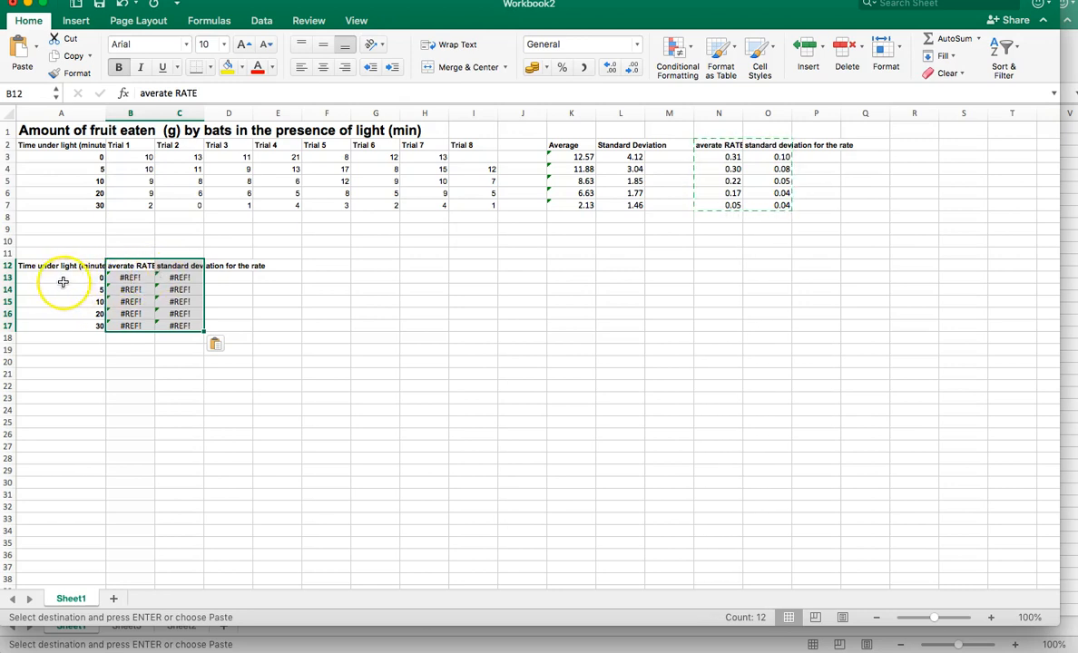
Replace the pasted formulas in B12:C17 with plain results using Paste Special with Values
{"action": "right_click", "coordinate": [163, 297]}
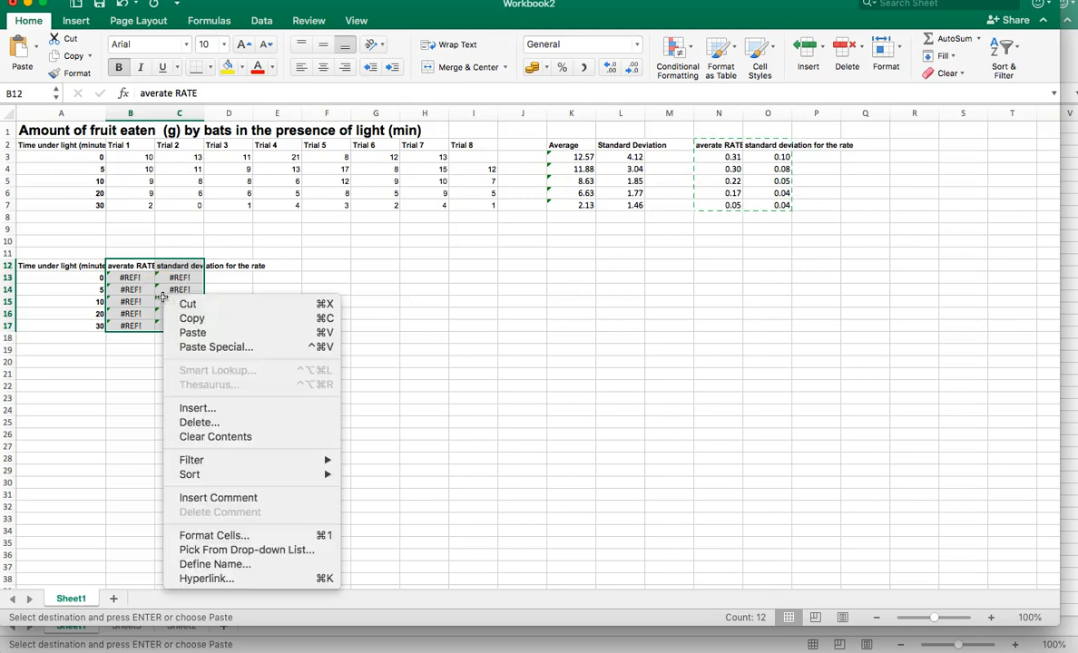
{"action": "left_click", "coordinate": [210, 349]}
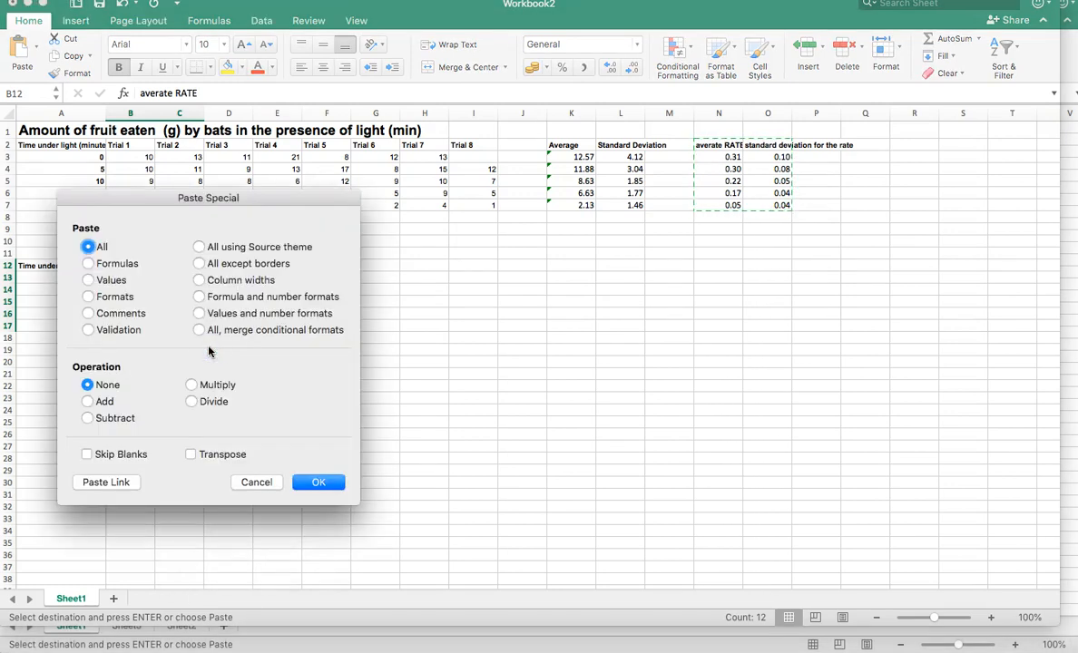
{"action": "left_click", "coordinate": [88, 280]}
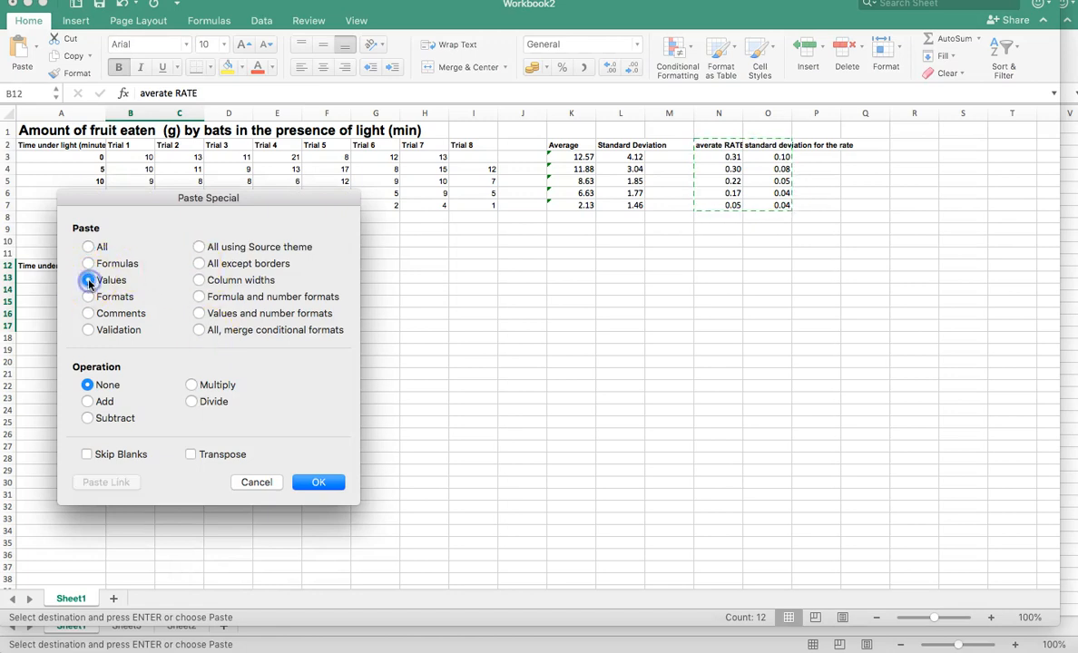
{"action": "left_click", "coordinate": [293, 484]}
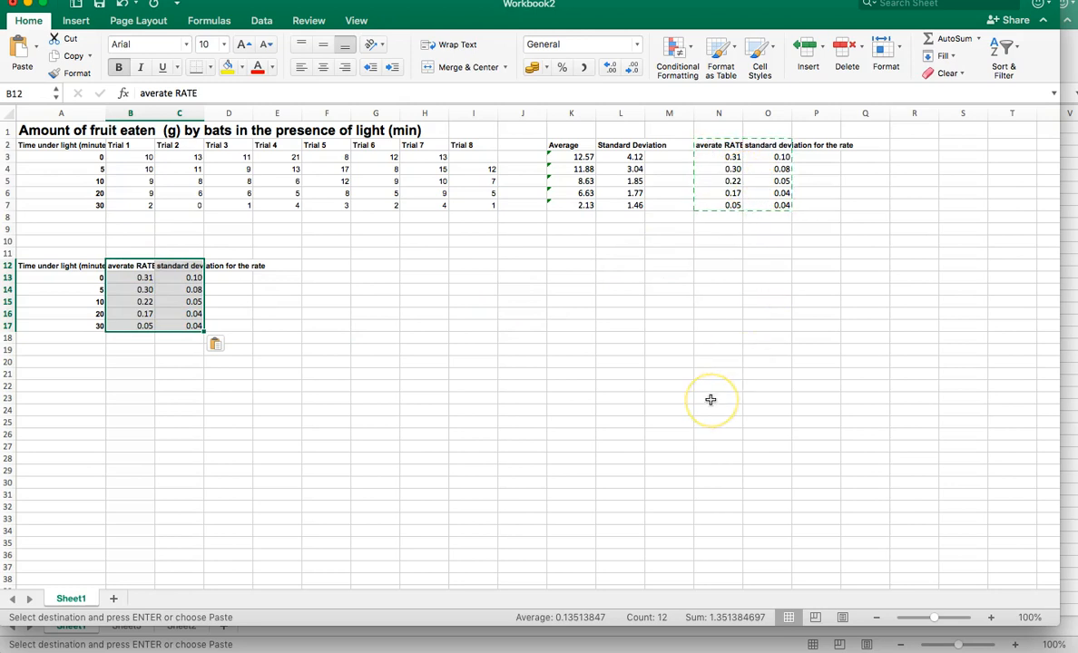
{"action": "left_click", "coordinate": [537, 411]}
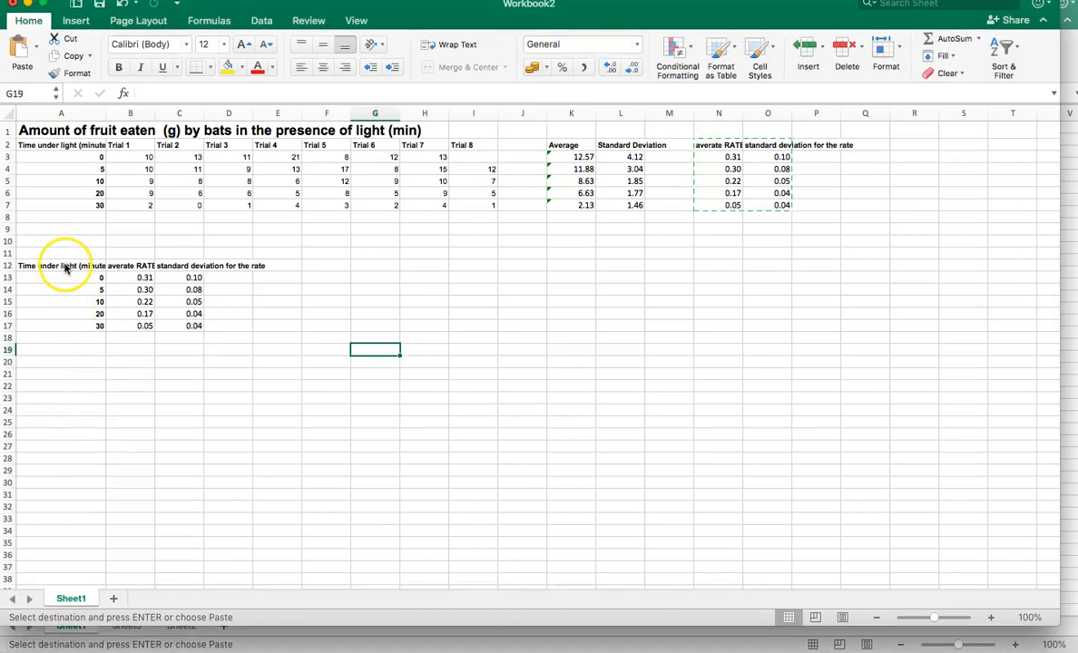
Insert a scatter chart of average rate against light time from A12:B17, and move and enlarge it beside the small table
{"action": "left_click", "coordinate": [66, 269]}
{"action": "left_click_drag", "start_coordinate": [66, 269], "coordinate": [137, 325]}
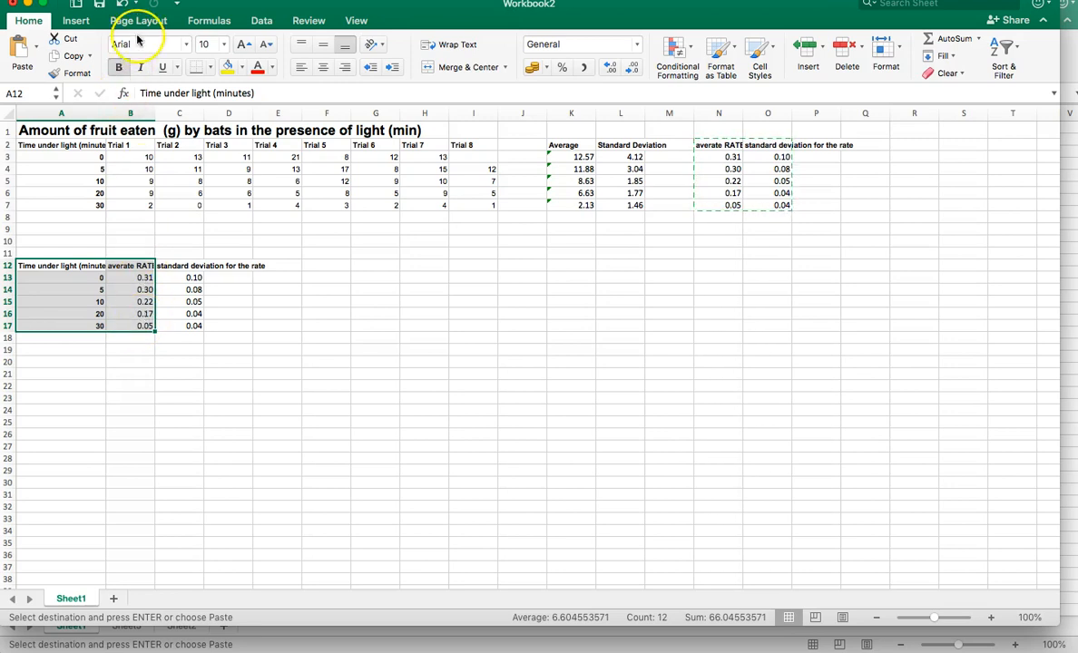
{"action": "left_click", "coordinate": [76, 21]}
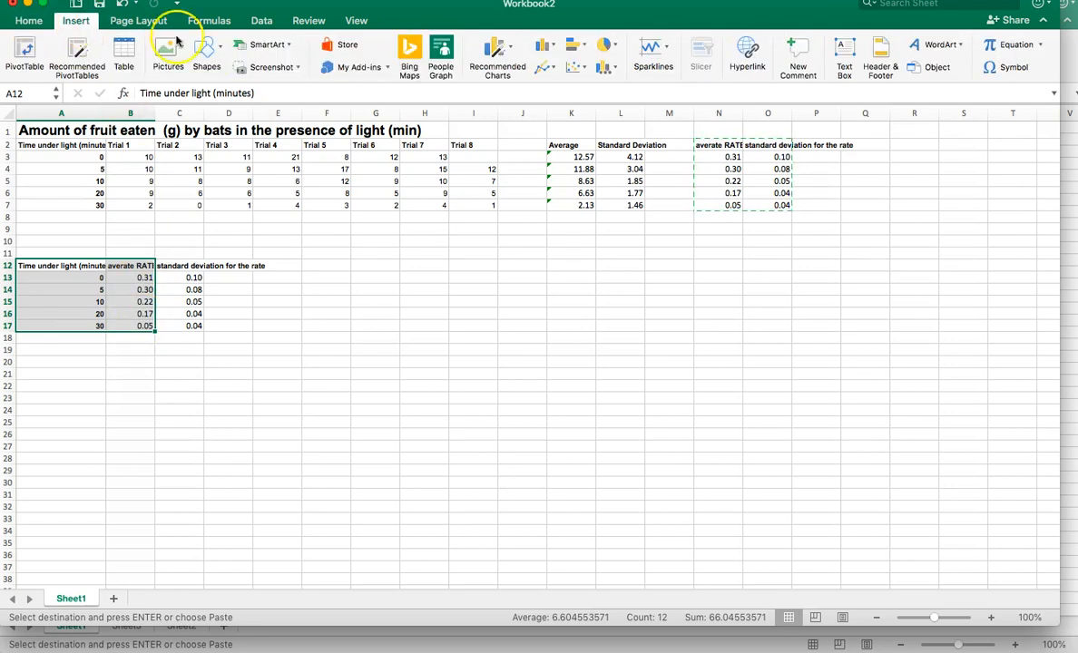
{"action": "left_click", "coordinate": [575, 66]}
{"action": "left_click", "coordinate": [590, 115]}
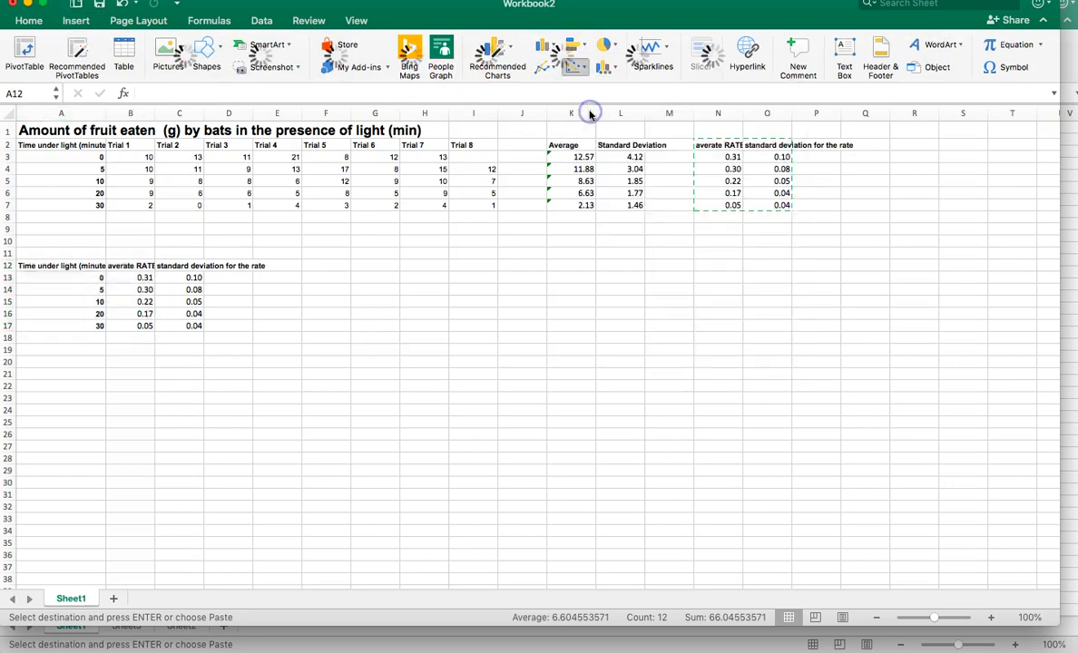
{"action": "left_click_drag", "start_coordinate": [471, 294], "coordinate": [413, 258]}
{"action": "left_click_drag", "start_coordinate": [626, 411], "coordinate": [744, 480]}
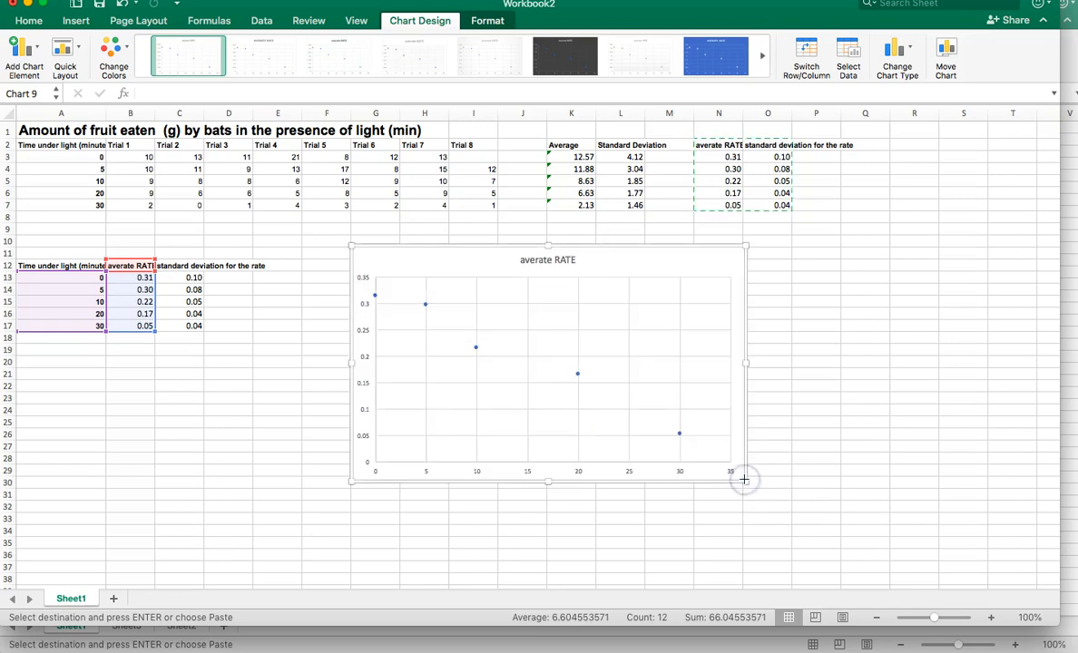
Add error bars to the chart's data series and set the vertical error amount to Custom
{"action": "left_click", "coordinate": [425, 308]}
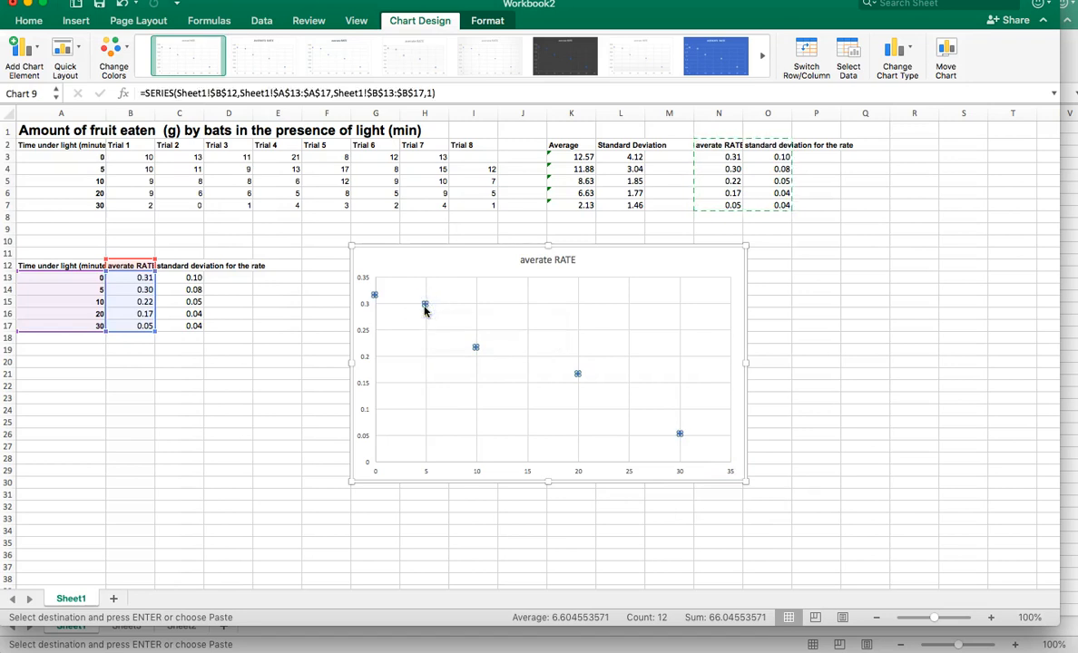
{"action": "left_click", "coordinate": [37, 55]}
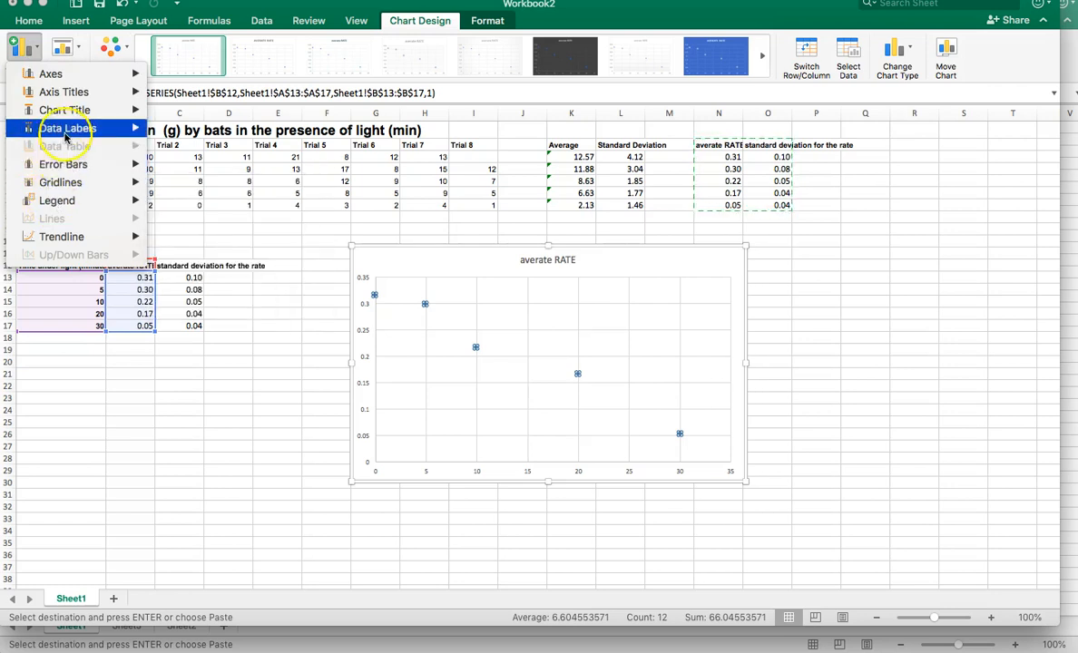
{"action": "mouse_move", "coordinate": [64, 171]}
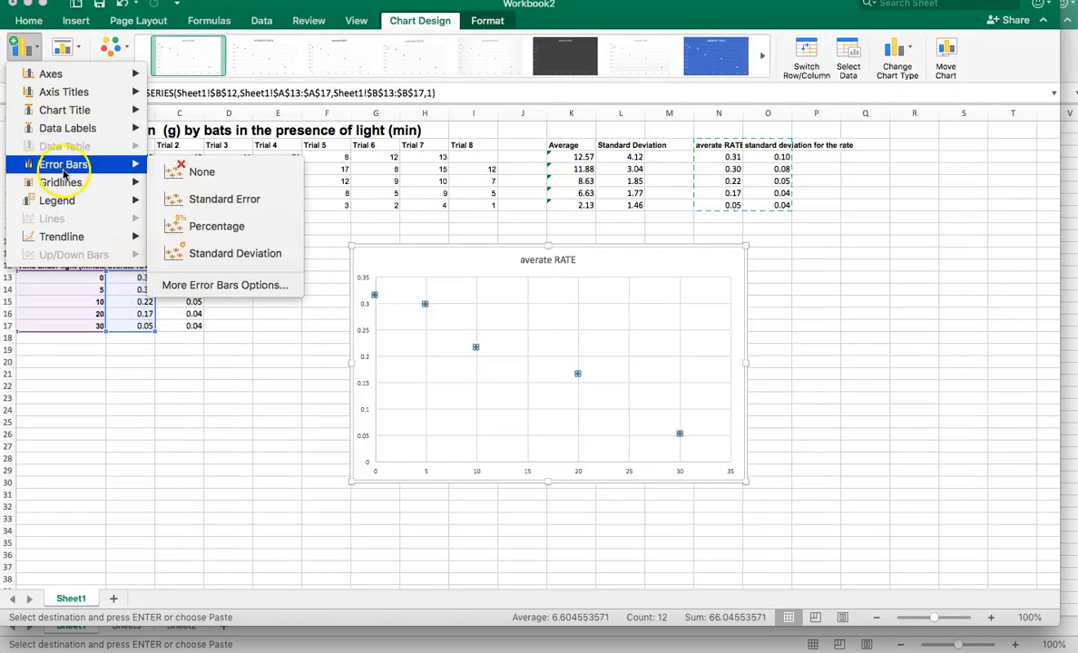
{"action": "left_click", "coordinate": [219, 287]}
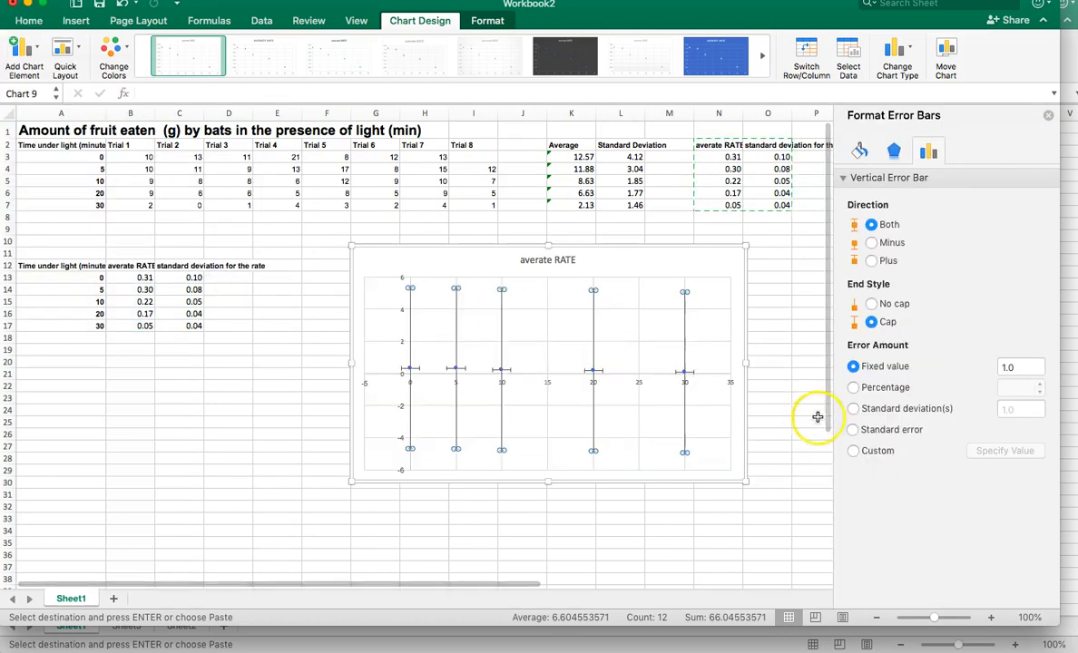
{"action": "left_click", "coordinate": [855, 453]}
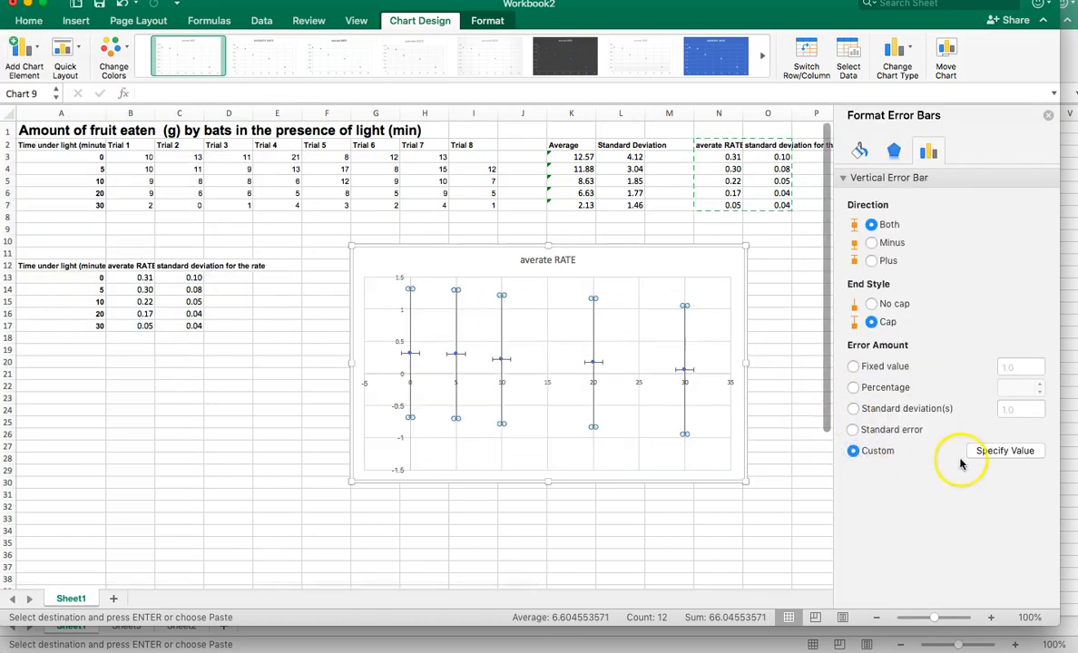
Use the rate standard deviations in C13:C17 as both the positive and negative custom values of the vertical error bars
{"action": "left_click", "coordinate": [1002, 452]}
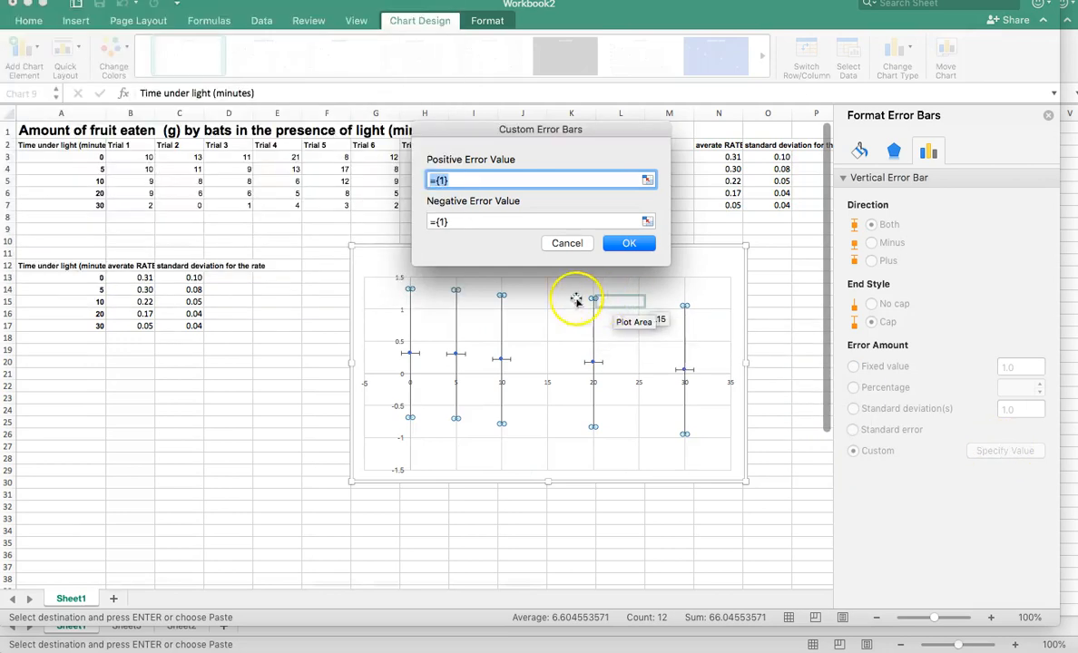
{"action": "left_click_drag", "start_coordinate": [191, 284], "coordinate": [193, 317]}
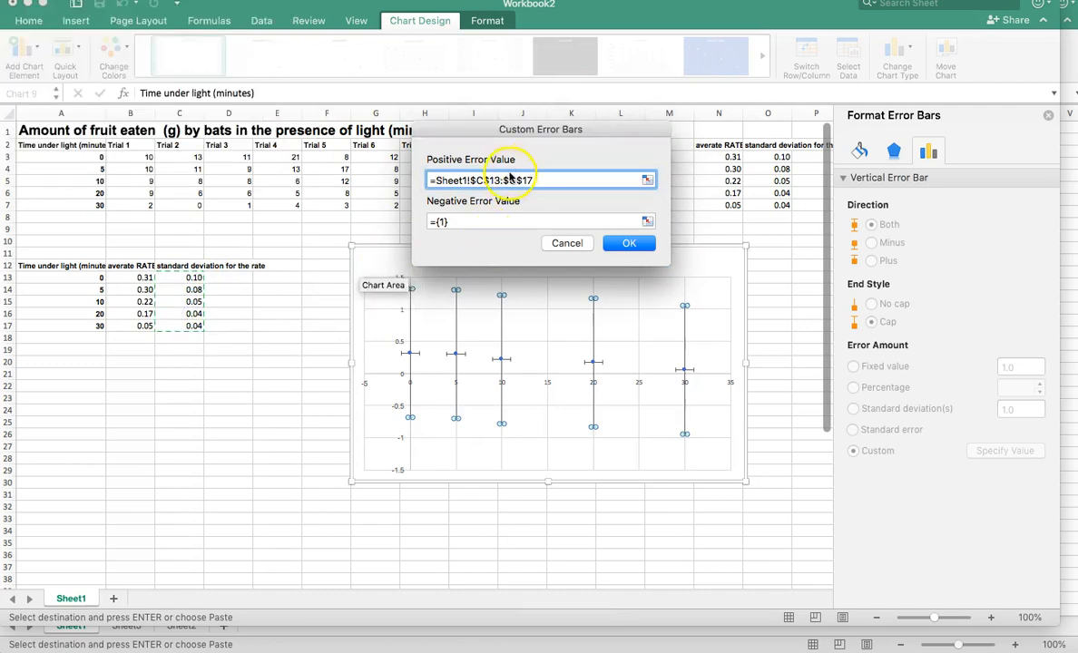
{"action": "left_click", "coordinate": [478, 227]}
{"action": "left_click", "coordinate": [463, 180]}
{"action": "triple_click", "coordinate": [463, 181]}
{"action": "key", "text": "super+c"}
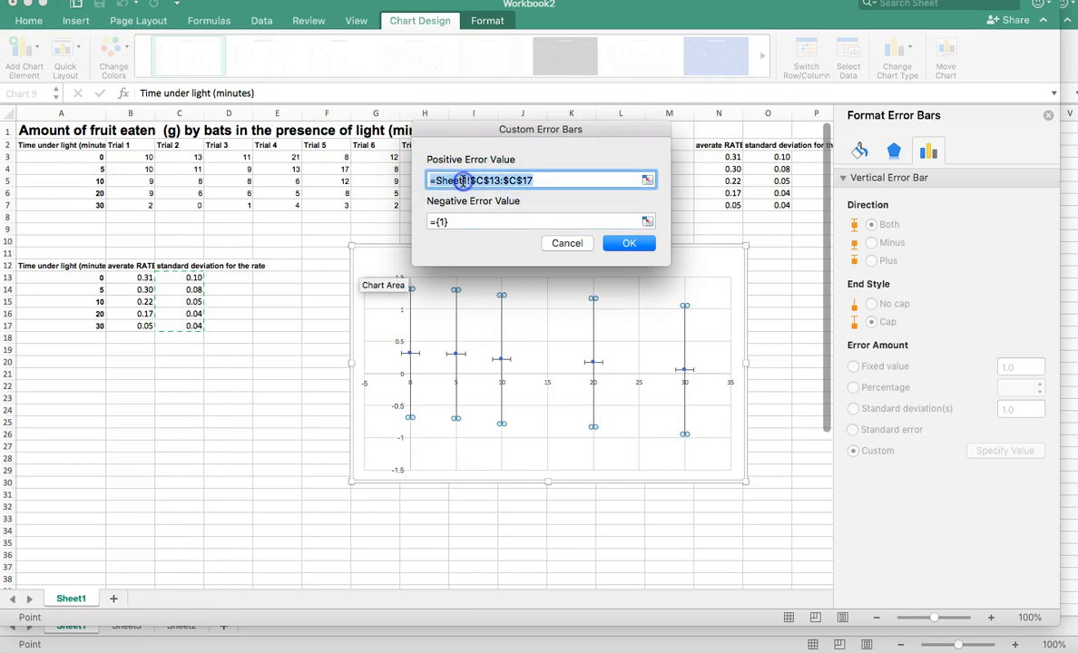
{"action": "left_click", "coordinate": [442, 221]}
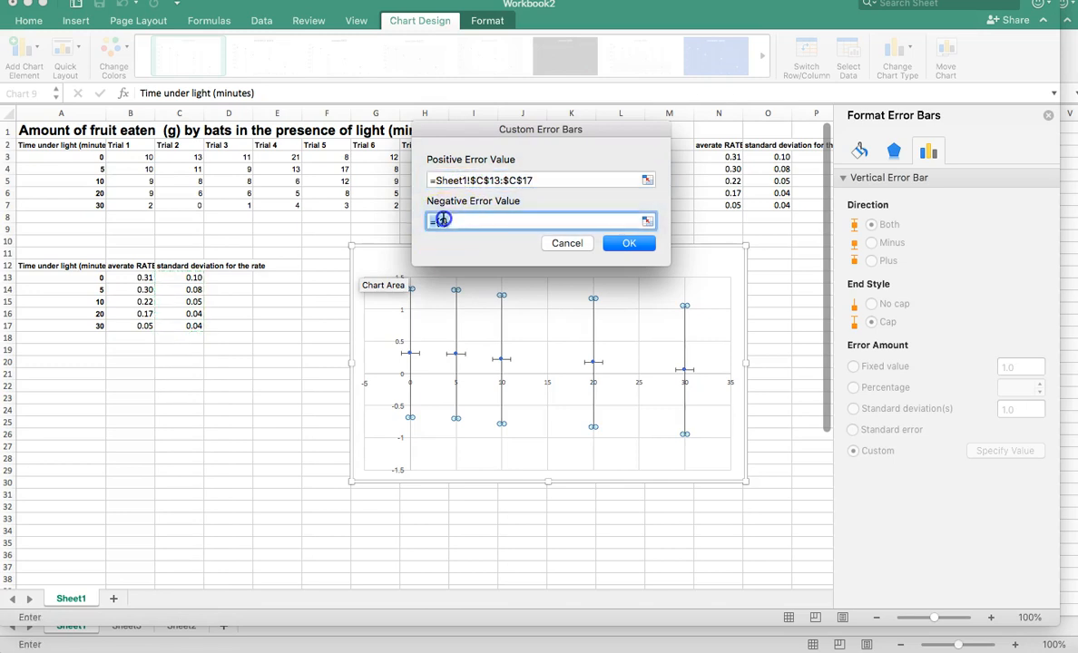
{"action": "key", "text": "super+v"}
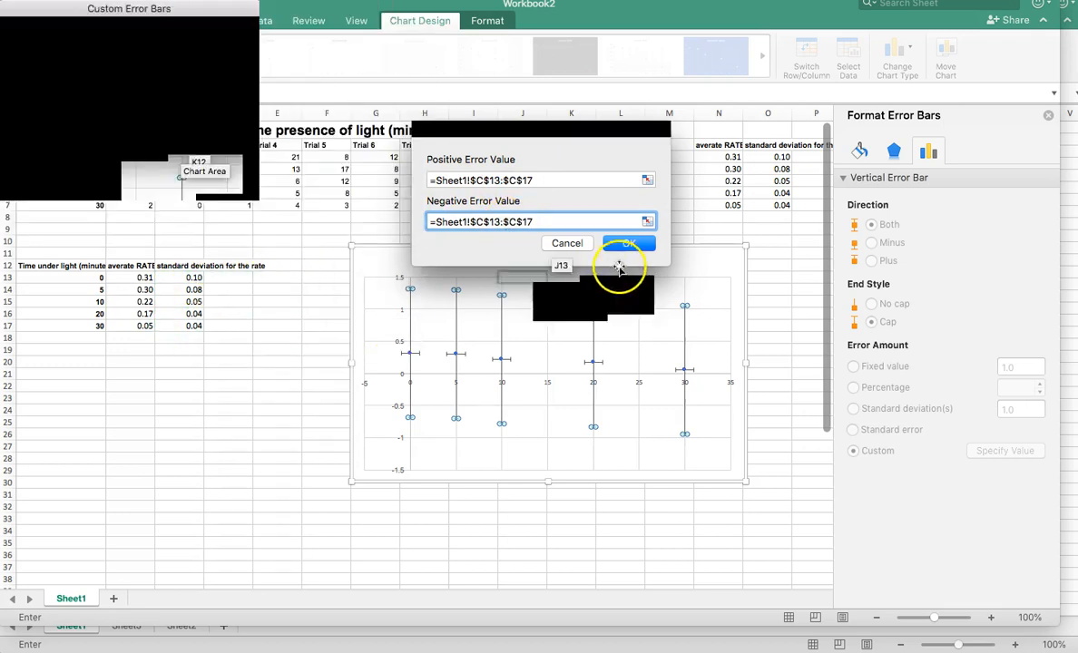
{"action": "left_click", "coordinate": [635, 249]}
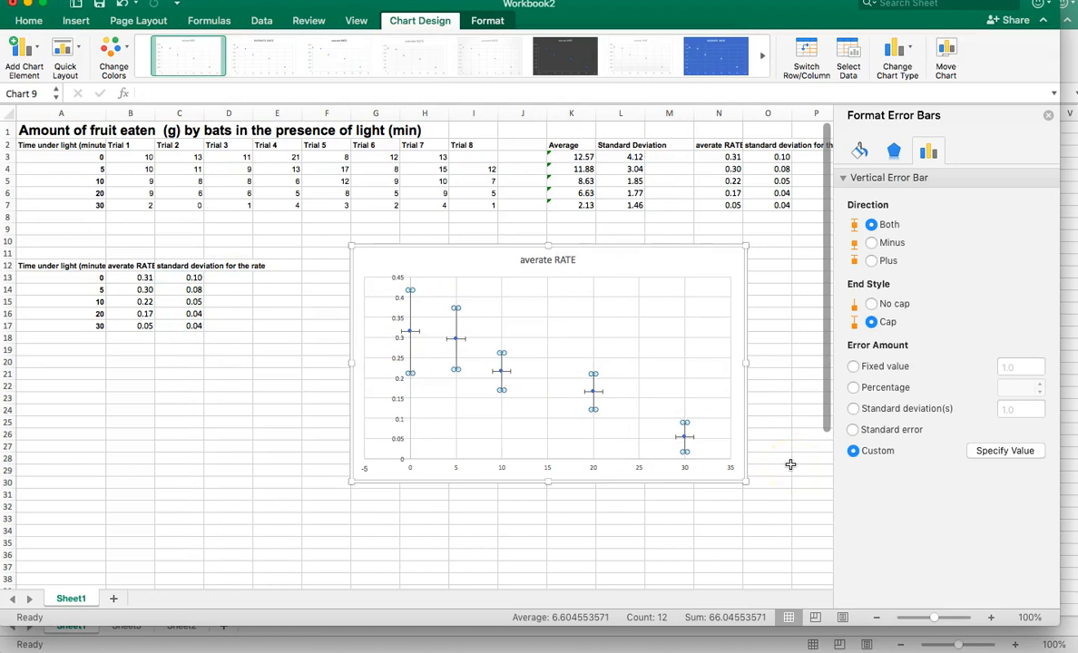
Set the horizontal error bars to a fixed value of 0
{"action": "left_click", "coordinate": [691, 439]}
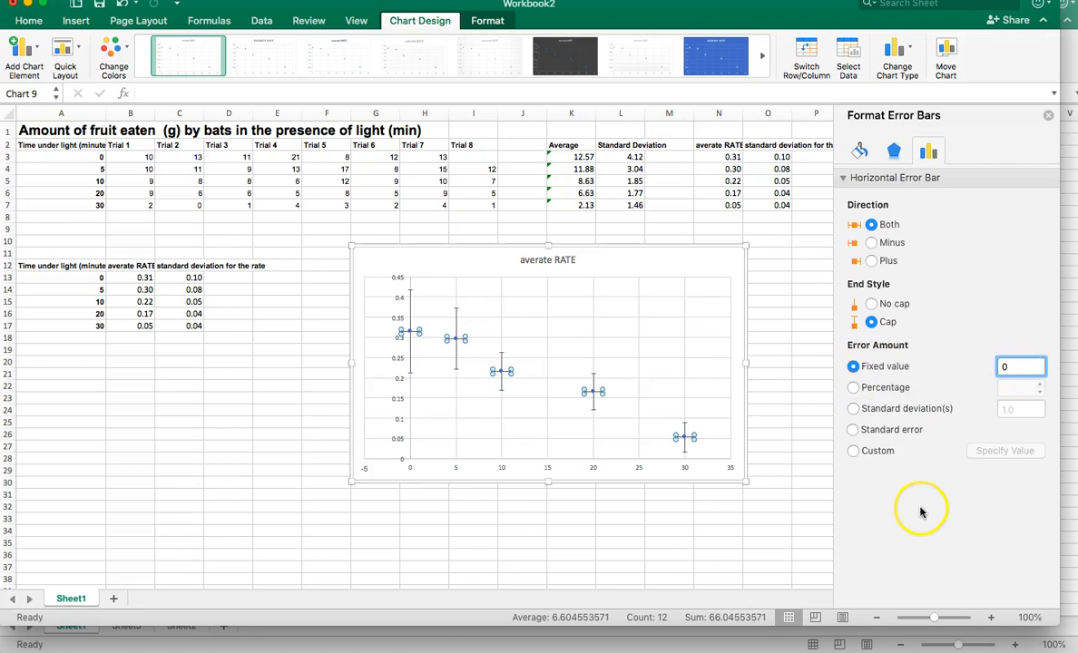
{"action": "left_click", "coordinate": [799, 514]}
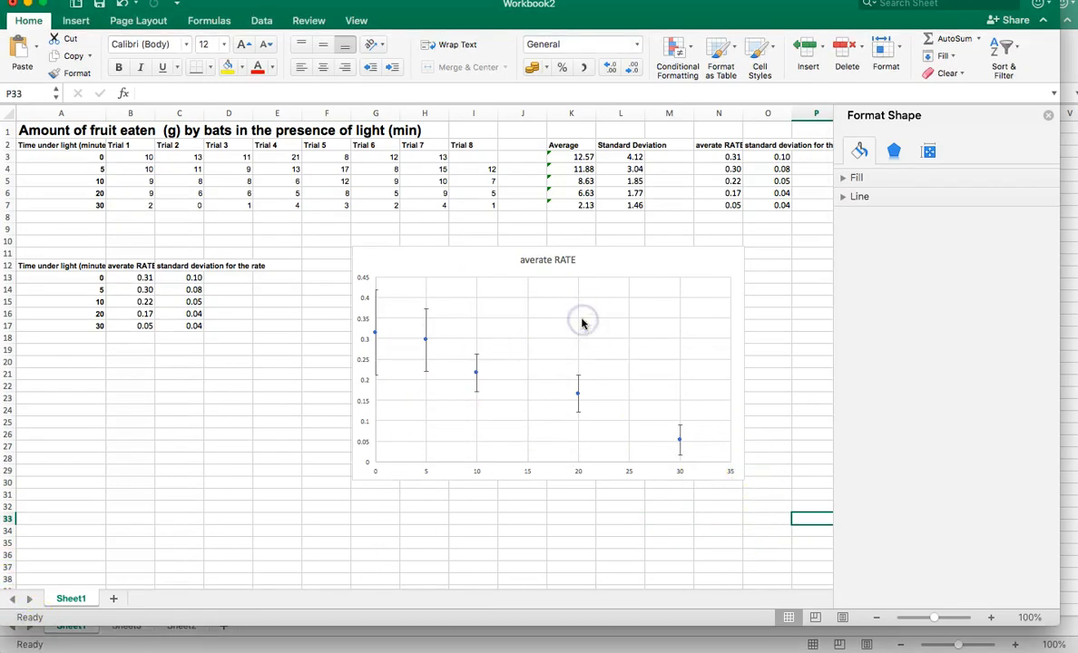
Add a linear trendline to the rate scatter chart
{"action": "left_click", "coordinate": [659, 292]}
{"action": "left_click", "coordinate": [661, 285]}
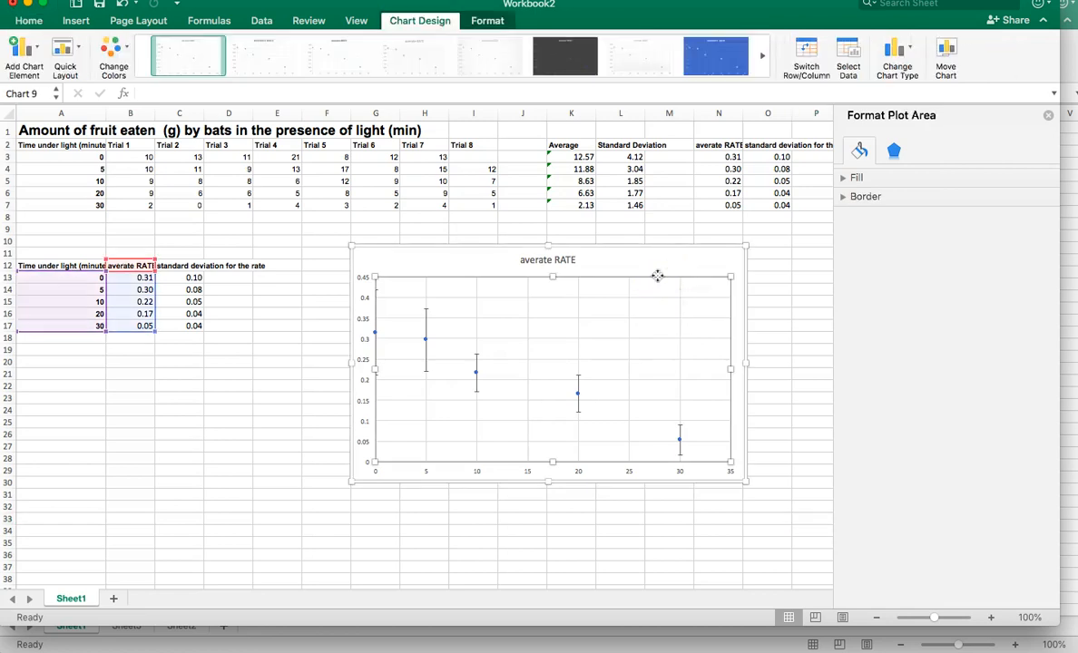
{"action": "left_click", "coordinate": [38, 48]}
{"action": "mouse_move", "coordinate": [53, 236]}
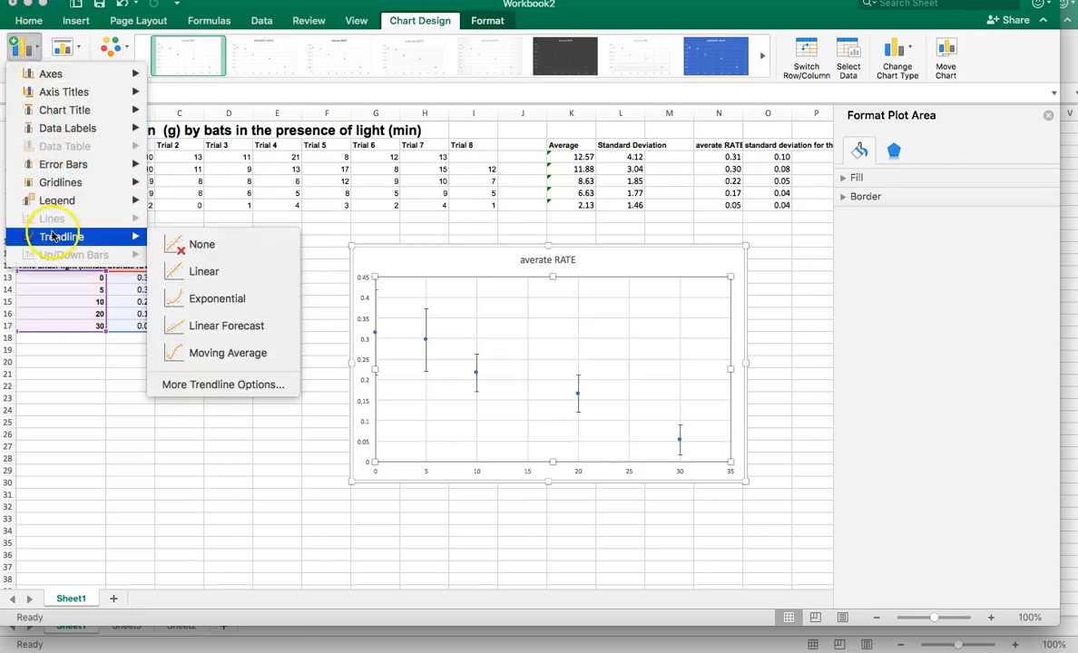
{"action": "left_click", "coordinate": [201, 273]}
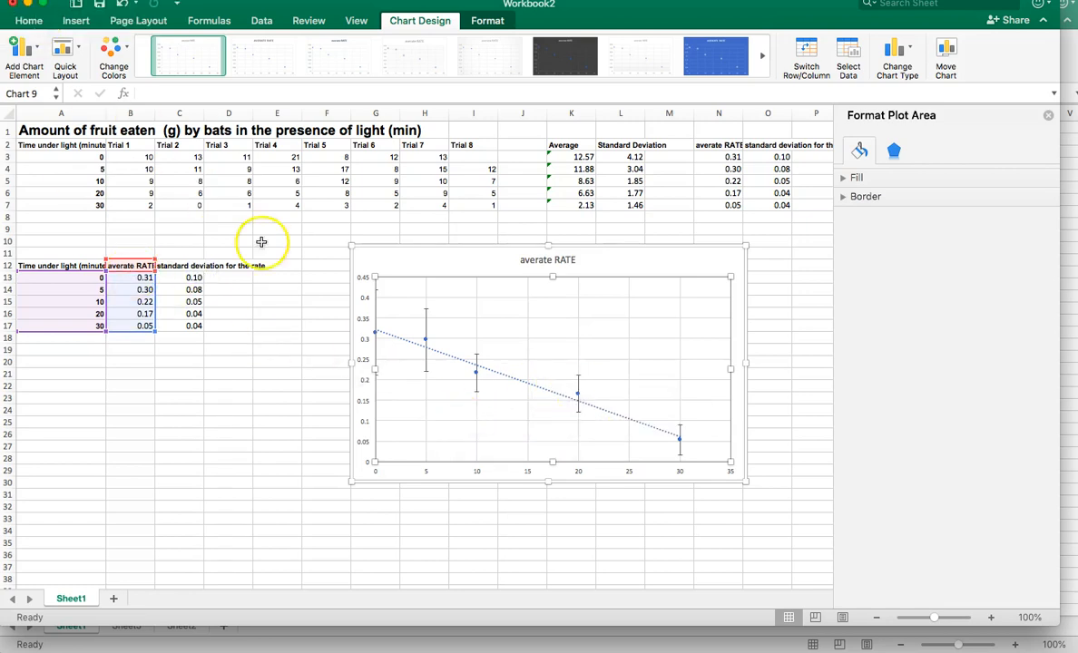
Display the trendline's R-squared value on the chart and move its label slightly upward, above the last data point
{"action": "left_click", "coordinate": [438, 354]}
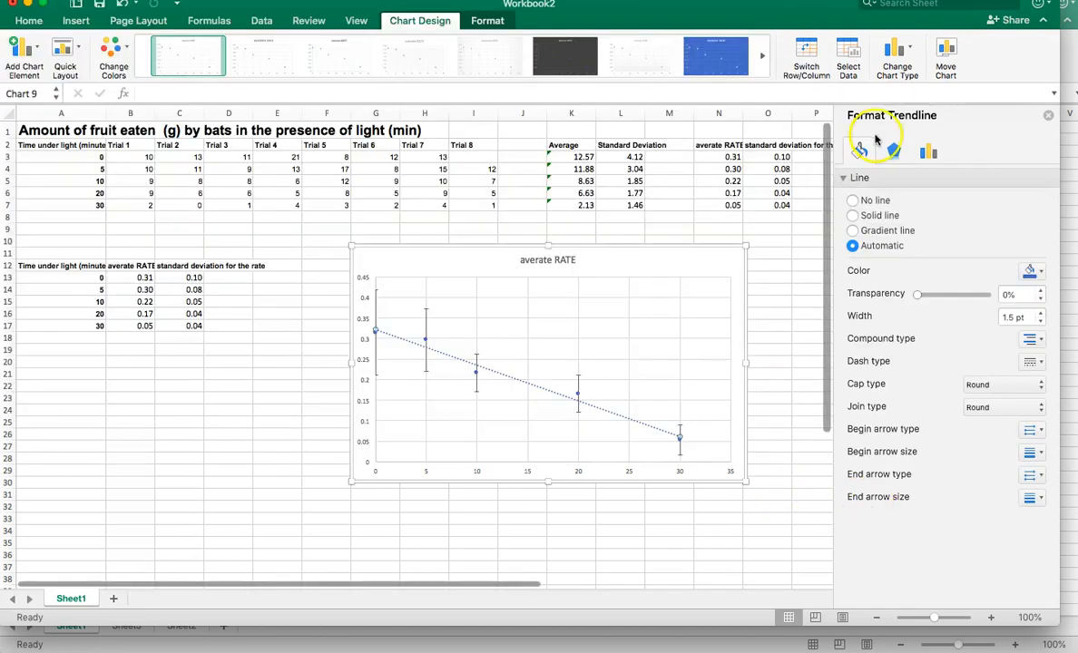
{"action": "left_click", "coordinate": [927, 149]}
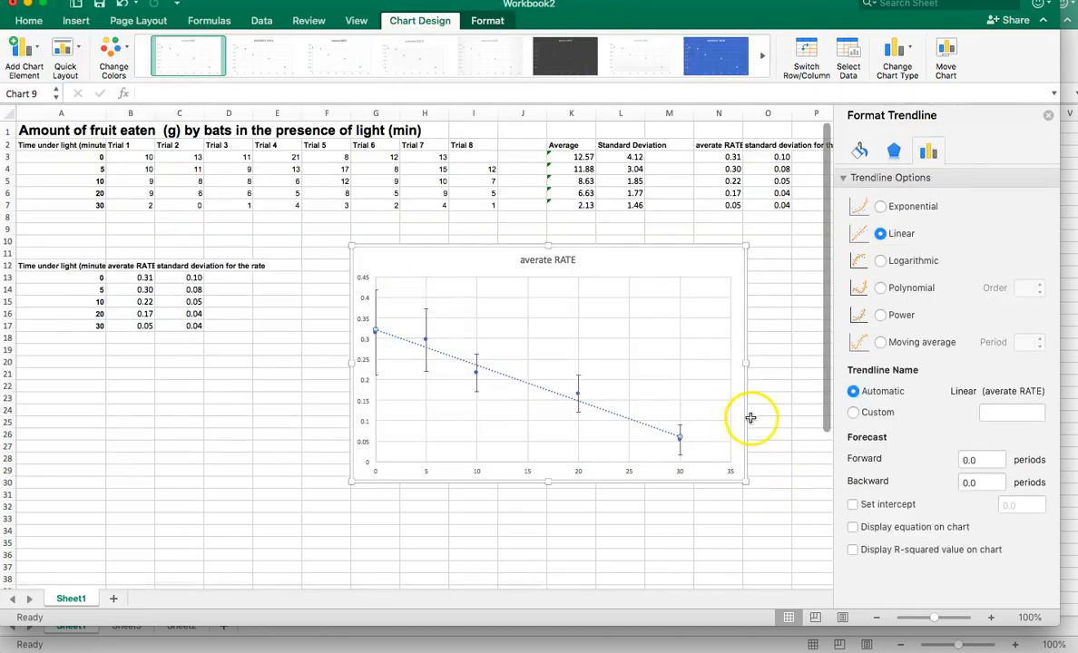
{"action": "left_click", "coordinate": [854, 551]}
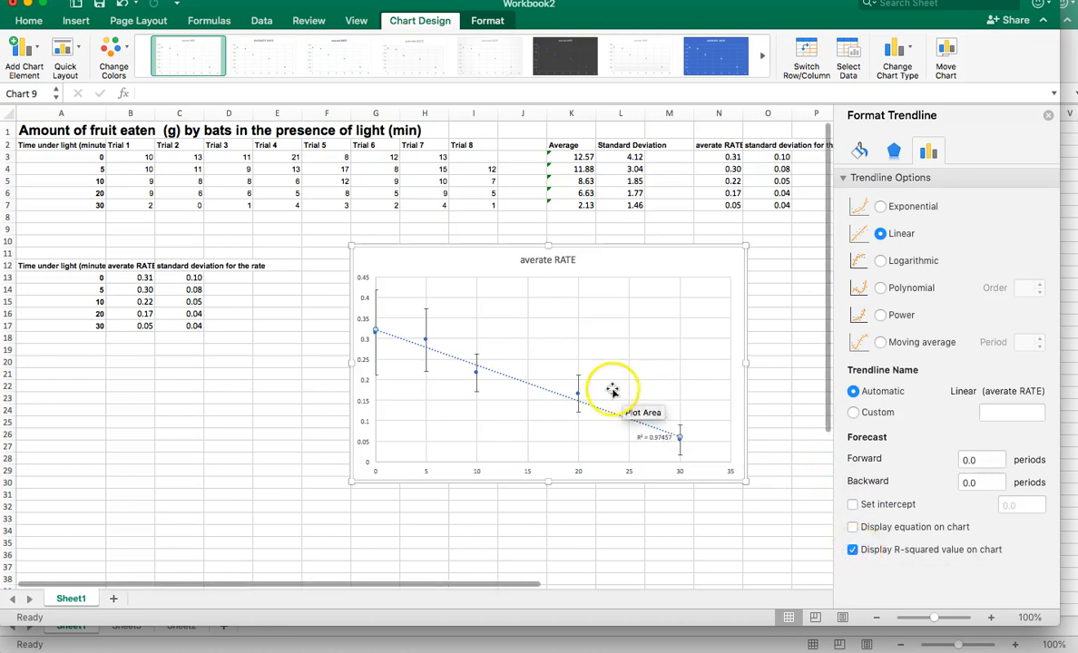
{"action": "left_click", "coordinate": [656, 434]}
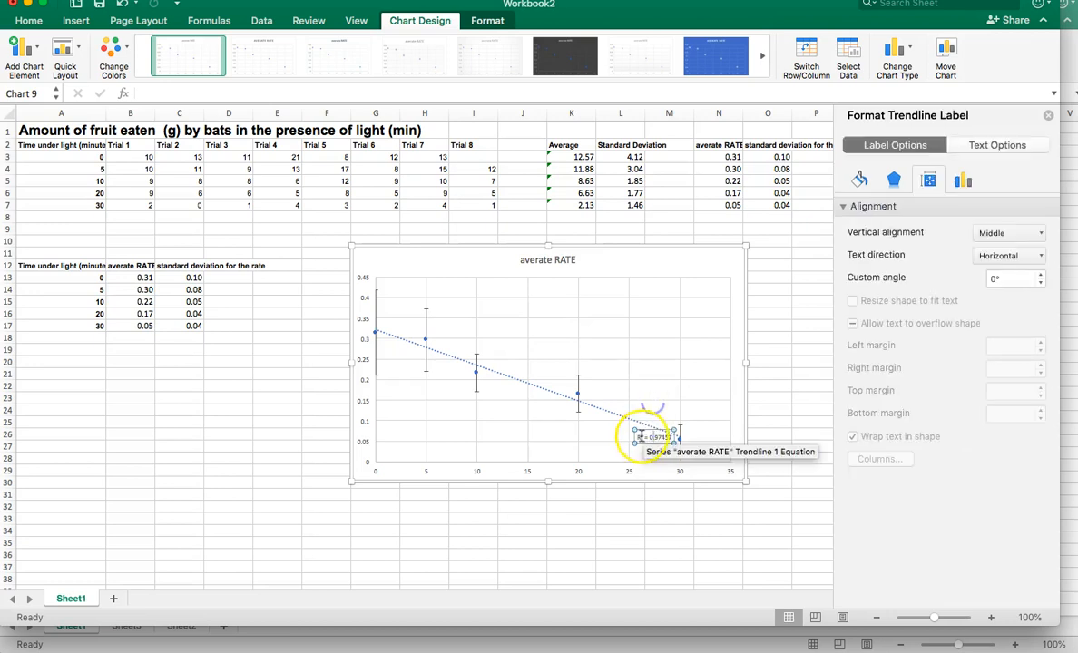
{"action": "left_click_drag", "start_coordinate": [640, 427], "coordinate": [642, 411]}
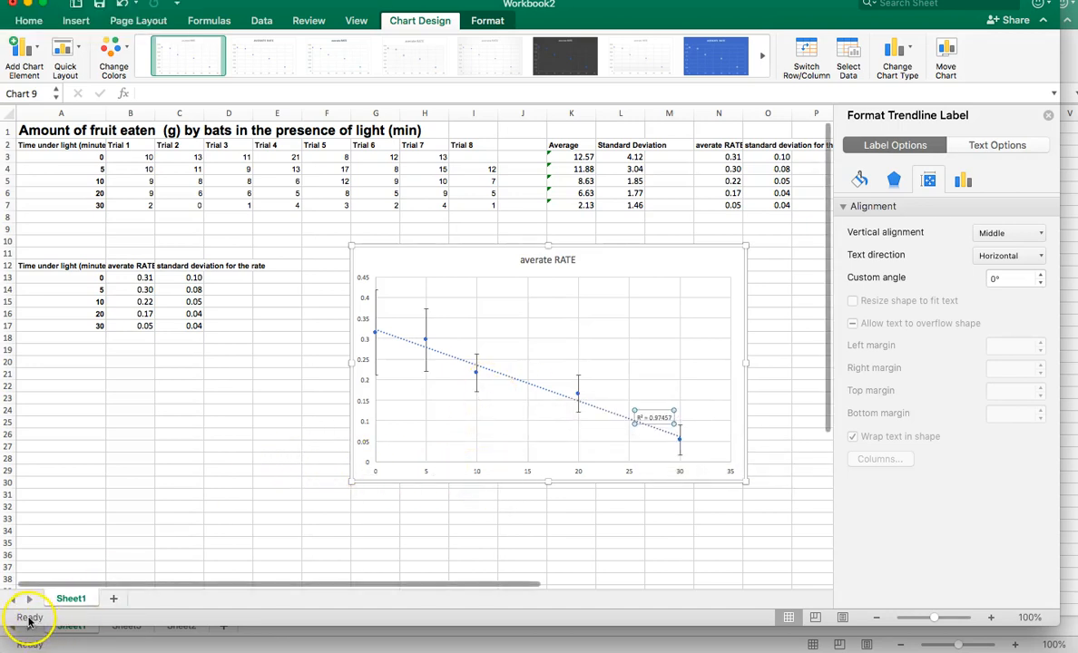
Change the chart title to "Graph #1: Rate of fruit eaten in response to light exposure"
{"action": "left_click", "coordinate": [535, 259]}
{"action": "double_click", "coordinate": [532, 258]}
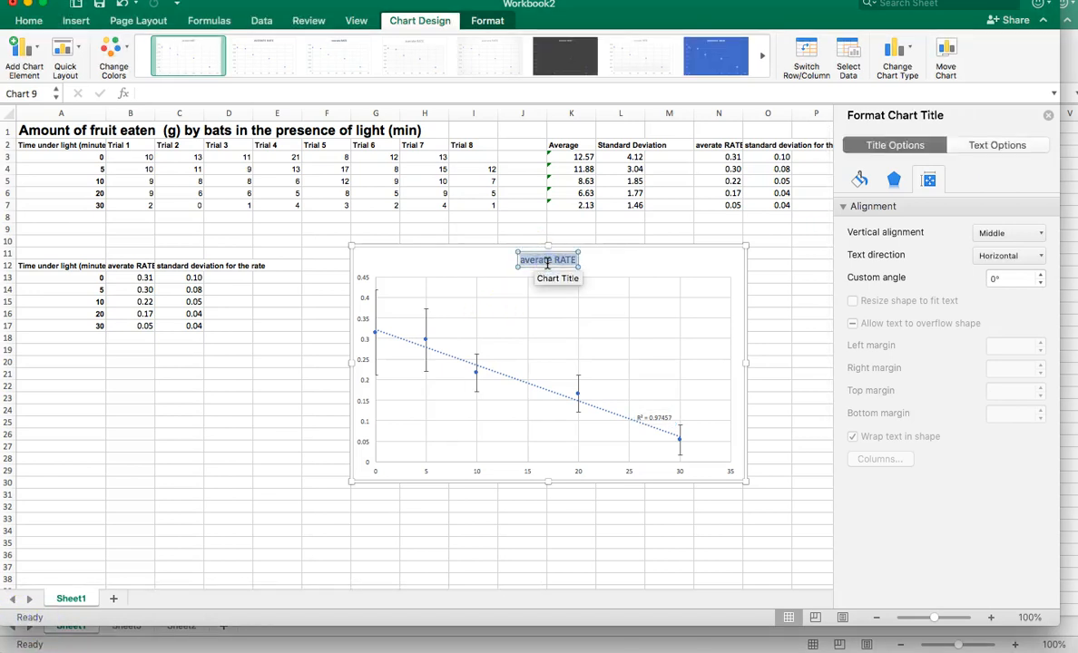
{"action": "key", "text": "BackSpace"}
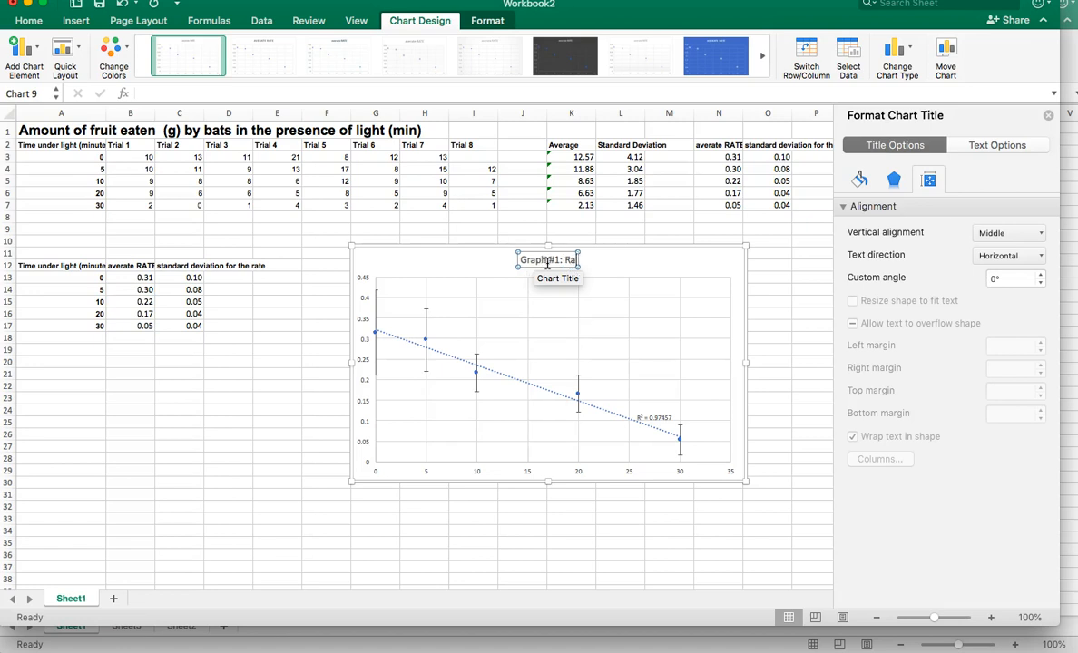
{"action": "type", "text": "ruit eaten"}
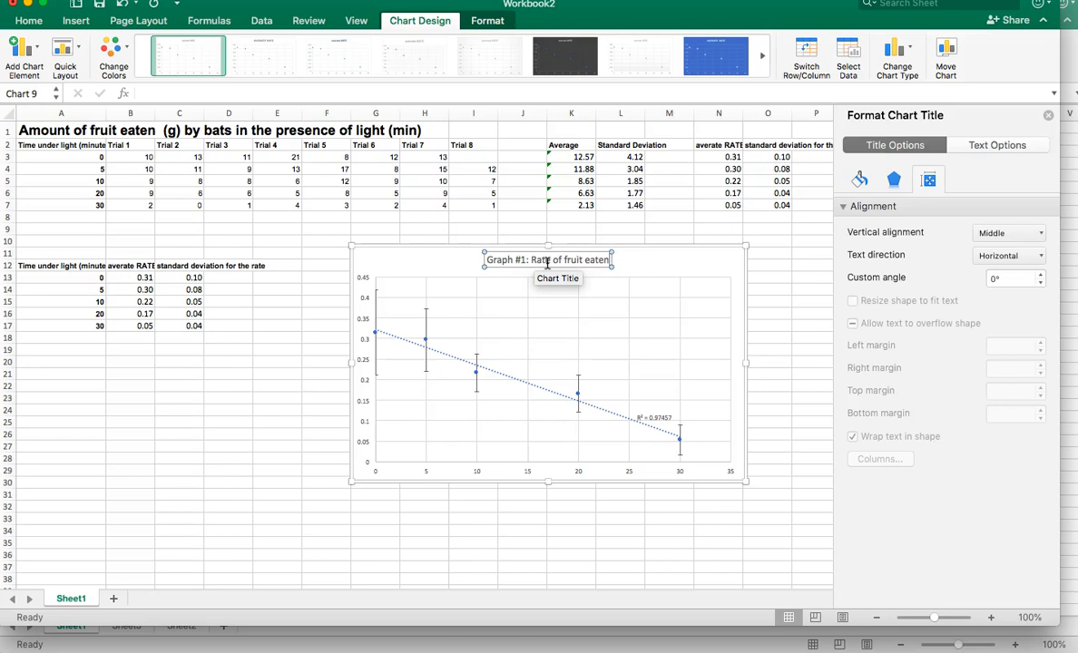
{"action": "type", "text": " in respo"}
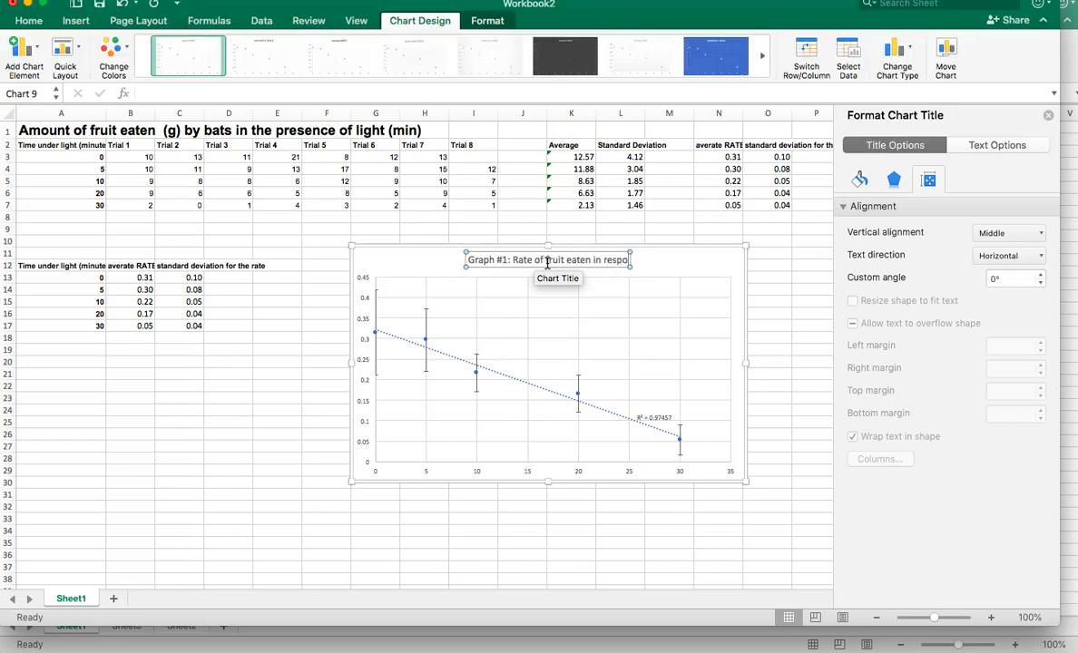
{"action": "type", "text": "nse to light exposure"}
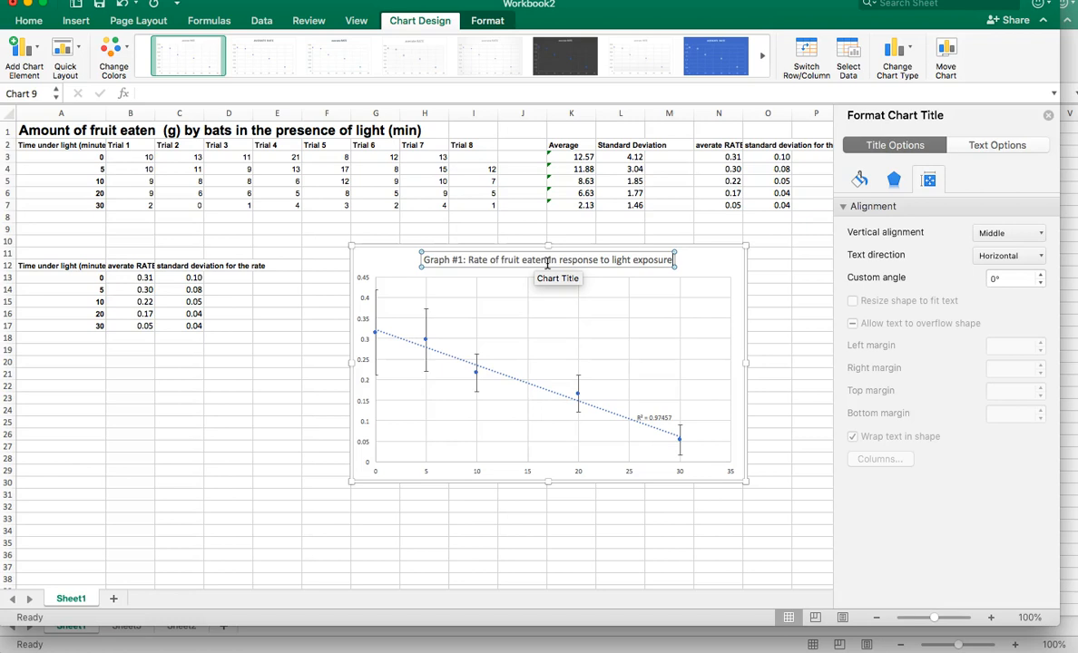
Add a primary horizontal axis title reading "Time of light exposure (minutes)" to the chart
{"action": "left_click", "coordinate": [423, 480]}
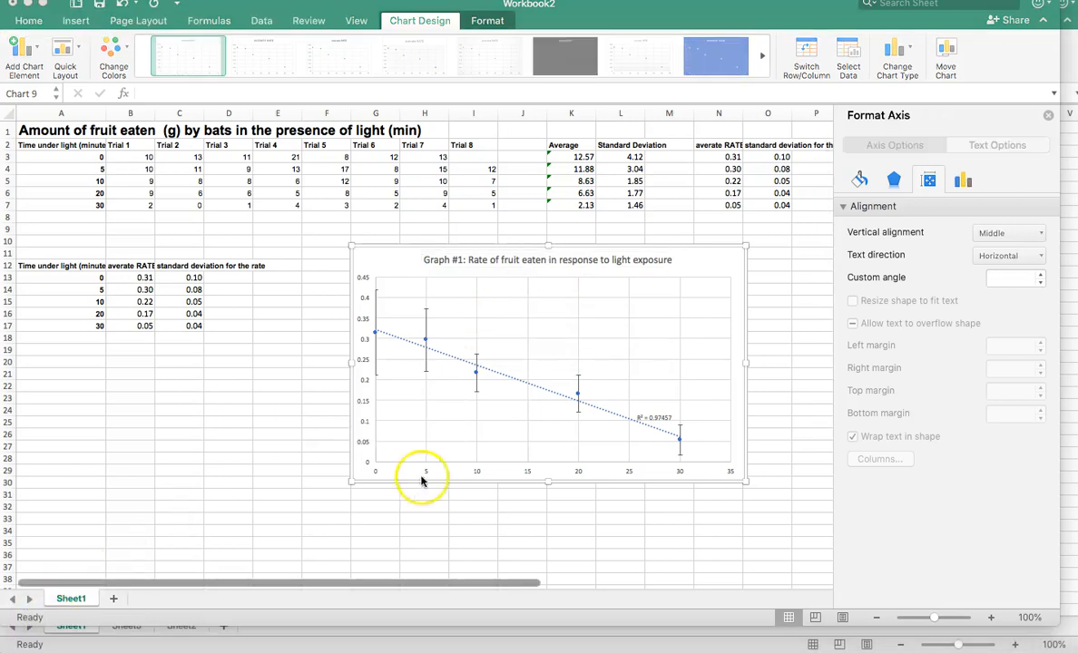
{"action": "left_click", "coordinate": [465, 475]}
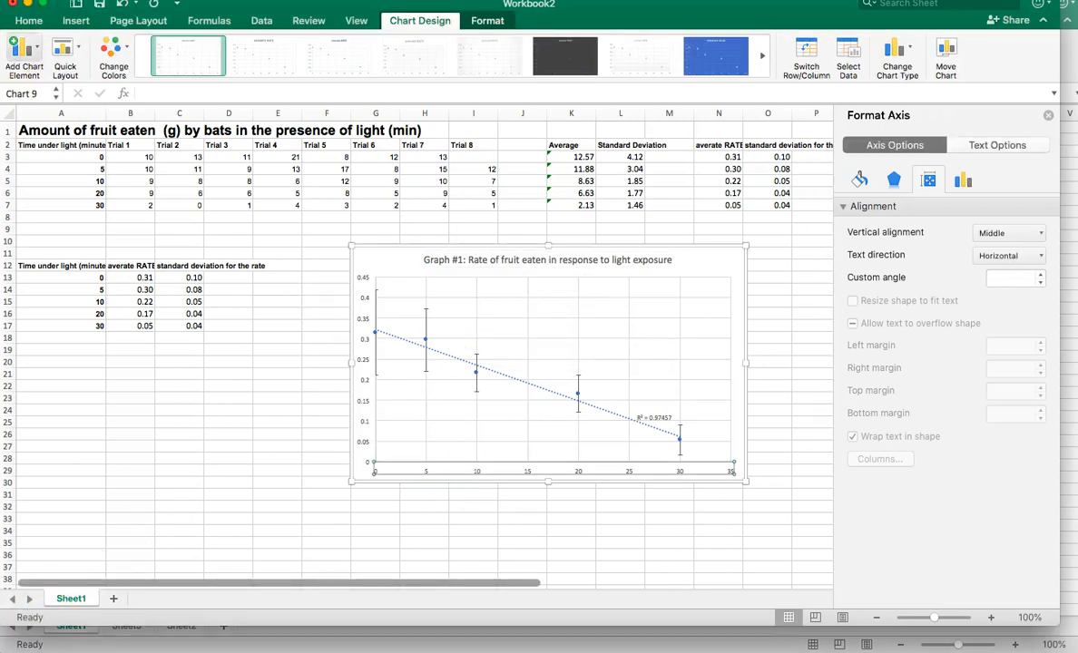
{"action": "left_click", "coordinate": [22, 50]}
{"action": "mouse_move", "coordinate": [48, 95]}
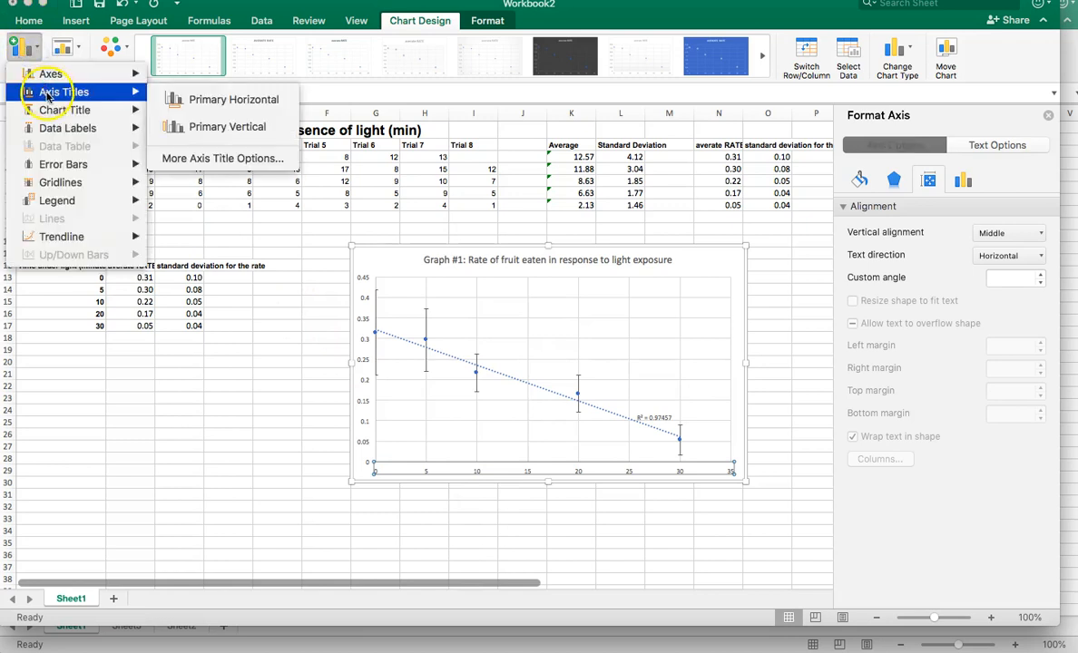
{"action": "left_click", "coordinate": [258, 102]}
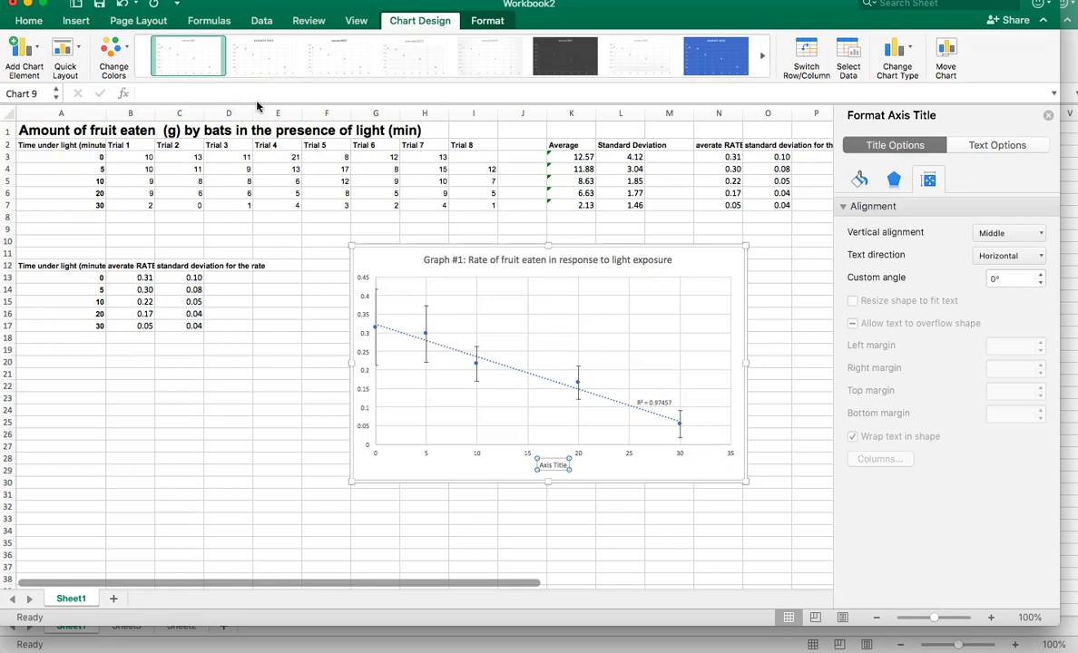
{"action": "left_click", "coordinate": [559, 465]}
{"action": "type", "text": "Time"}
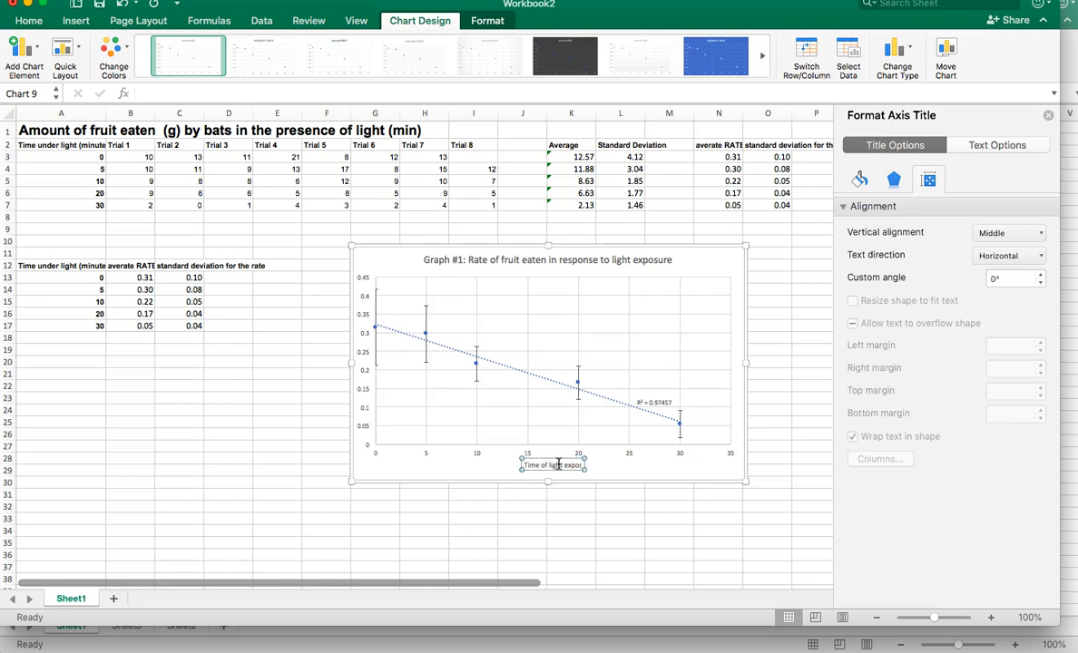
{"action": "type", "text": "of light exposure (minutes)"}
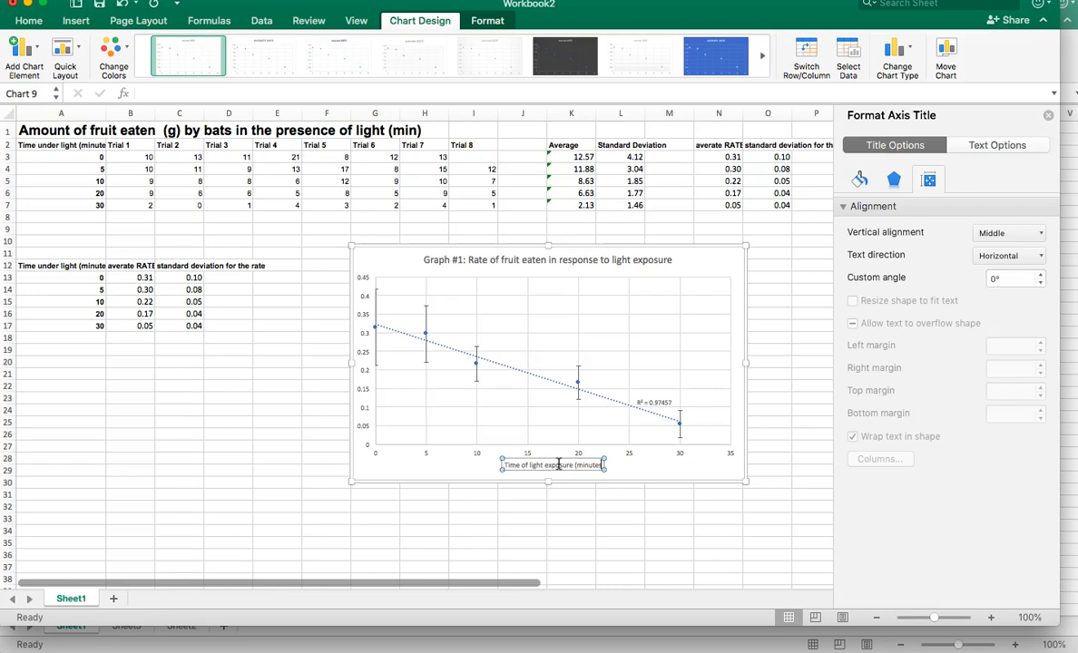
{"action": "left_click", "coordinate": [569, 517]}
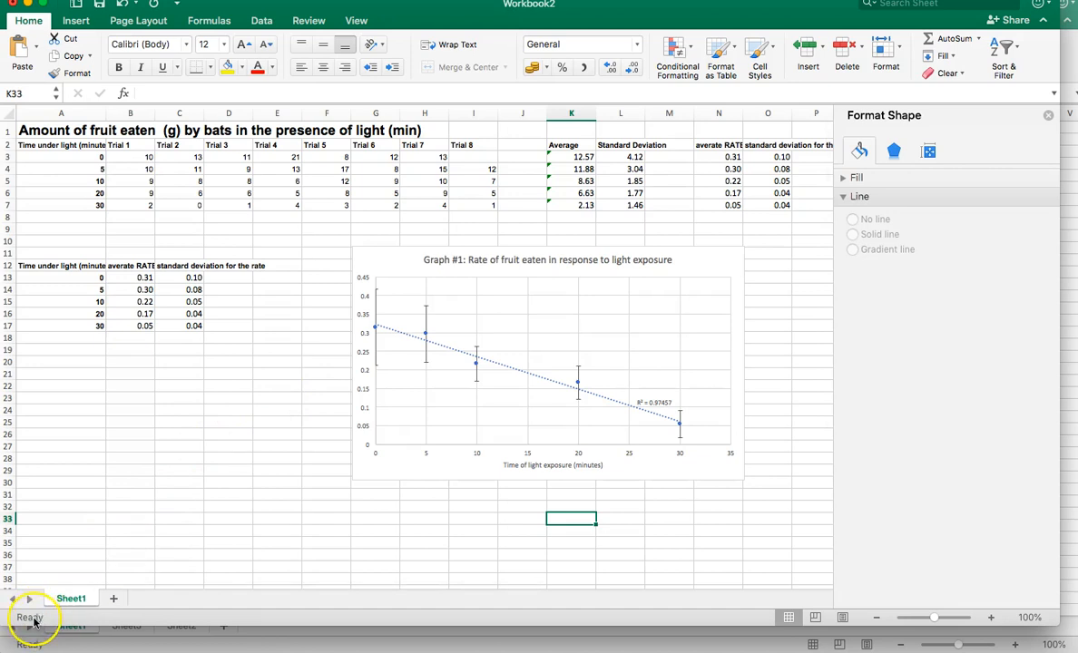
{"action": "left_click", "coordinate": [479, 358]}
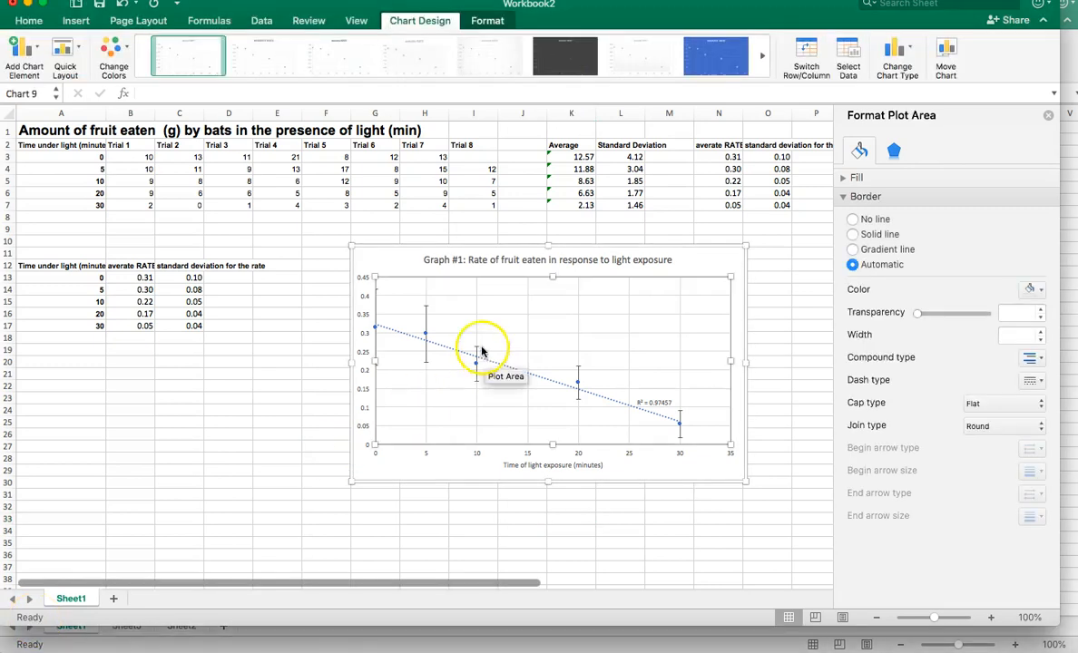
{"action": "left_click", "coordinate": [396, 246]}
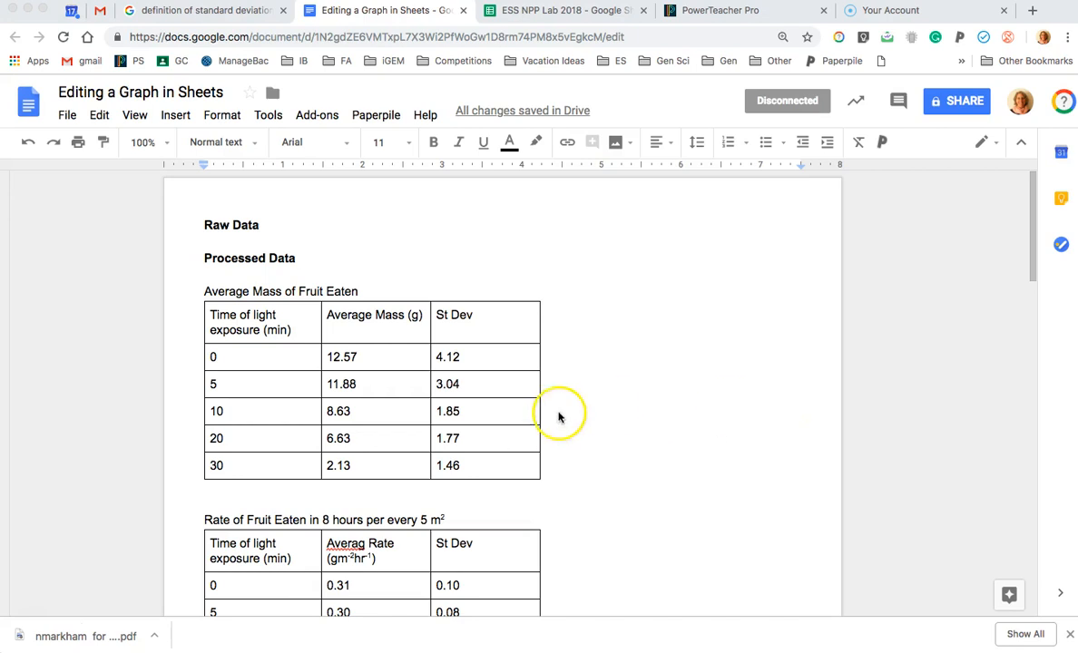
Examine the document's average mass and rate tables and the sample calculations for rate and its standard deviation
{"action": "scroll", "coordinate": [553, 421], "scroll_direction": "down", "scroll_amount": 2}
{"action": "scroll", "coordinate": [554, 419], "scroll_direction": "down", "scroll_amount": 2}
{"action": "scroll", "coordinate": [555, 420], "scroll_direction": "up", "scroll_amount": 4}
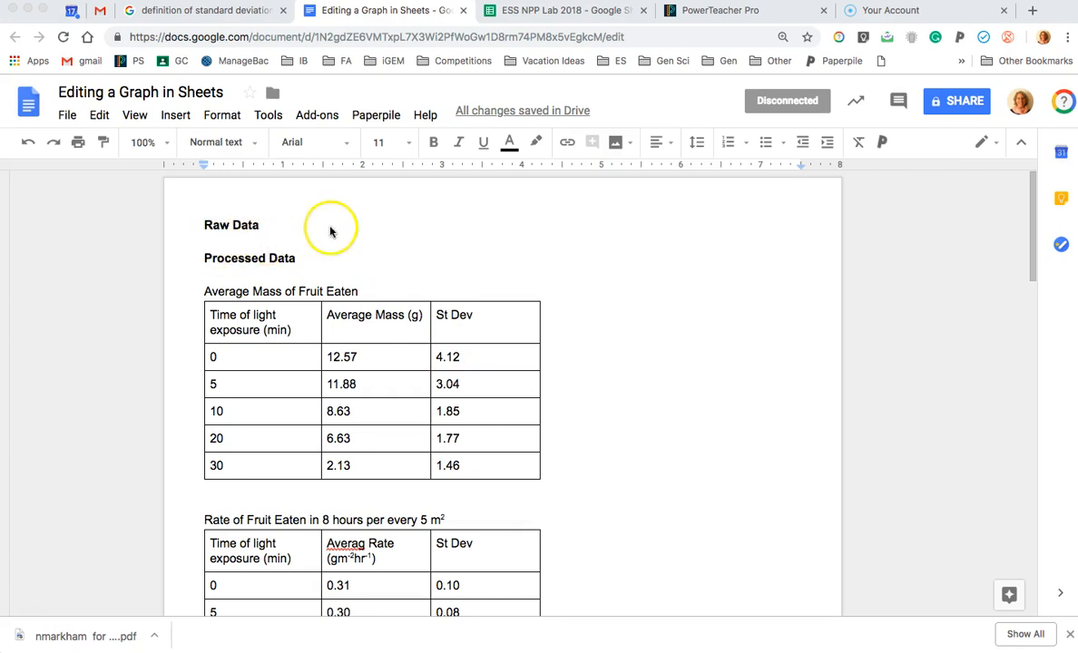
{"action": "scroll", "coordinate": [354, 354], "scroll_direction": "down", "scroll_amount": 1}
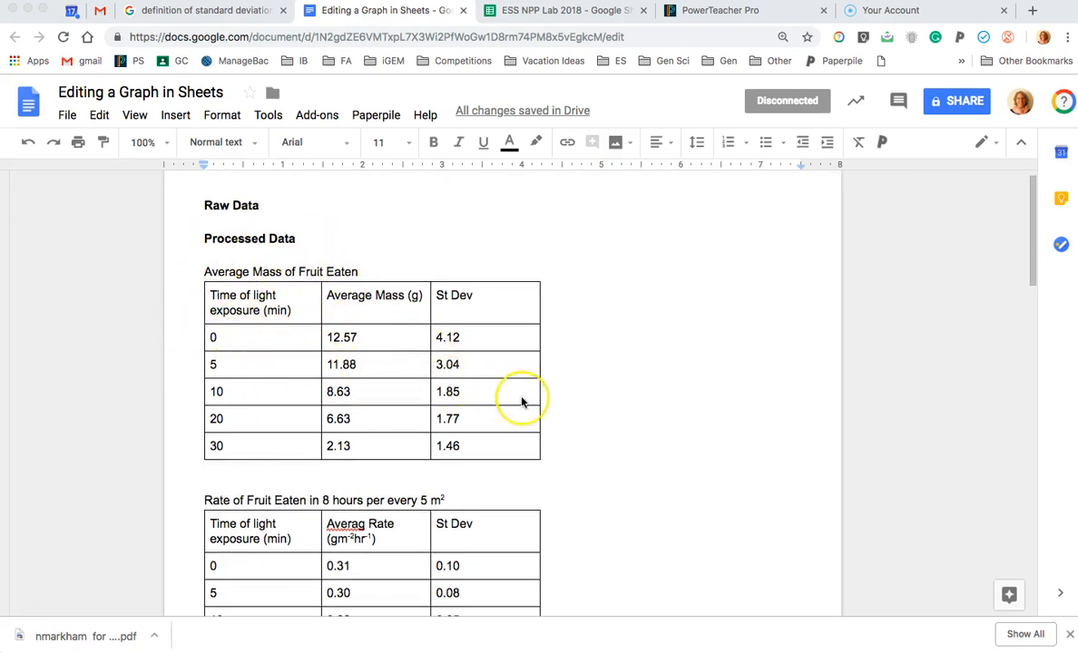
{"action": "scroll", "coordinate": [519, 400], "scroll_direction": "down", "scroll_amount": 3}
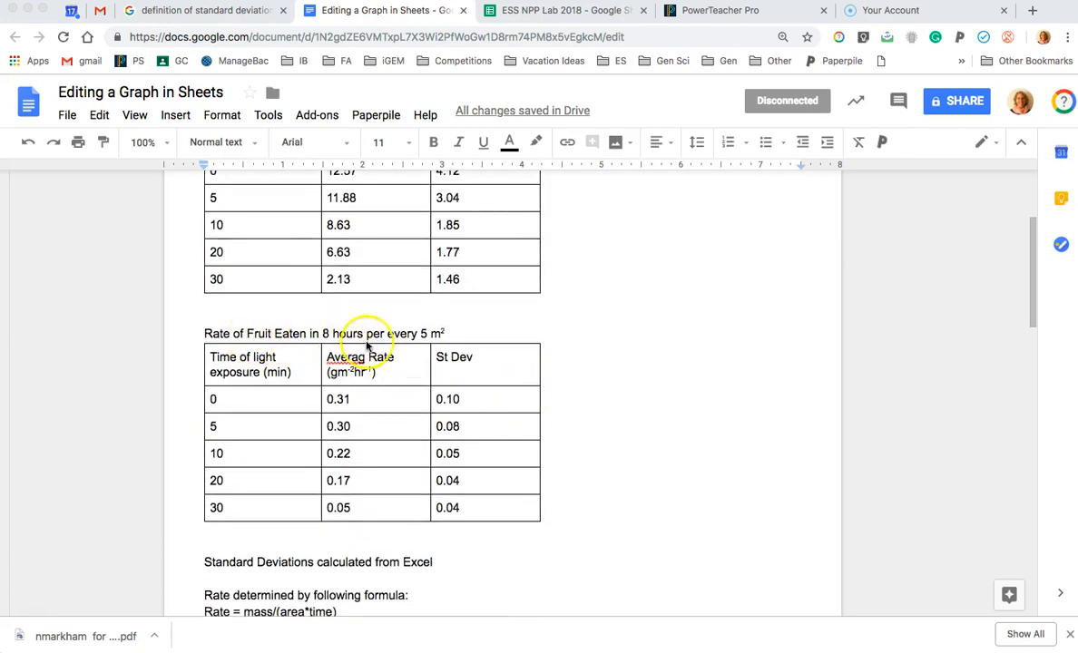
{"action": "scroll", "coordinate": [436, 433], "scroll_direction": "down", "scroll_amount": 4}
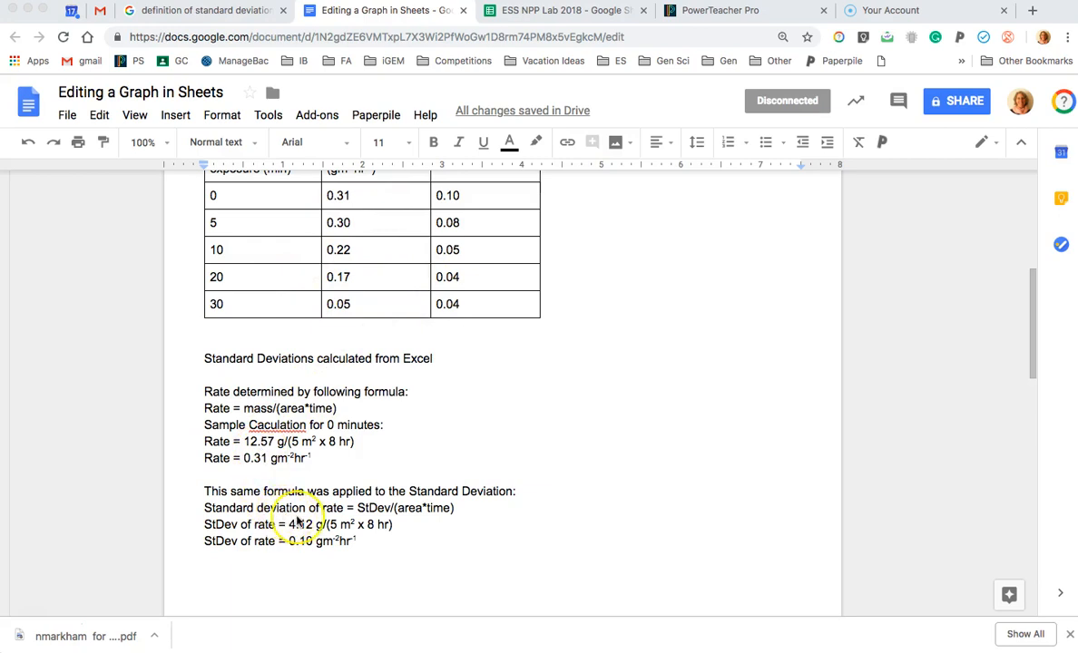
{"action": "scroll", "coordinate": [297, 520], "scroll_direction": "up", "scroll_amount": 2}
{"action": "scroll", "coordinate": [297, 520], "scroll_direction": "up", "scroll_amount": 5}
{"action": "scroll", "coordinate": [297, 522], "scroll_direction": "down", "scroll_amount": 7}
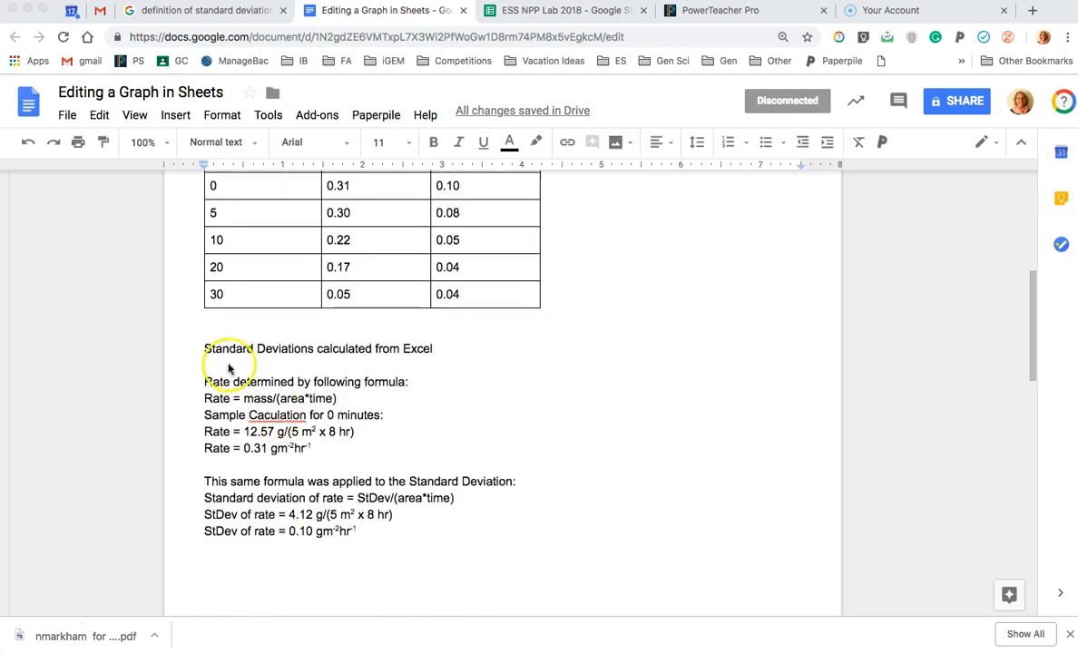
Add the line "Average Determined as follows:" at the start of the document's second page
{"action": "type", "text": "Avera"}
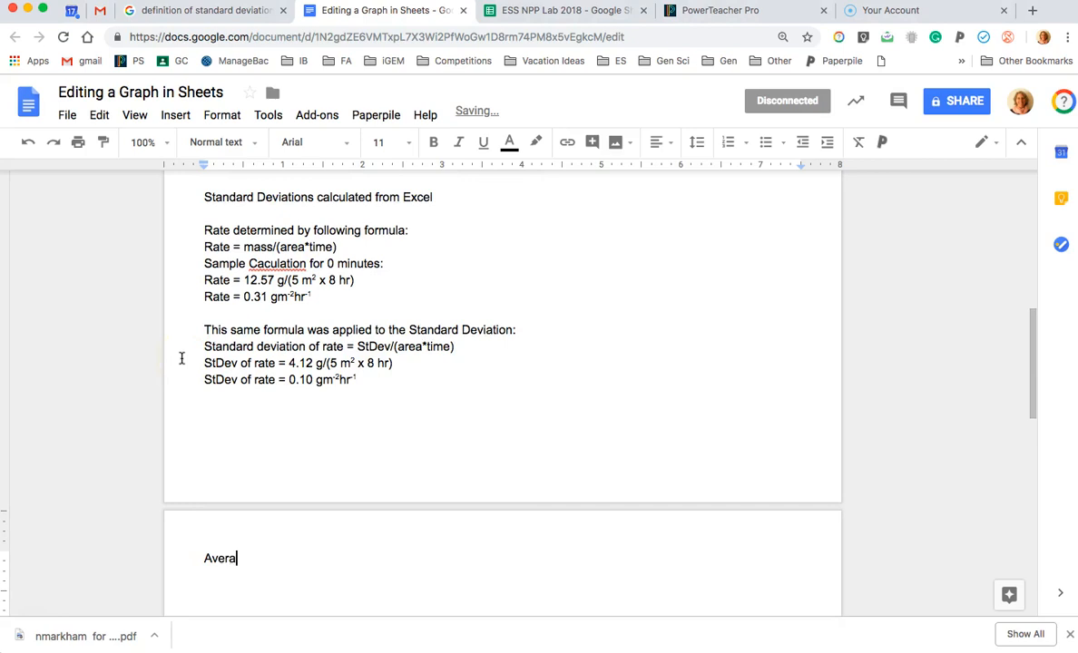
{"action": "type", "text": "ge Determined as follows:"}
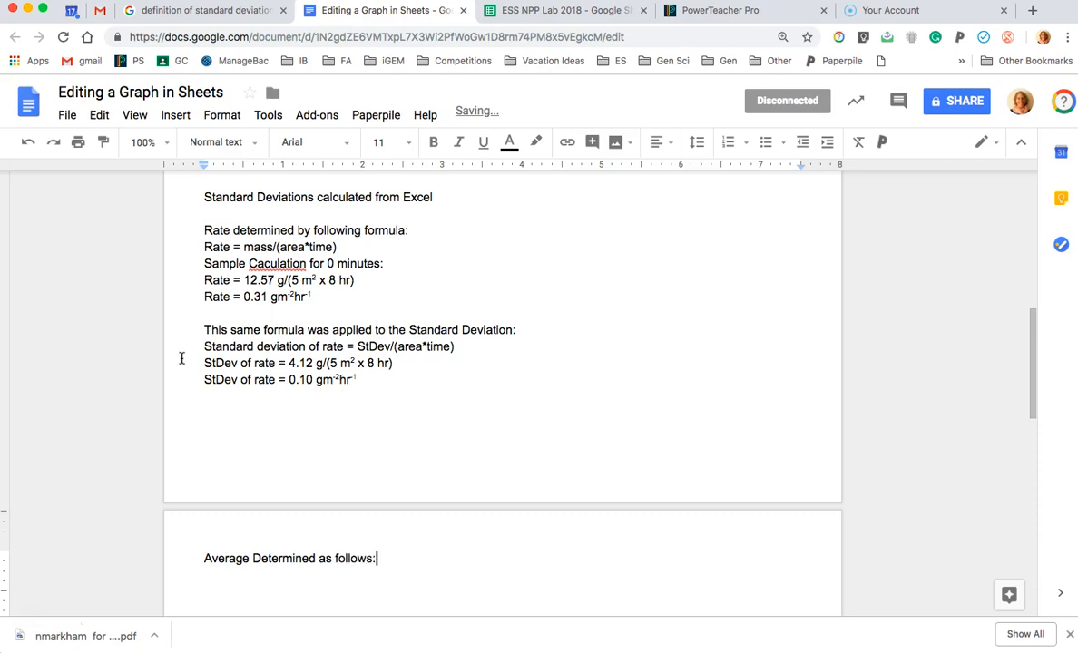
Make the heading "Rate determined by following formula:" bold and correct the misspelled word in the line below to "Calculation"
{"action": "scroll", "coordinate": [252, 259], "scroll_direction": "up", "scroll_amount": 1}
{"action": "left_click", "coordinate": [259, 284]}
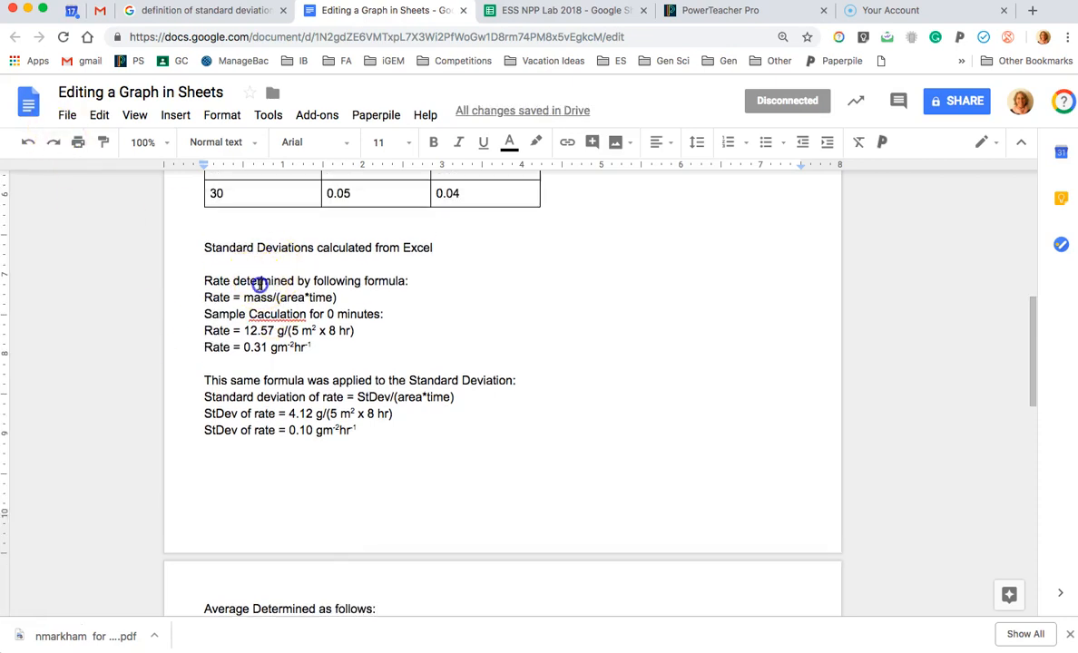
{"action": "triple_click", "coordinate": [258, 284]}
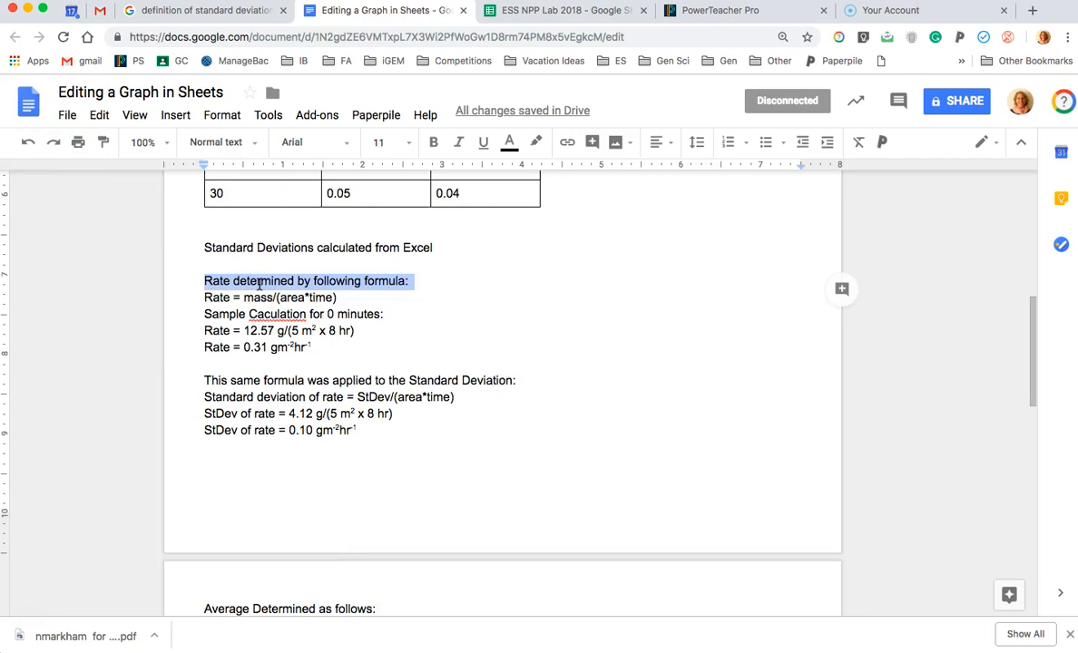
{"action": "key", "text": "super+b"}
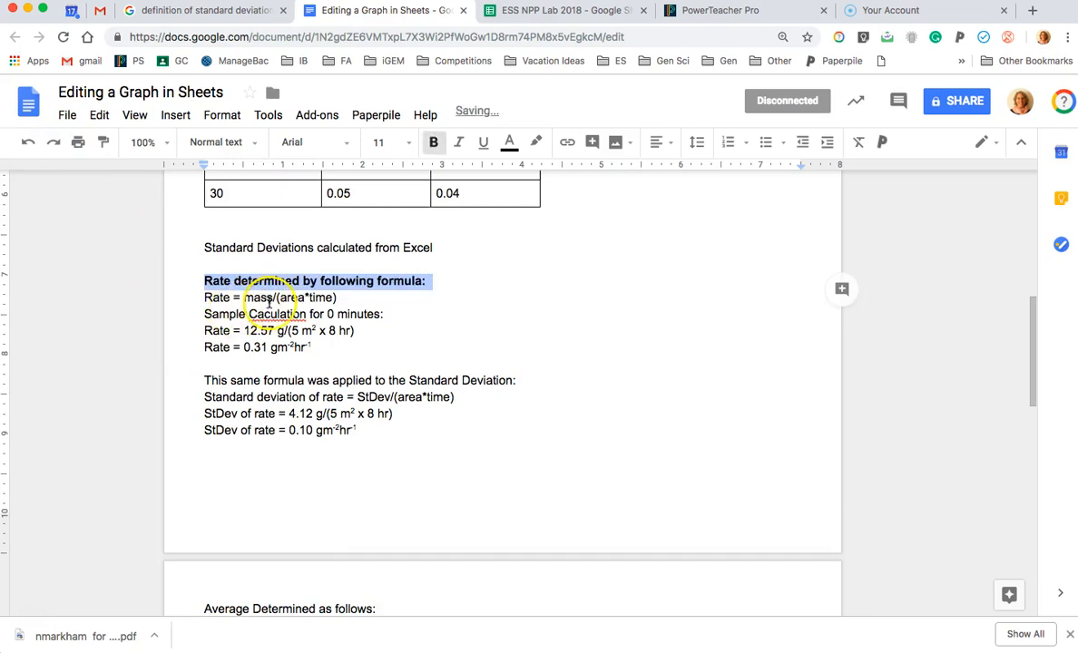
{"action": "left_click", "coordinate": [263, 315]}
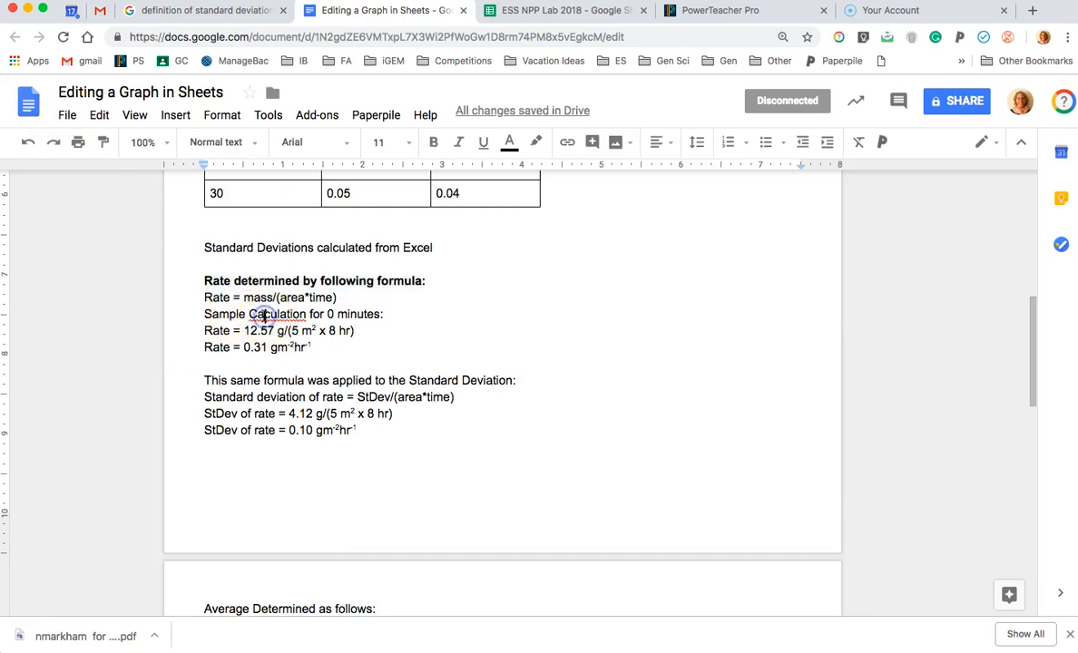
{"action": "type", "text": "l"}
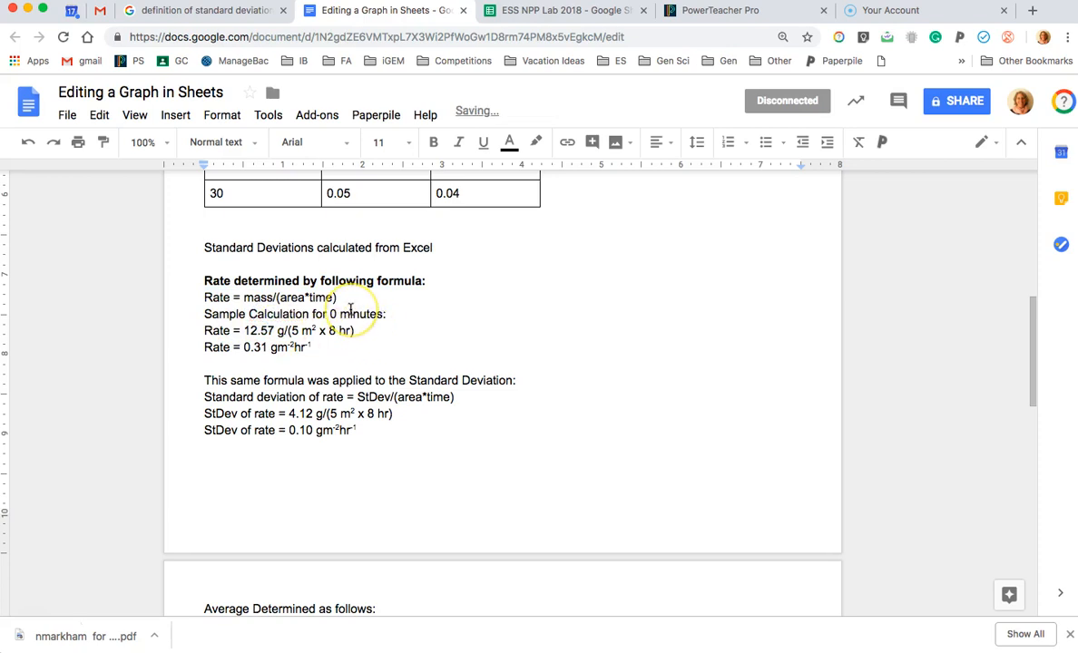
Compare the sample rate and standard deviation calculations with the values in the average mass and rate tables
{"action": "scroll", "coordinate": [351, 310], "scroll_direction": "up", "scroll_amount": 10}
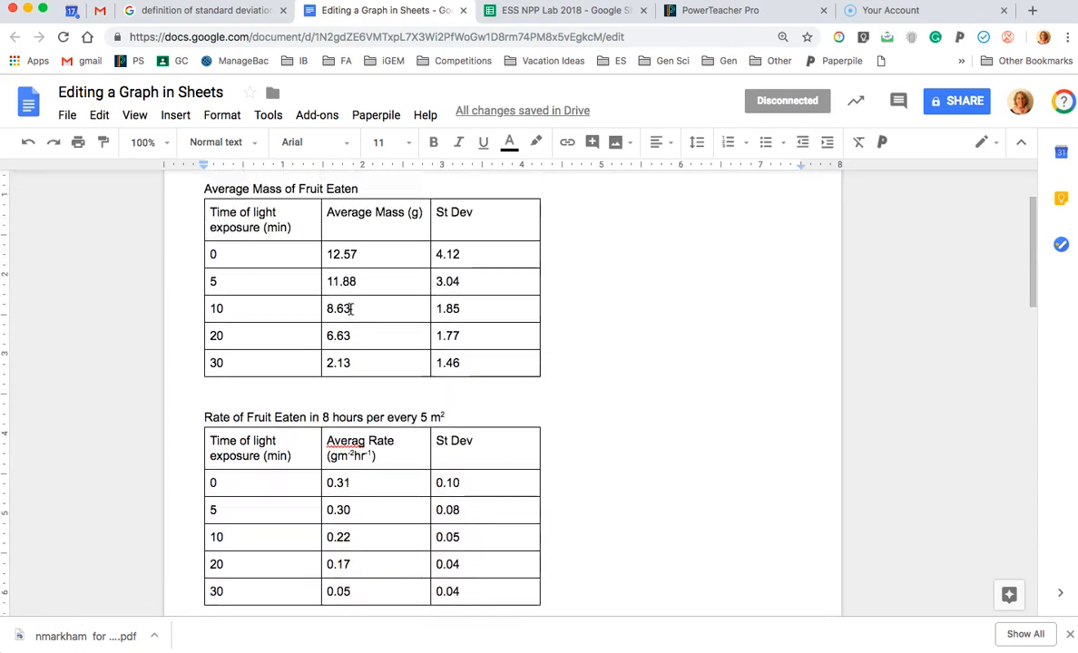
{"action": "scroll", "coordinate": [345, 358], "scroll_direction": "down", "scroll_amount": 5}
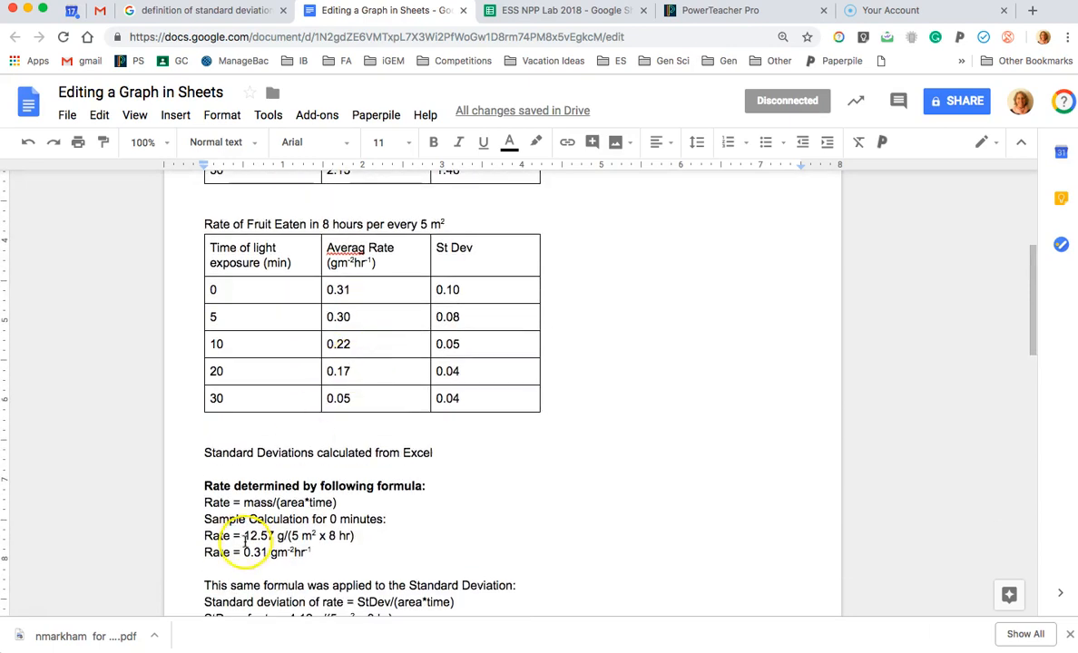
{"action": "scroll", "coordinate": [273, 526], "scroll_direction": "up", "scroll_amount": 4}
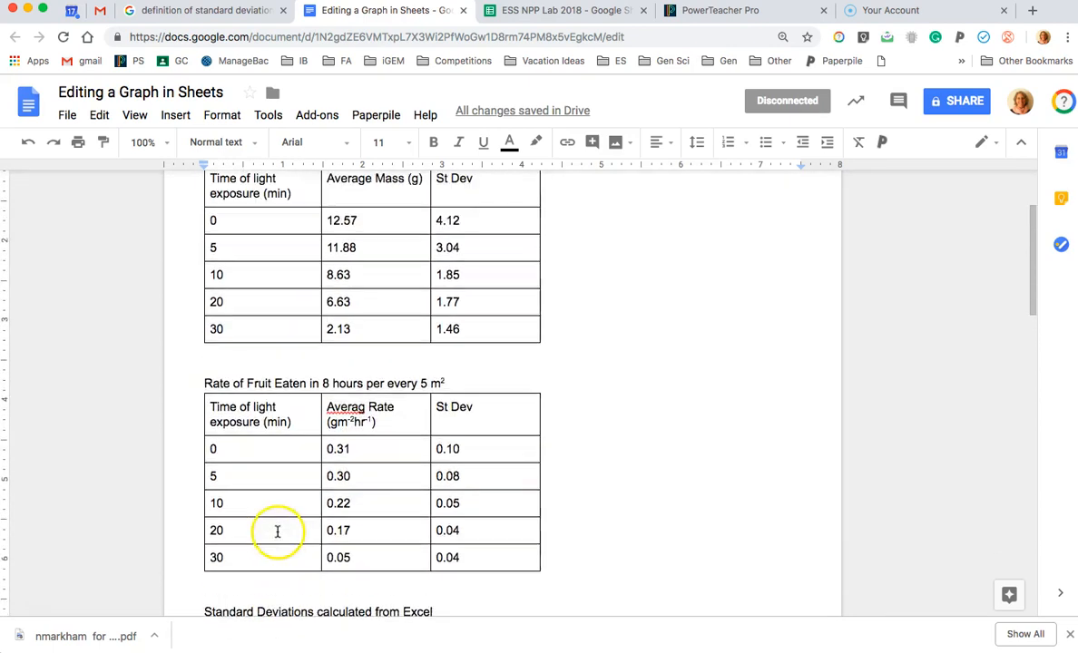
{"action": "scroll", "coordinate": [408, 476], "scroll_direction": "down", "scroll_amount": 5}
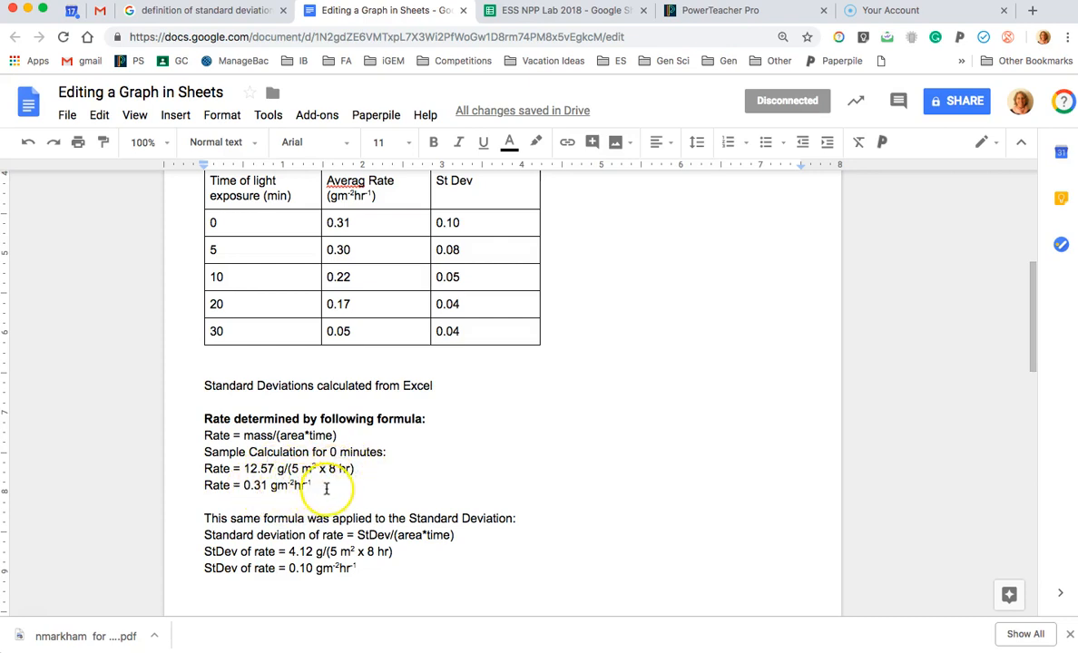
{"action": "scroll", "coordinate": [327, 488], "scroll_direction": "down", "scroll_amount": 2}
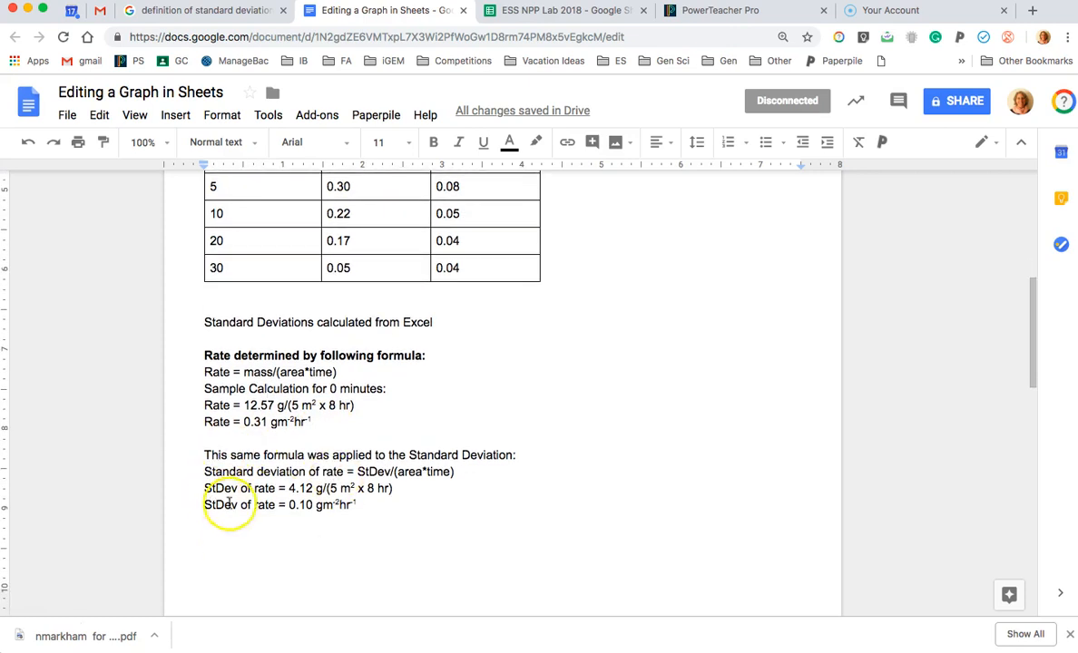
{"action": "scroll", "coordinate": [291, 513], "scroll_direction": "down", "scroll_amount": 1}
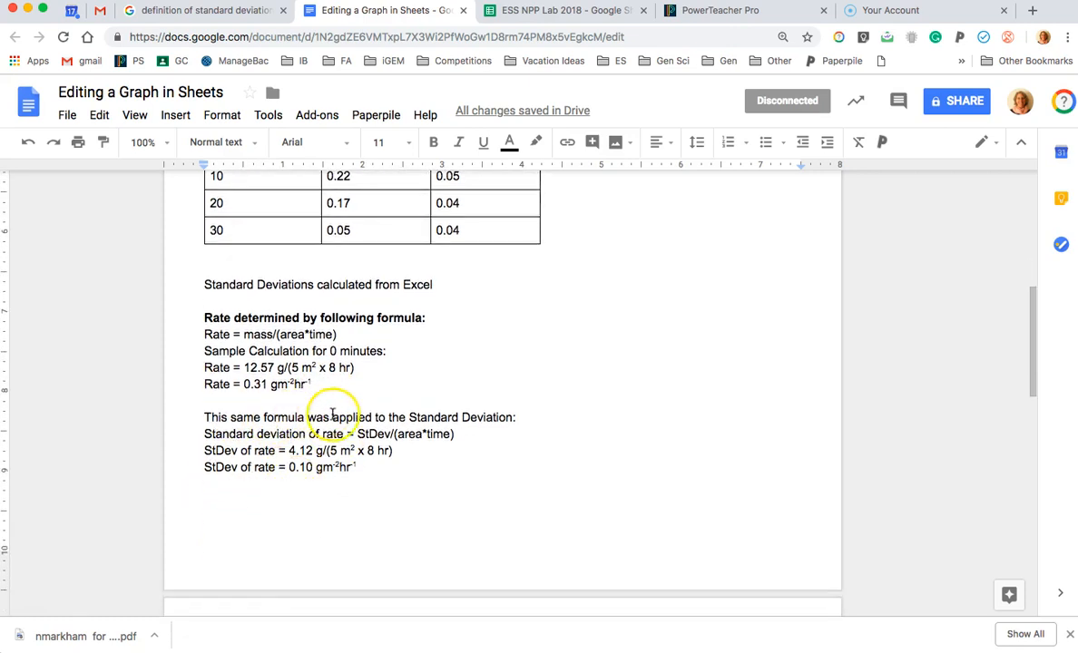
{"action": "scroll", "coordinate": [453, 408], "scroll_direction": "up", "scroll_amount": 3}
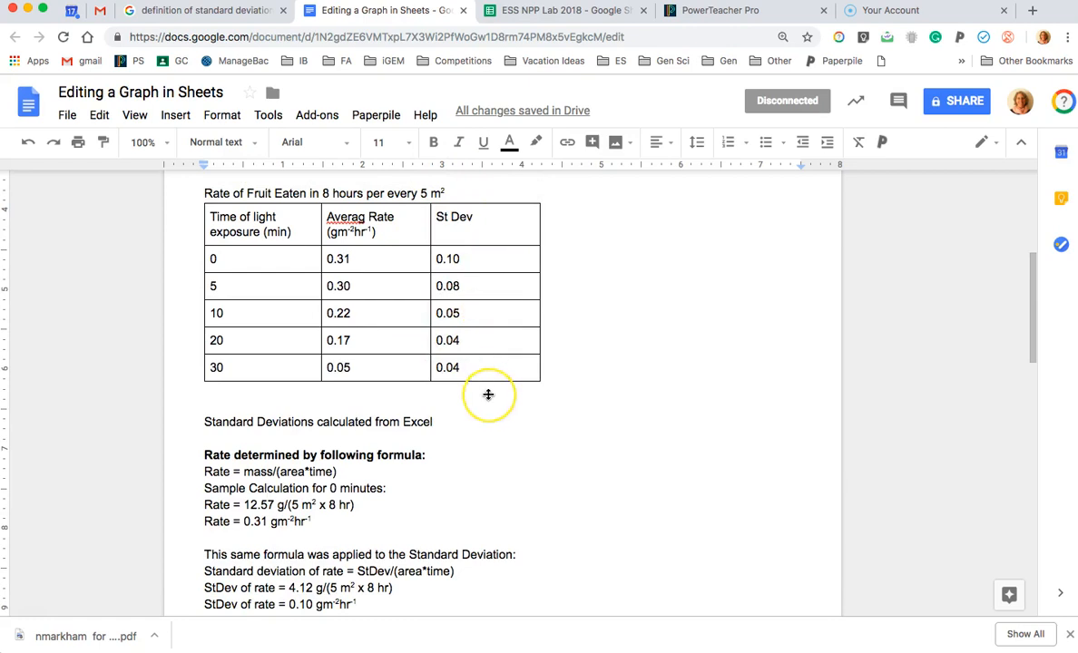
Delete the line "Average Determined as follows:" from the second page
{"action": "scroll", "coordinate": [489, 394], "scroll_direction": "down", "scroll_amount": 10}
{"action": "scroll", "coordinate": [489, 394], "scroll_direction": "up", "scroll_amount": 2}
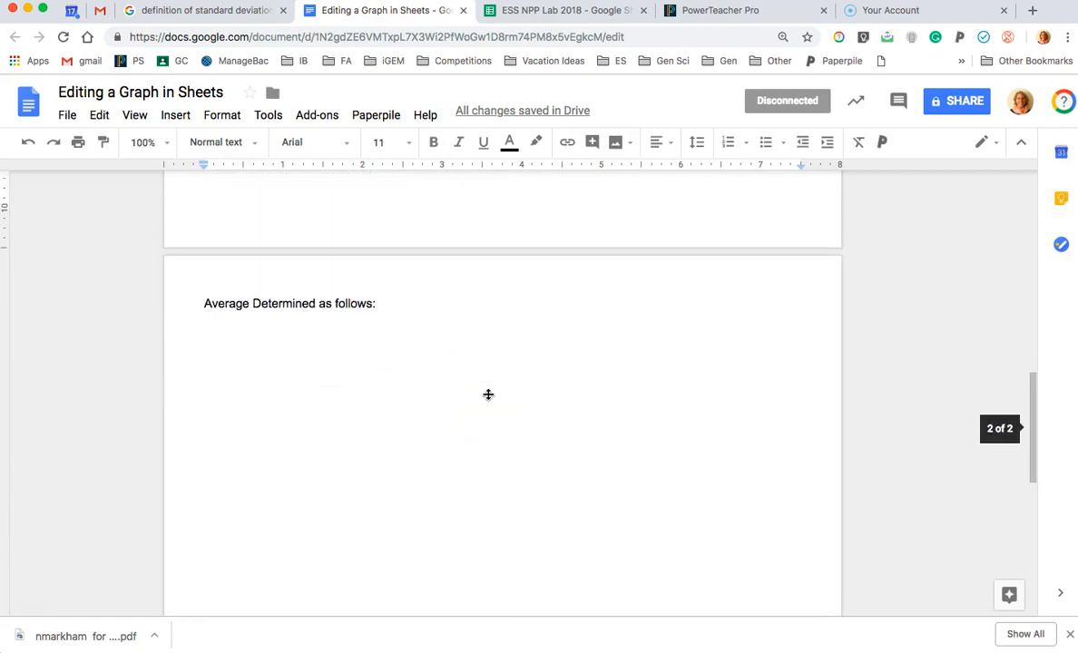
{"action": "triple_click", "coordinate": [299, 336]}
{"action": "key", "text": "BackSpace"}
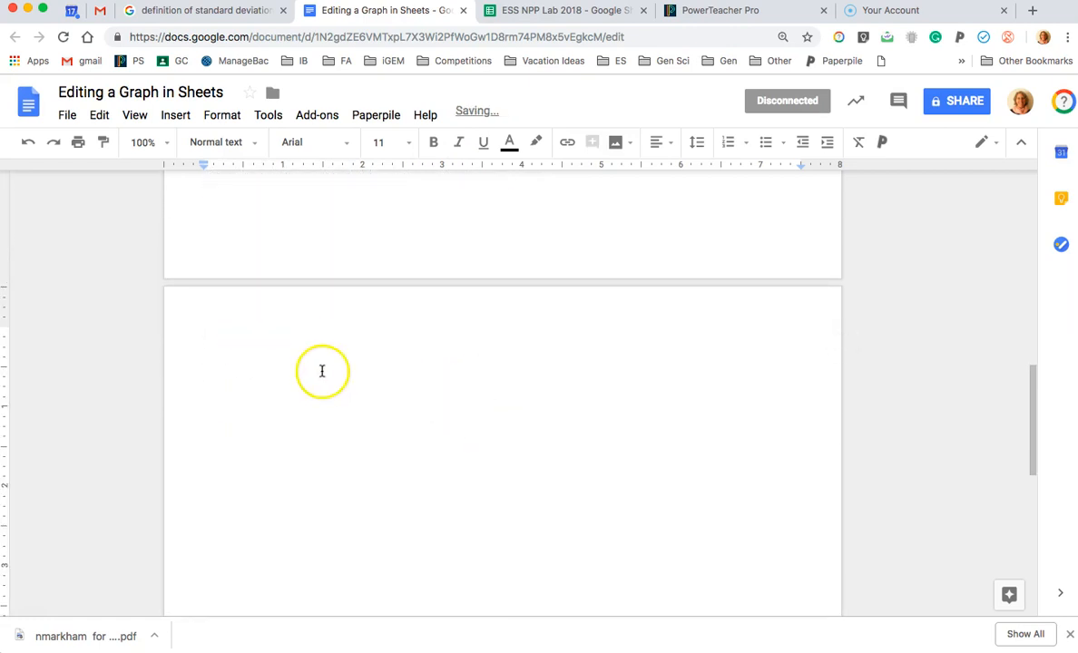
{"action": "scroll", "coordinate": [322, 376], "scroll_direction": "up", "scroll_amount": 3}
{"action": "left_click", "coordinate": [295, 527]}
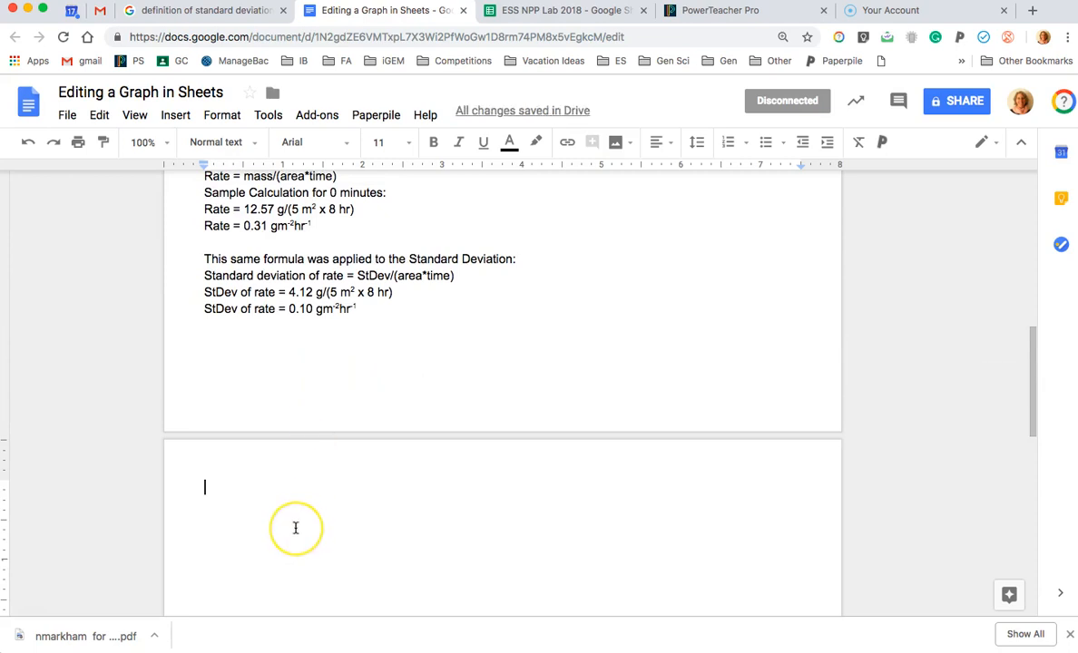
{"action": "type", "text": "gm⁻²hr⁻¹"}
{"action": "triple_click", "coordinate": [204, 498]}
{"action": "key", "text": "BackSpace"}
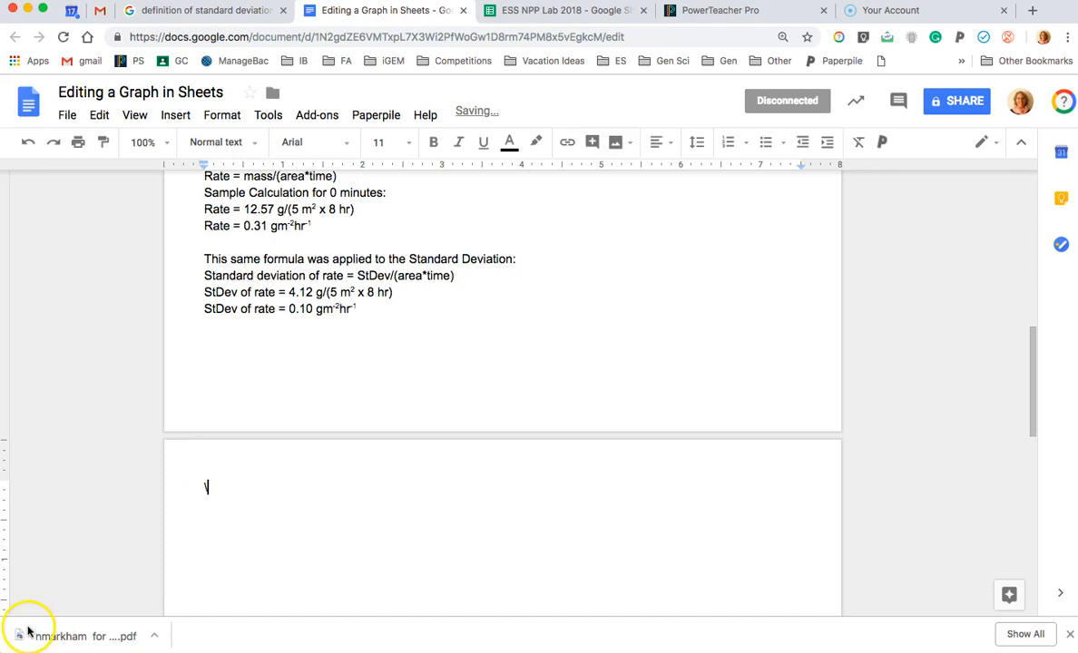
Insert a new drawing on the second page, paste the copied graph image into it and move it to the middle of the canvas
{"action": "scroll", "coordinate": [118, 381], "scroll_direction": "down", "scroll_amount": 2}
{"action": "left_click", "coordinate": [174, 115]}
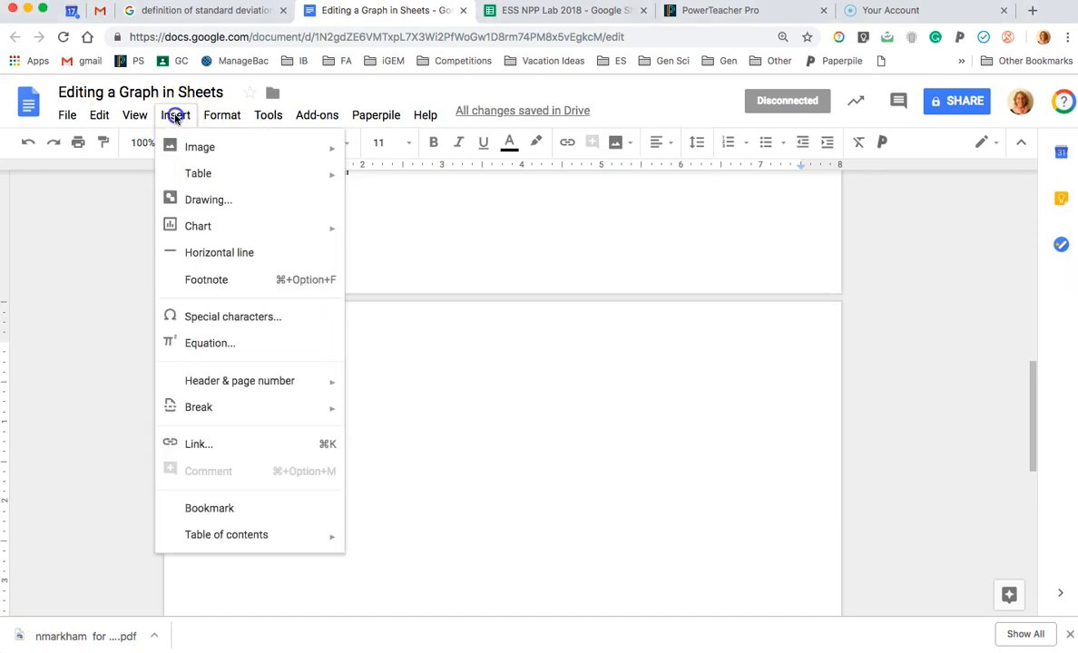
{"action": "left_click", "coordinate": [193, 198]}
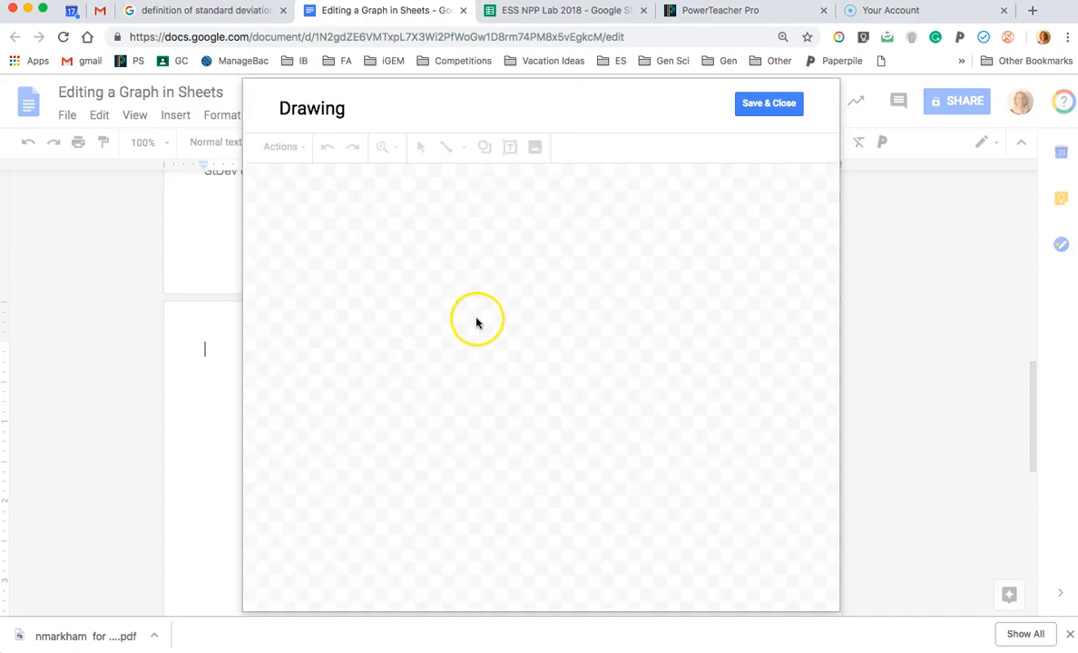
{"action": "key", "text": "super+v"}
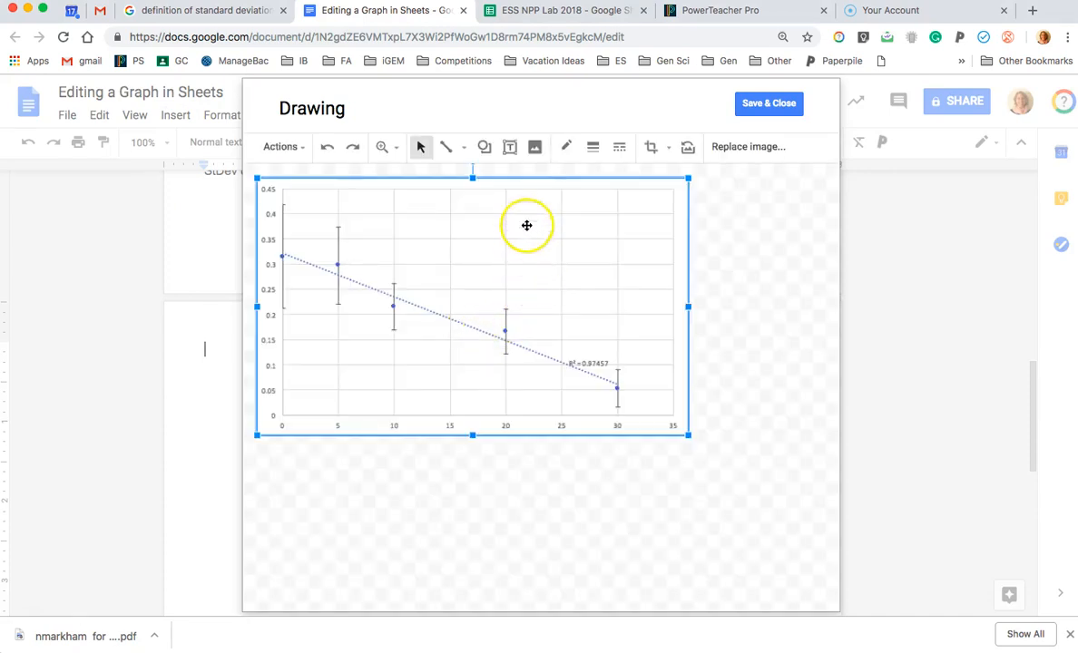
{"action": "left_click_drag", "start_coordinate": [527, 182], "coordinate": [602, 251]}
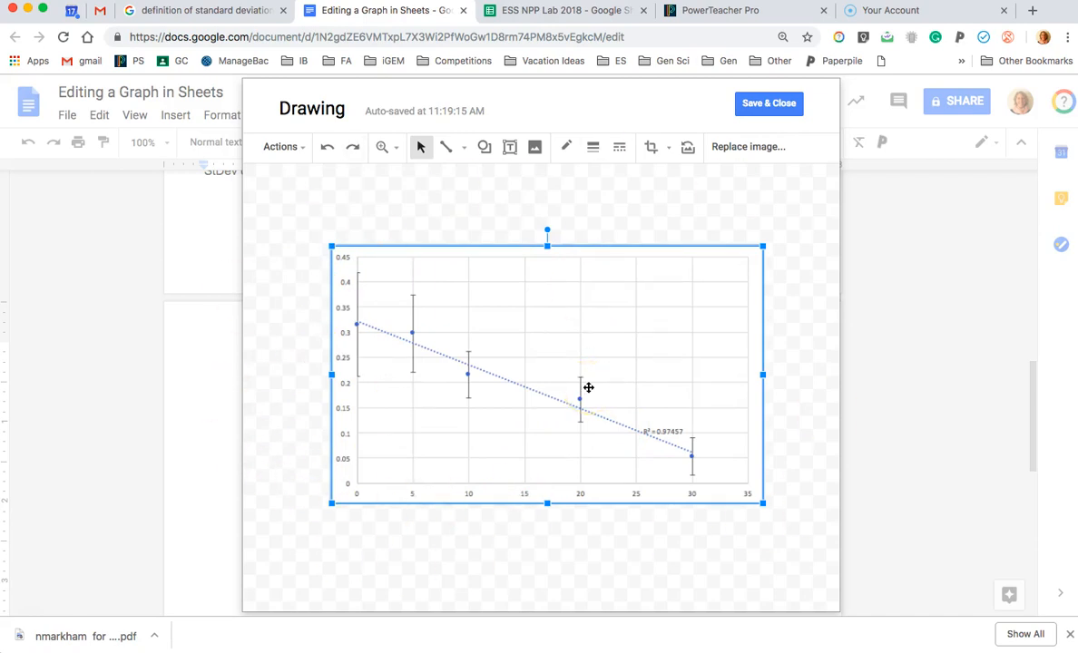
{"action": "left_click", "coordinate": [528, 569]}
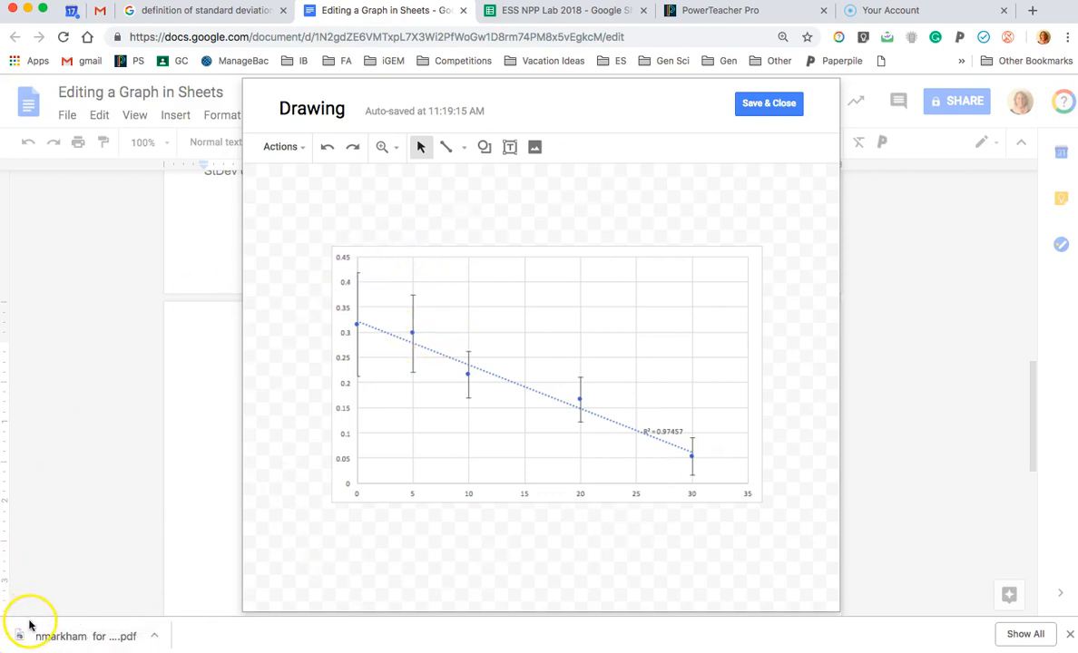
Add a text box just above the graph image reading "Graph #1: Rate of fruit eaten in response to light exposure"
{"action": "left_click", "coordinate": [510, 148]}
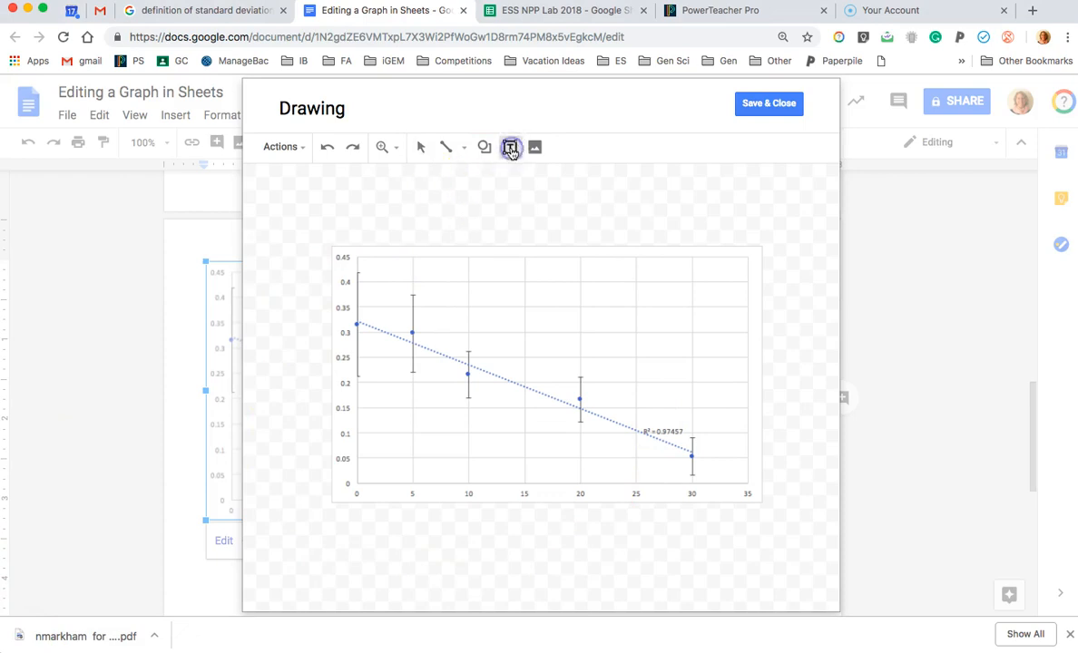
{"action": "left_click", "coordinate": [396, 226]}
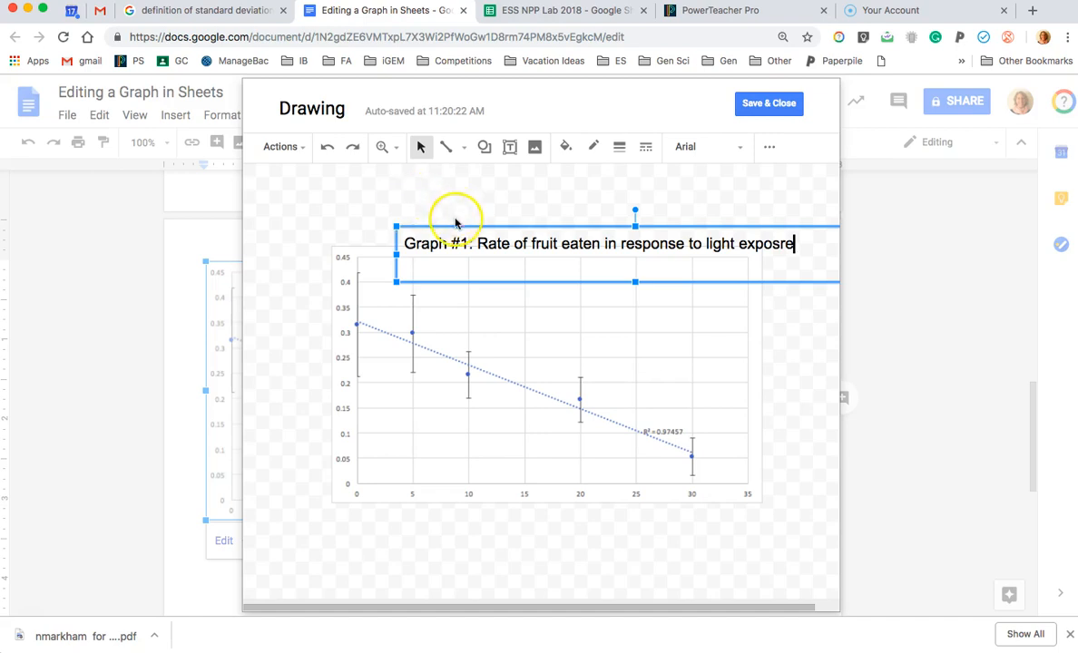
{"action": "scroll", "coordinate": [433, 217], "scroll_direction": "right", "scroll_amount": 2}
{"action": "left_click_drag", "start_coordinate": [432, 217], "coordinate": [383, 208]}
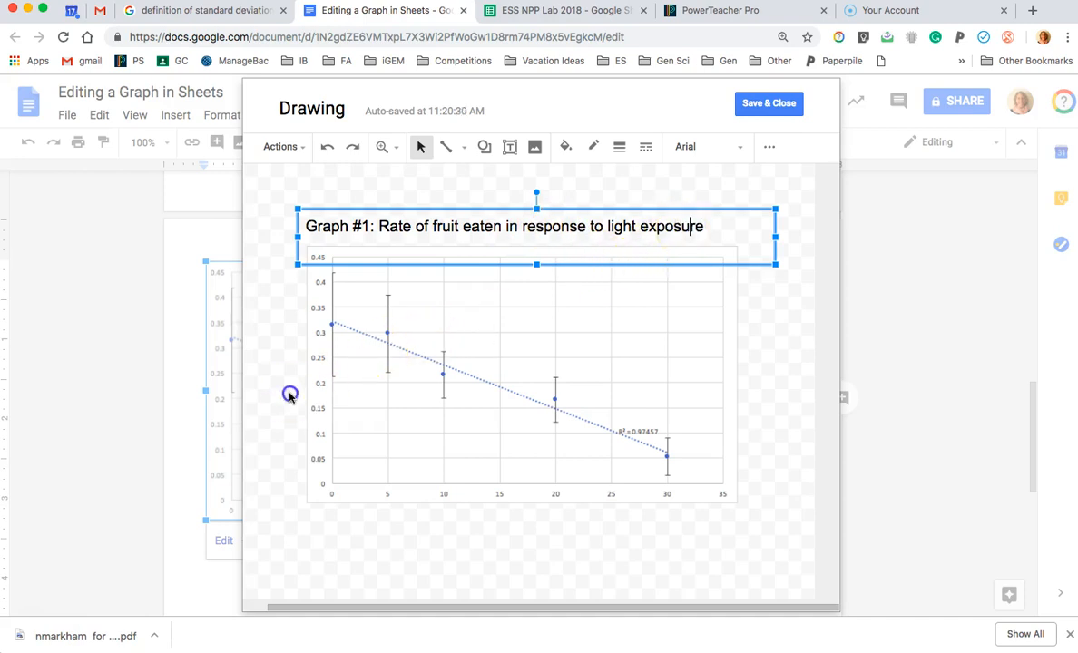
{"action": "left_click", "coordinate": [270, 365]}
{"action": "left_click", "coordinate": [510, 146]}
{"action": "left_click", "coordinate": [421, 147]}
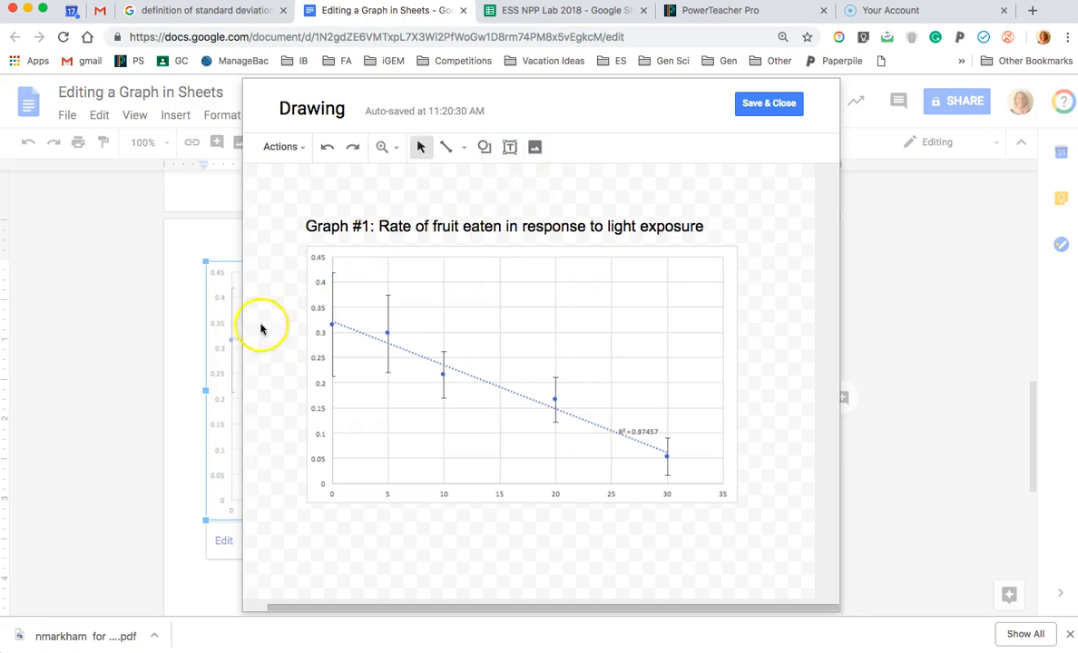
{"action": "left_click_drag", "start_coordinate": [275, 407], "coordinate": [498, 472]}
{"action": "left_click_drag", "start_coordinate": [431, 479], "coordinate": [427, 476]}
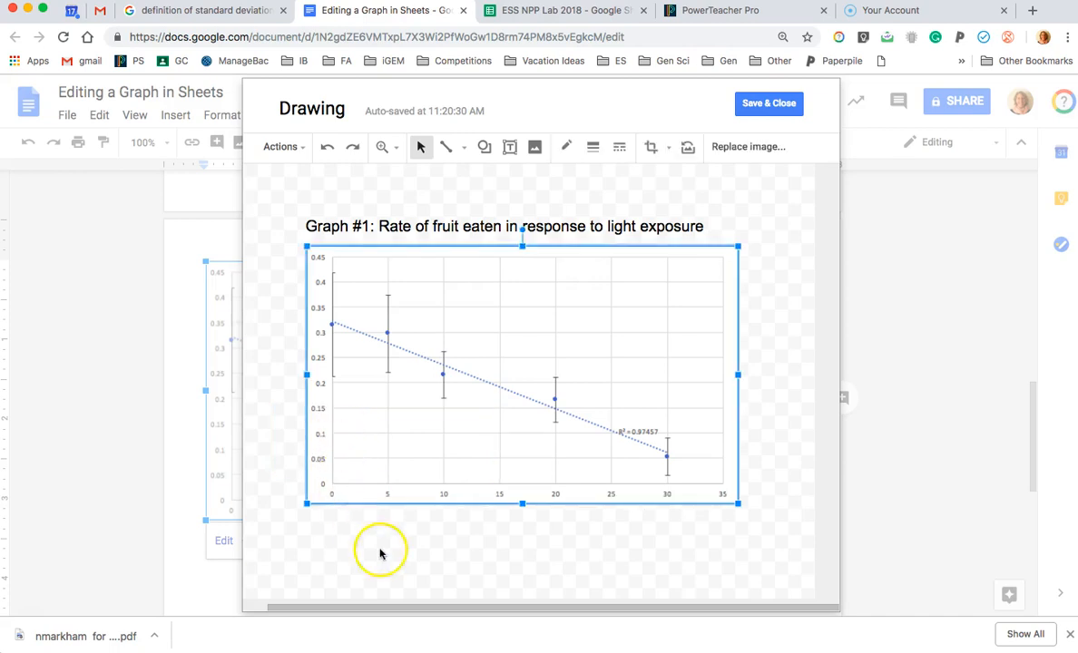
Add a text box below the graph reading "Average Rate (gm⁻²hr⁻¹)" and narrow it to fit its text
{"action": "left_click", "coordinate": [509, 147]}
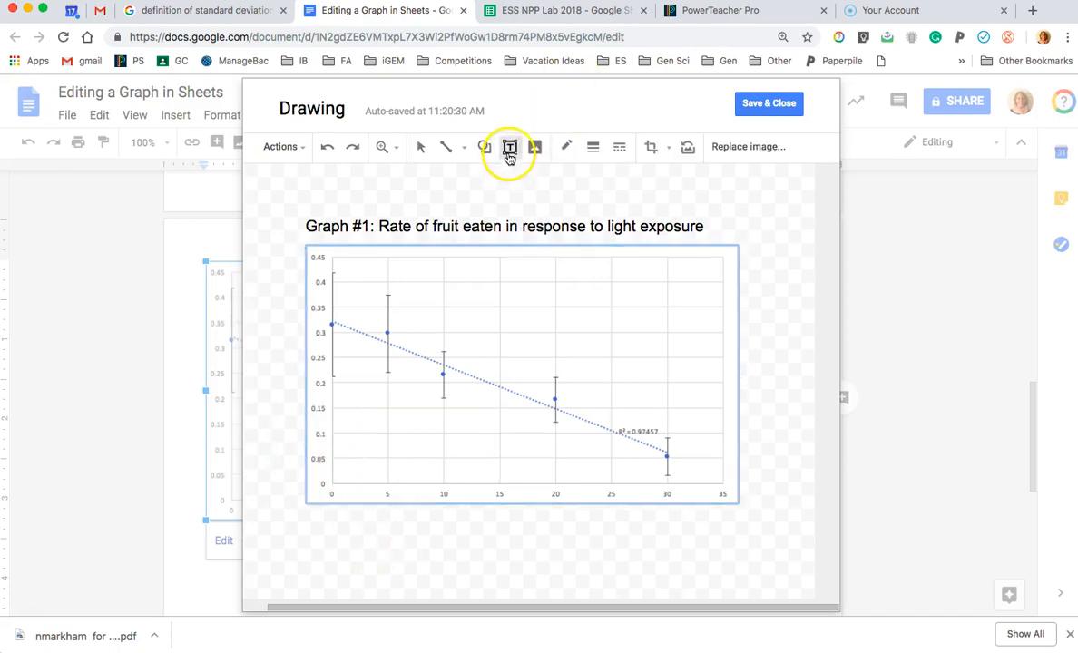
{"action": "left_click", "coordinate": [426, 527]}
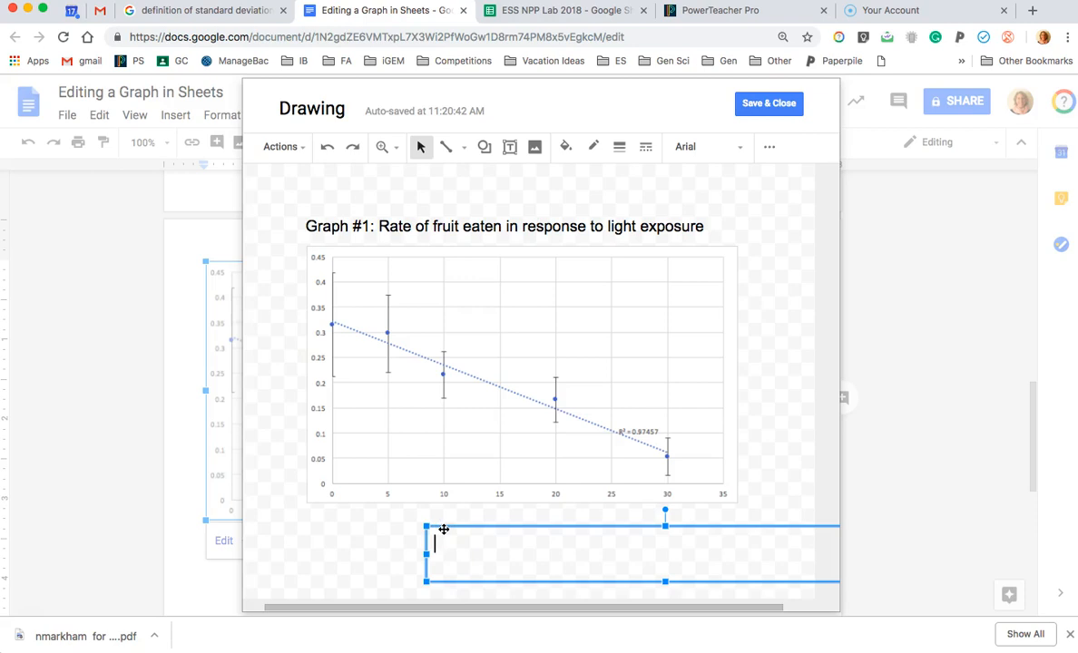
{"action": "type", "text": "Average Rate (gm-2hr-1)"}
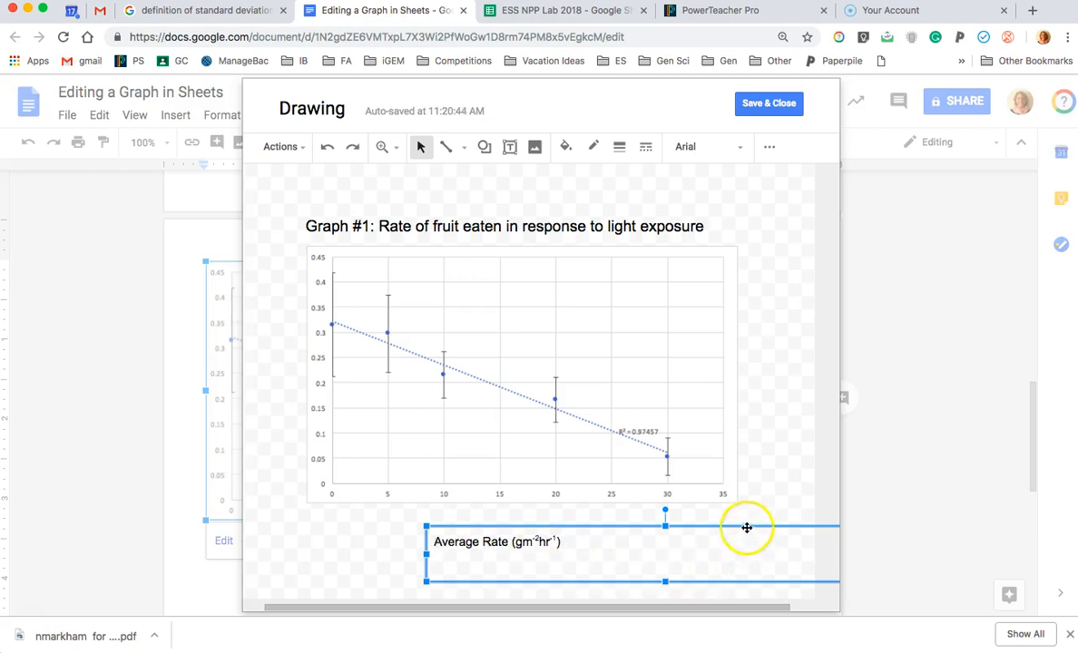
{"action": "left_click_drag", "start_coordinate": [741, 524], "coordinate": [661, 520]}
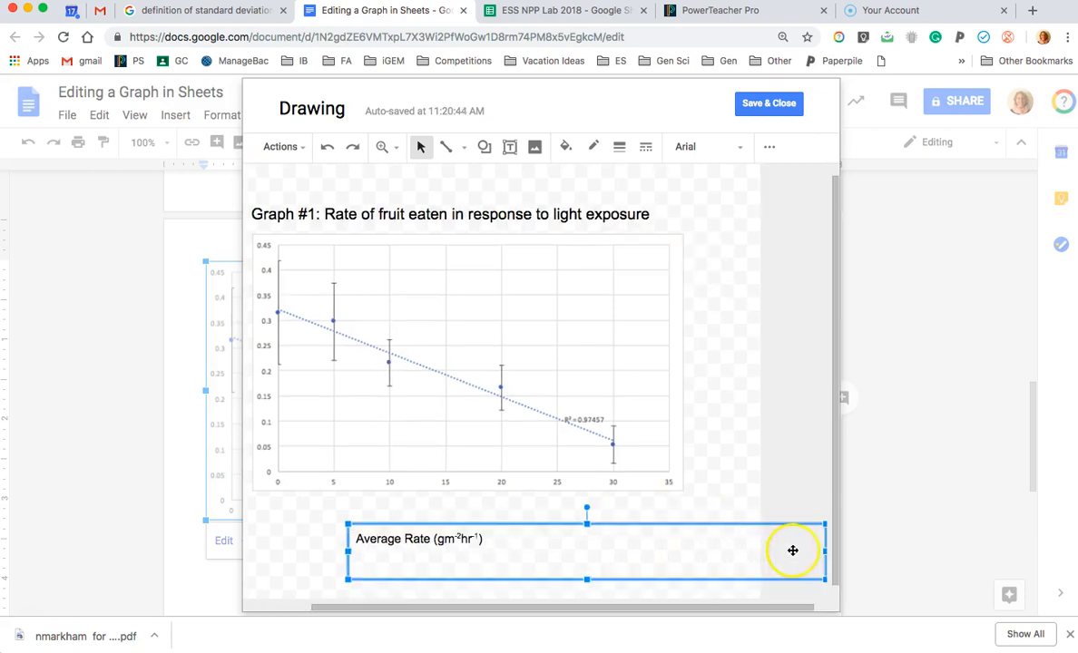
{"action": "left_click_drag", "start_coordinate": [825, 550], "coordinate": [496, 544]}
Rotate the "Average Rate (gm⁻²hr⁻¹)" text box 90° counterclockwise so its text reads vertically upward
{"action": "left_click_drag", "start_coordinate": [420, 508], "coordinate": [254, 537]}
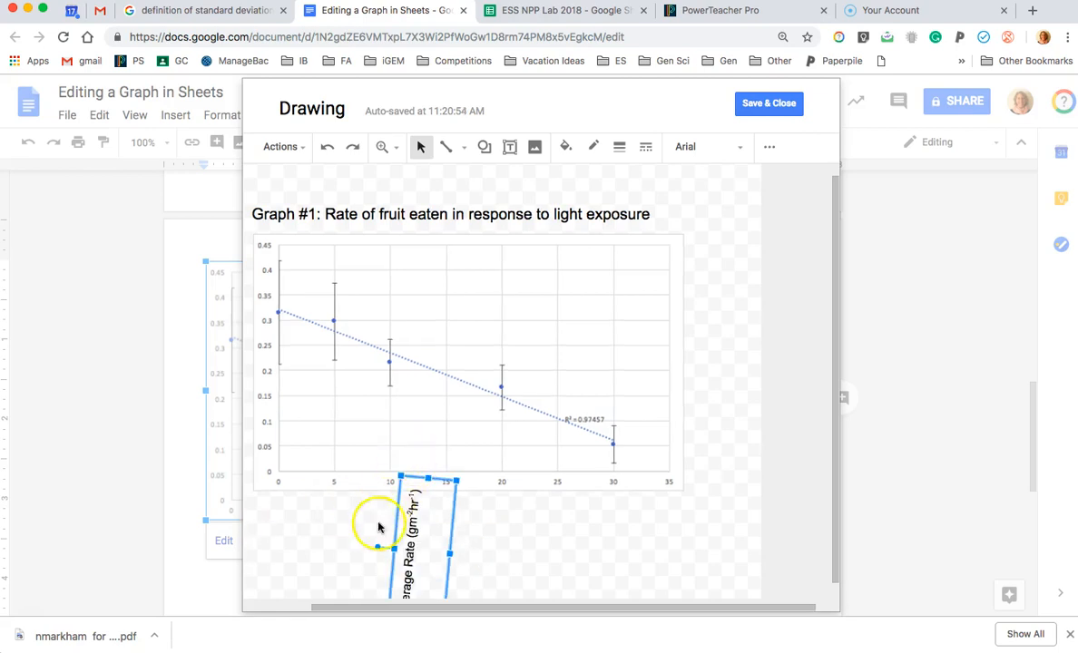
{"action": "left_click_drag", "start_coordinate": [372, 553], "coordinate": [372, 553]}
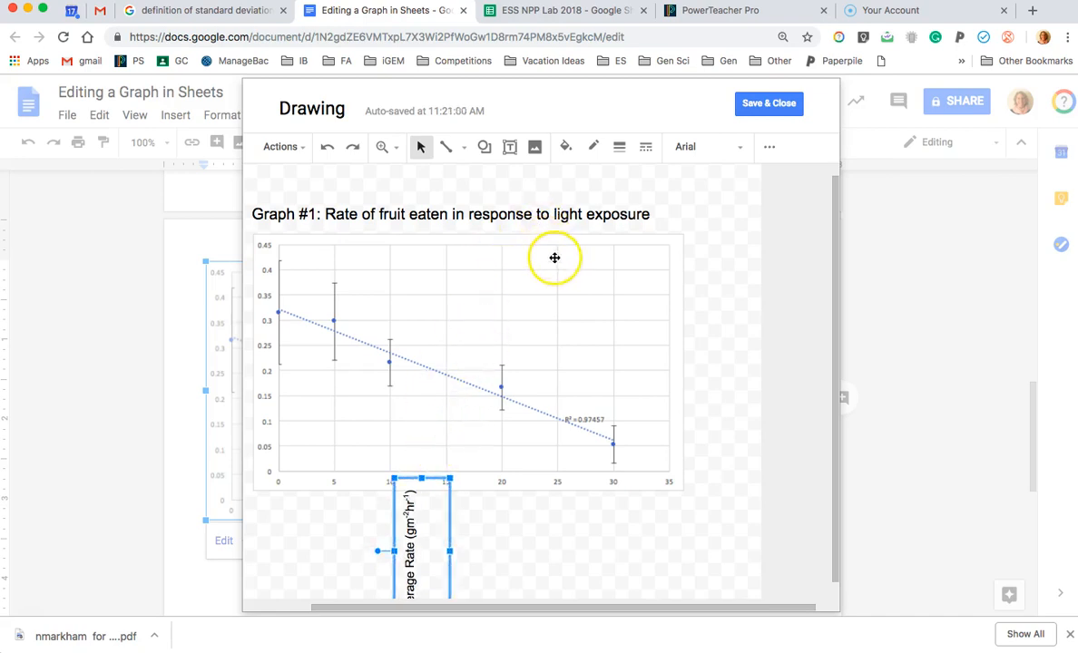
{"action": "scroll", "coordinate": [689, 297], "scroll_direction": "left", "scroll_amount": 2}
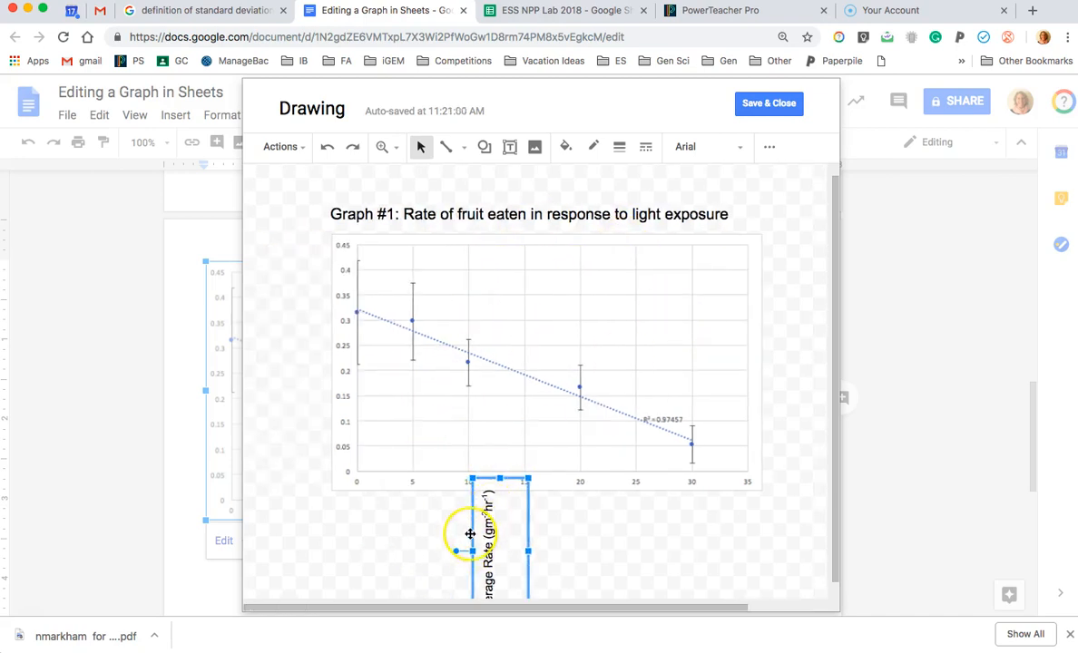